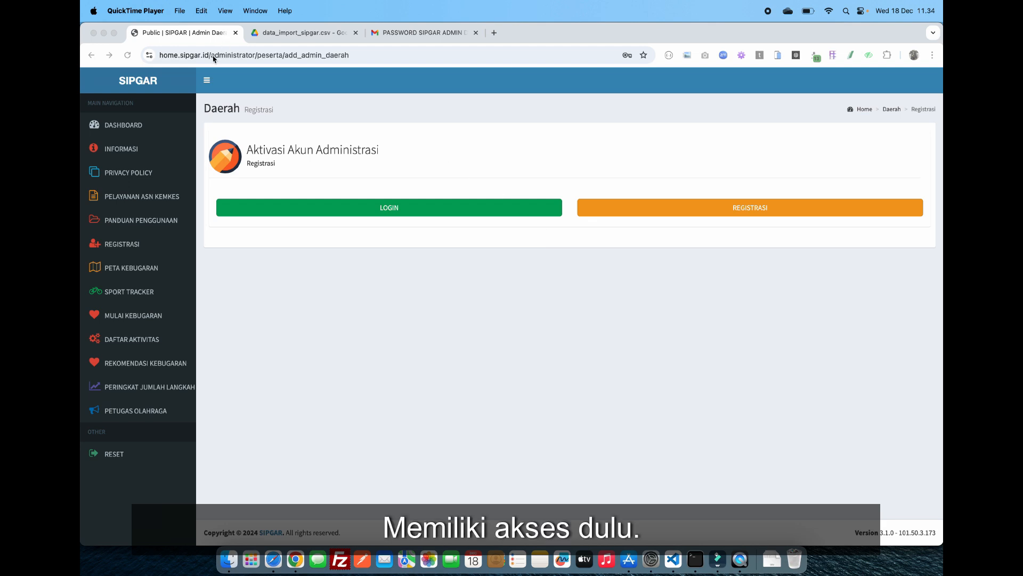
{"action": "left_click", "coordinate": [169, 56]}
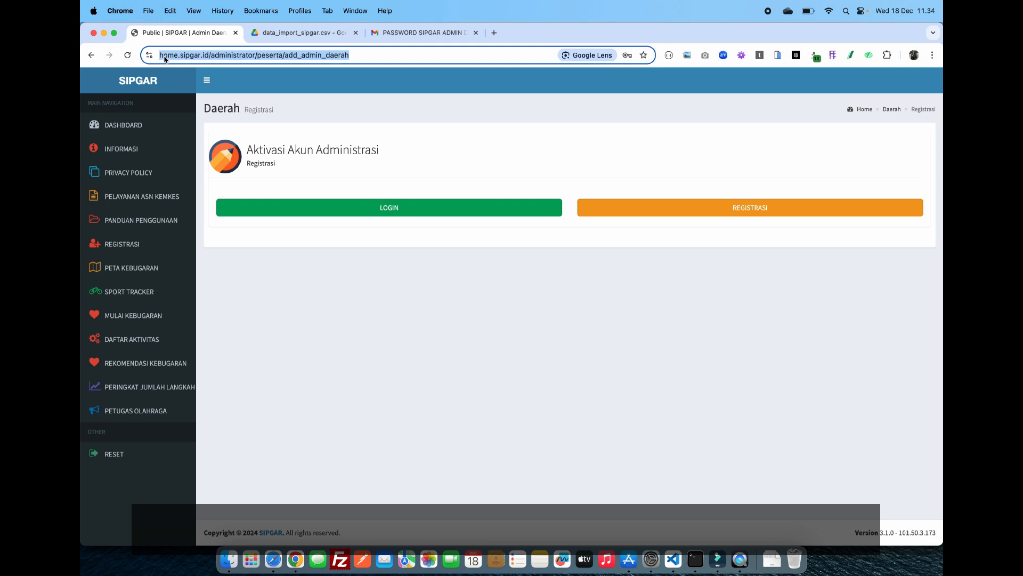
{"action": "left_click", "coordinate": [366, 54]}
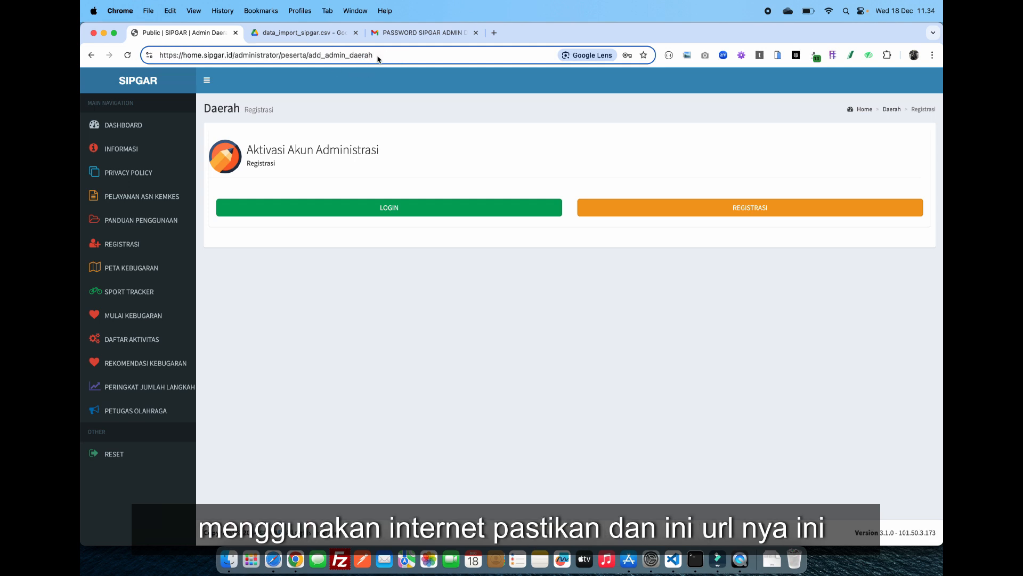
{"action": "left_click_drag", "start_coordinate": [378, 56], "coordinate": [238, 56]}
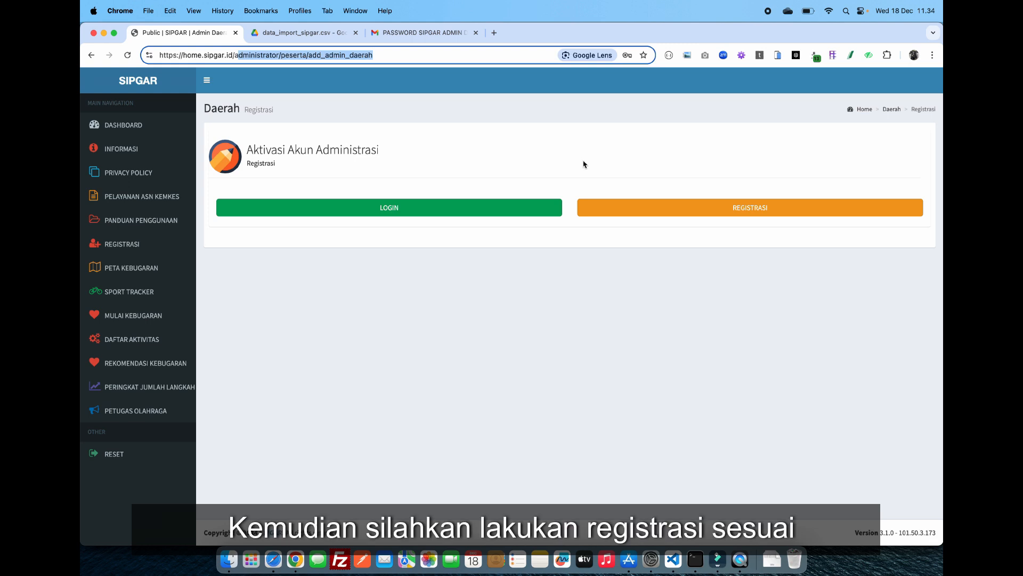
{"action": "left_click", "coordinate": [584, 164]}
Step: Start an admin account registration at Kab Kota level for province RIAU and KOTA PEKANBARU, and continue to the Data PIC form
{"action": "left_click", "coordinate": [761, 209]}
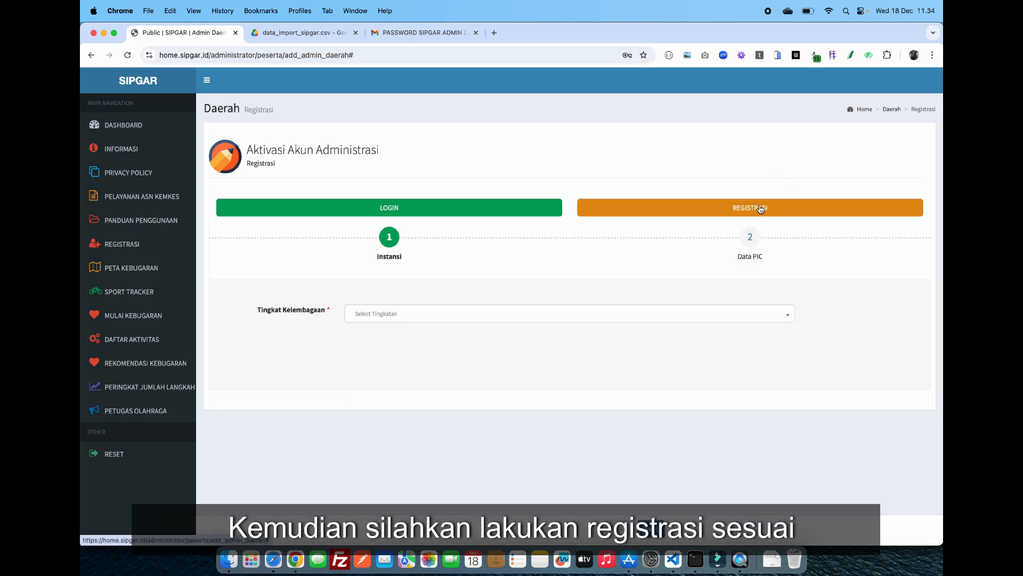
{"action": "left_click", "coordinate": [624, 321]}
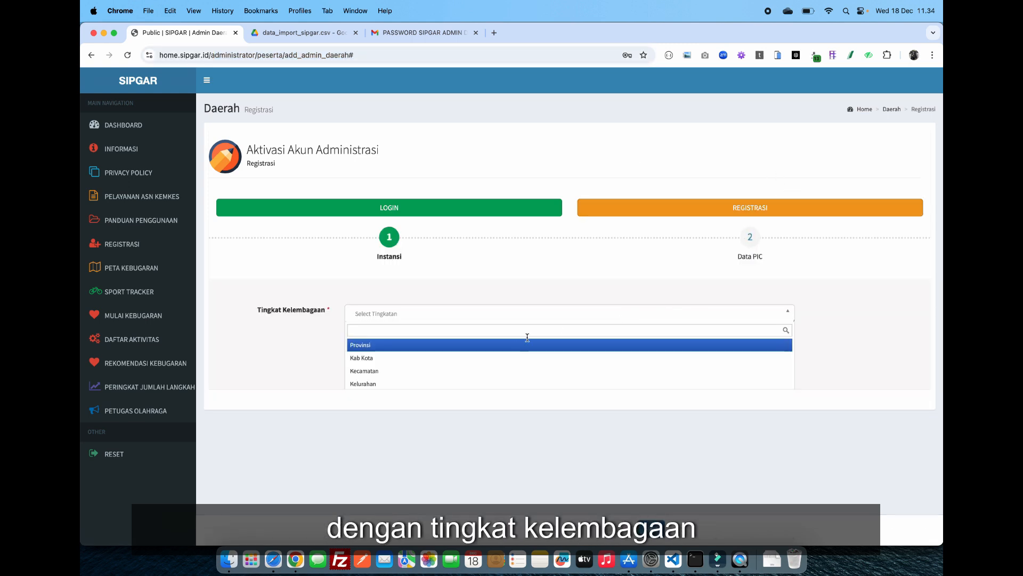
{"action": "left_click", "coordinate": [494, 358]}
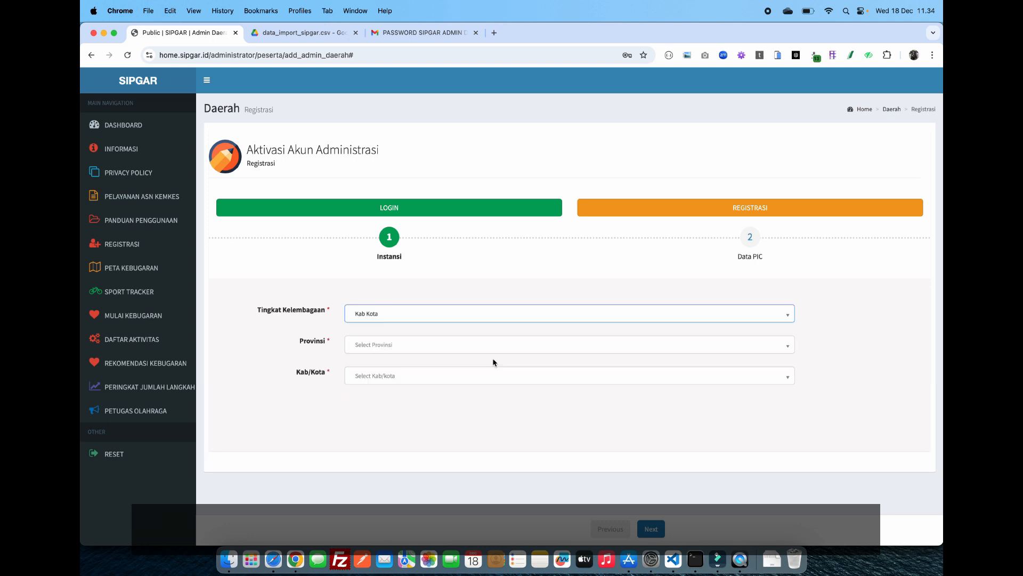
{"action": "left_click", "coordinate": [503, 344]}
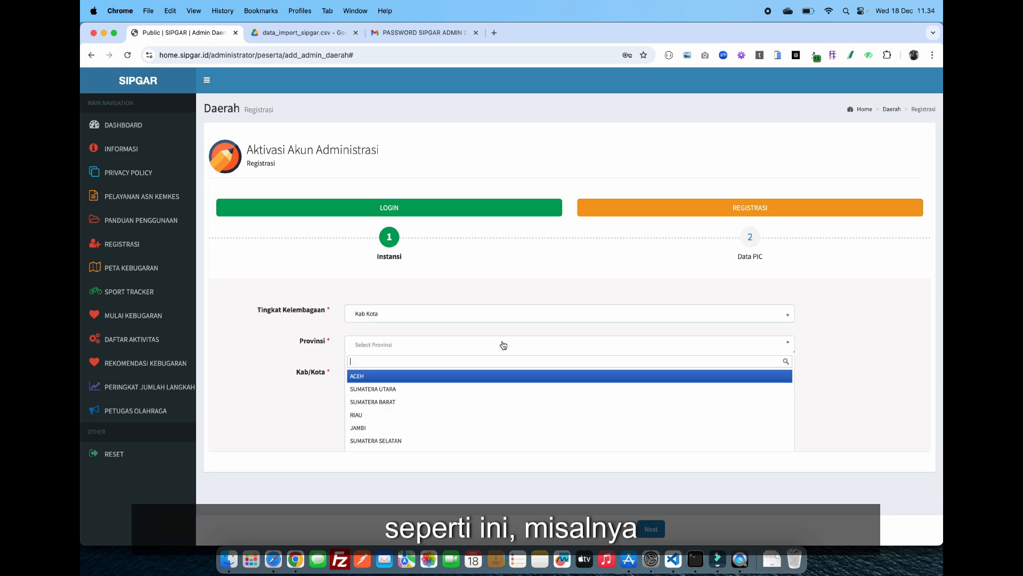
{"action": "left_click", "coordinate": [478, 416]}
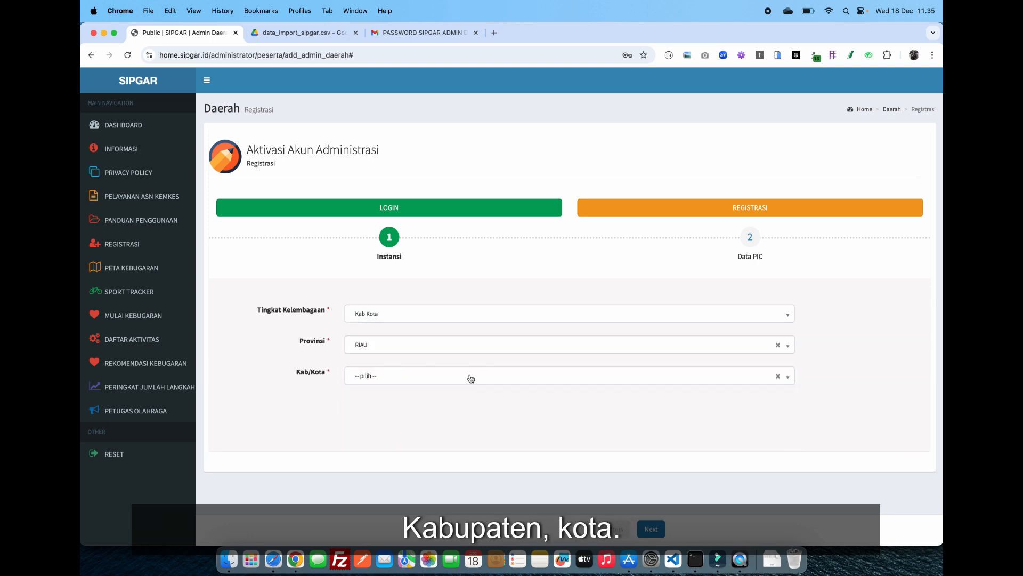
{"action": "left_click", "coordinate": [471, 379]}
{"action": "left_click", "coordinate": [457, 435]}
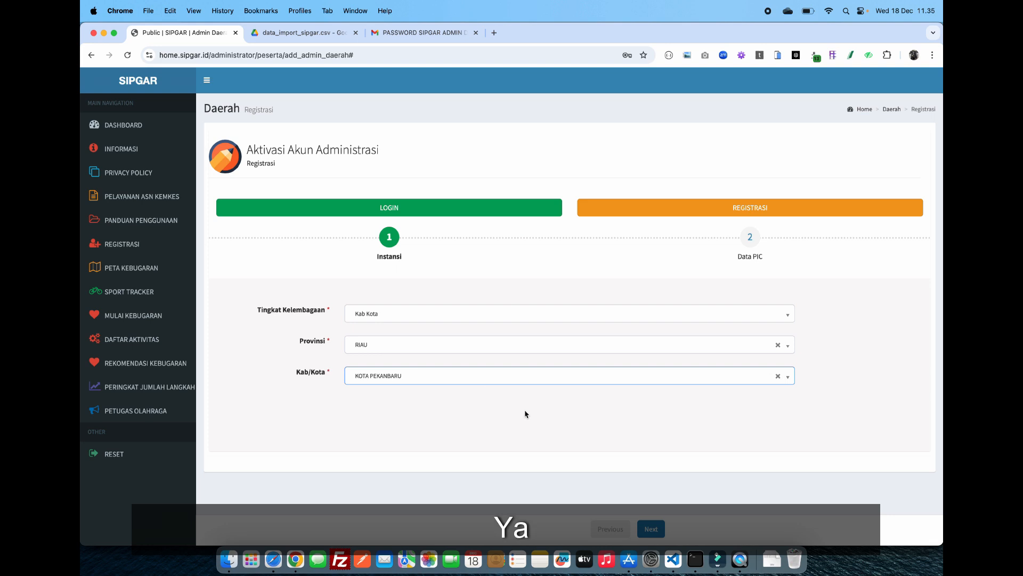
{"action": "left_click", "coordinate": [660, 531]}
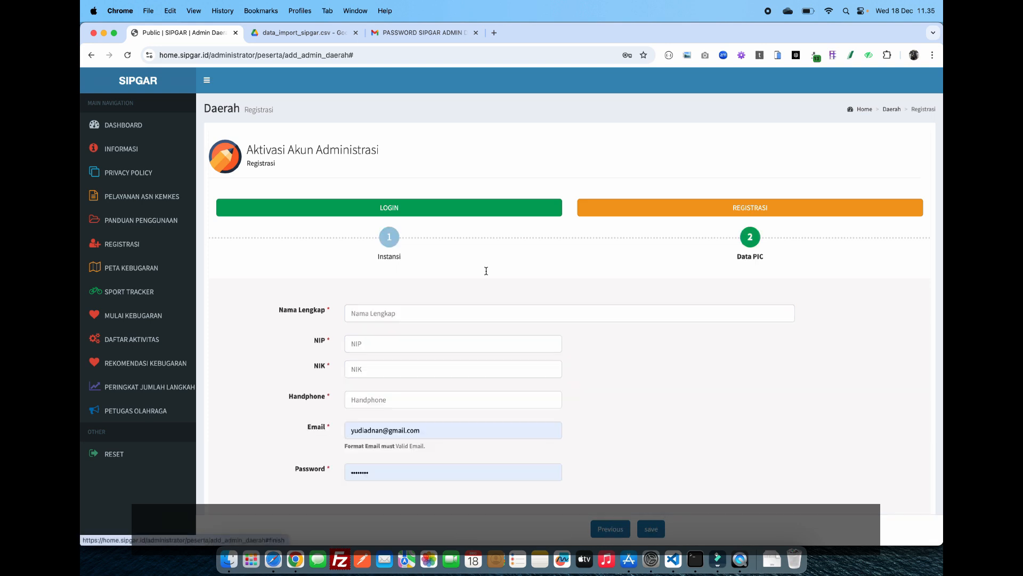
Step: Clear the prefilled email and password from the Data PIC registration form
{"action": "left_click", "coordinate": [409, 343]}
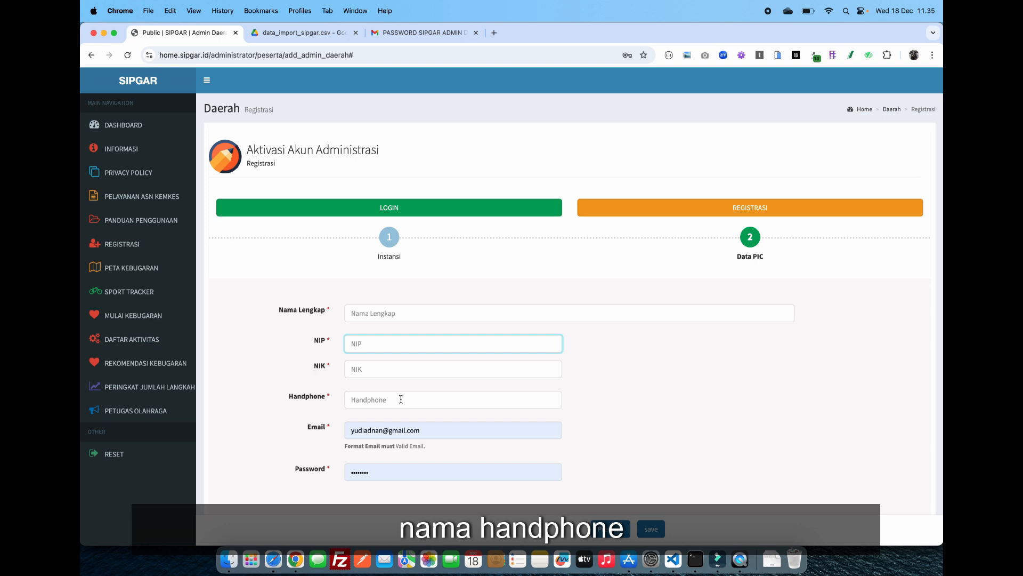
{"action": "left_click", "coordinate": [418, 429]}
{"action": "key", "text": "super+a"}
{"action": "key", "text": "BackSpace"}
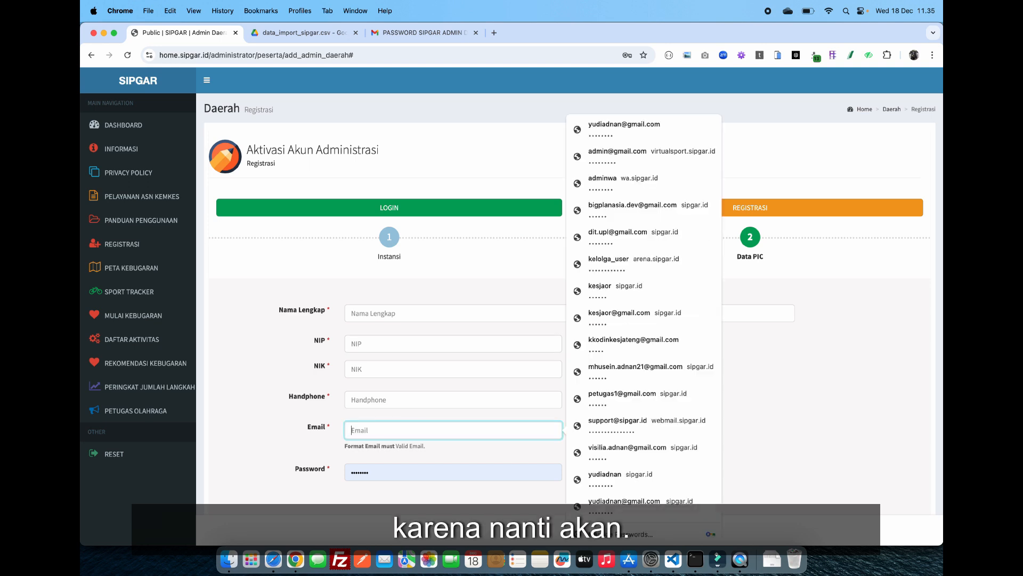
{"action": "left_click", "coordinate": [393, 469]}
{"action": "key", "text": "super+a"}
{"action": "key", "text": "BackSpace"}
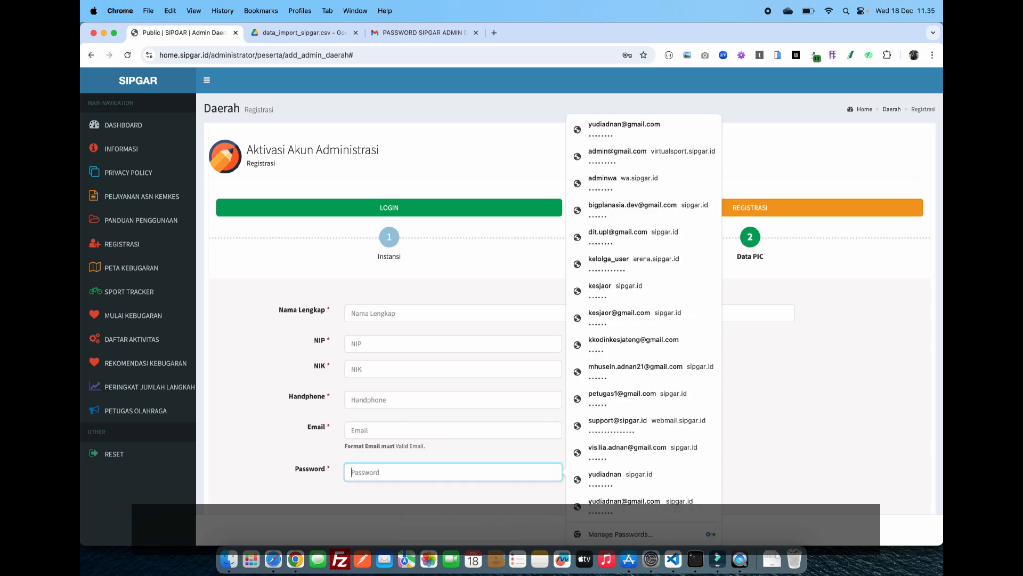
{"action": "left_click", "coordinate": [292, 409]}
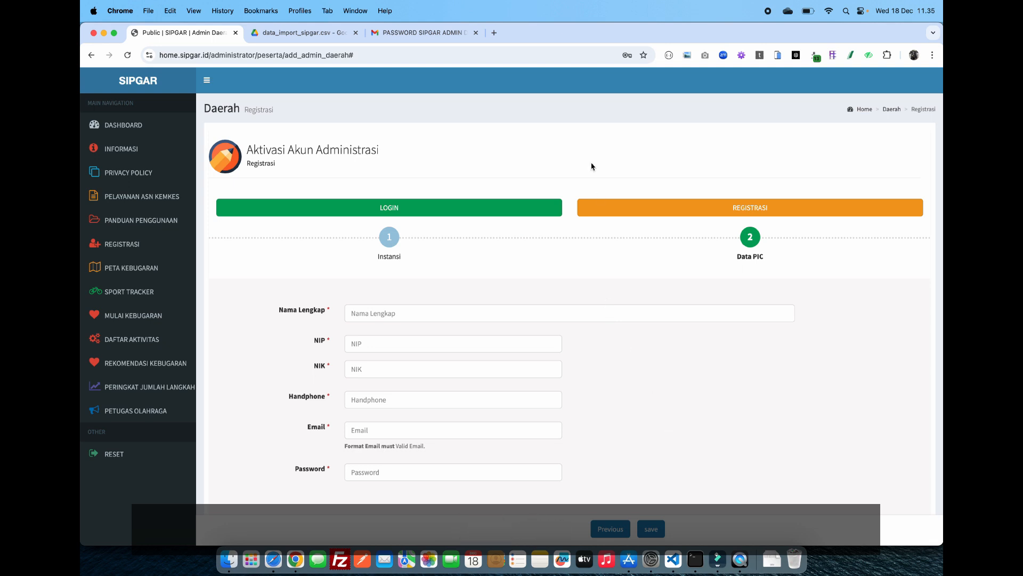
Step: Leave the registration form and open the Admin Daerah login page to examine its email and password fields
{"action": "left_click", "coordinate": [394, 208]}
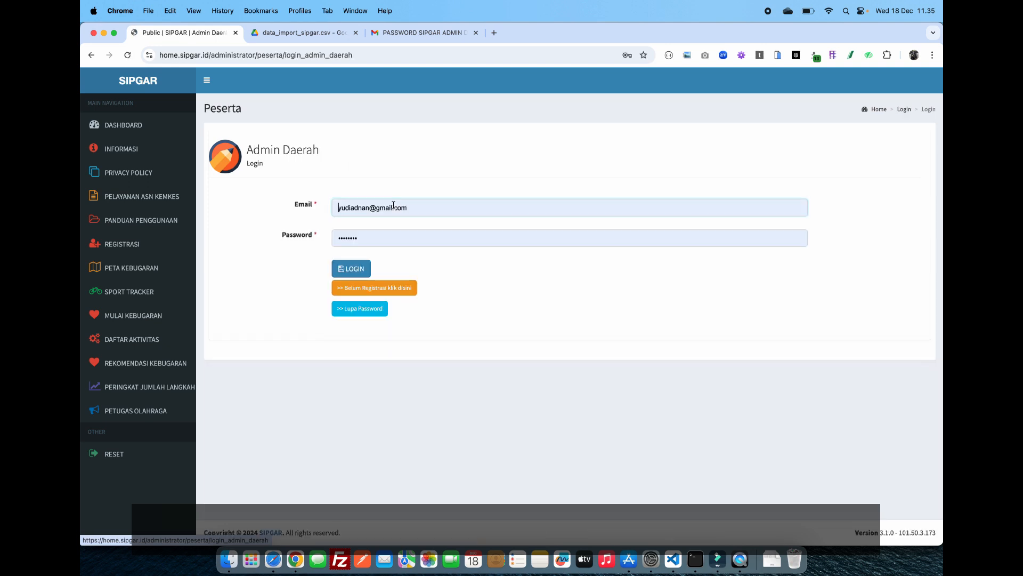
{"action": "double_click", "coordinate": [433, 209]}
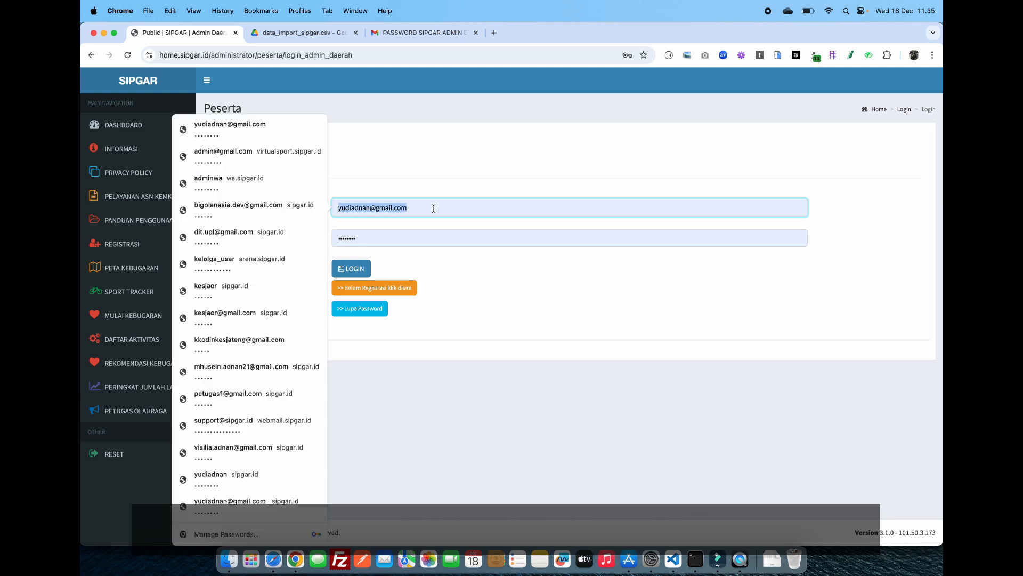
{"action": "left_click", "coordinate": [509, 180]}
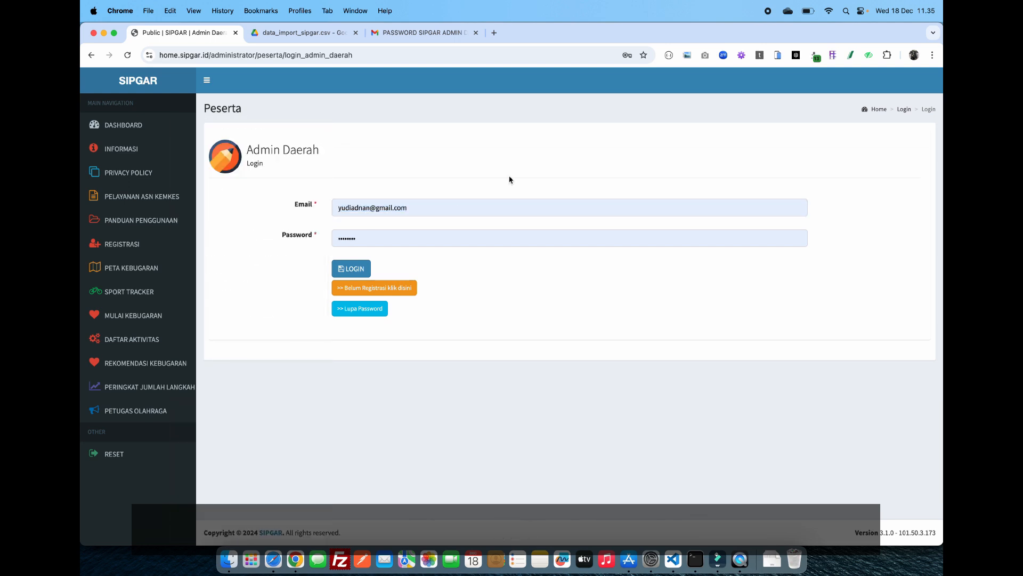
{"action": "double_click", "coordinate": [368, 55]}
{"action": "left_click", "coordinate": [431, 192]}
{"action": "double_click", "coordinate": [382, 236]}
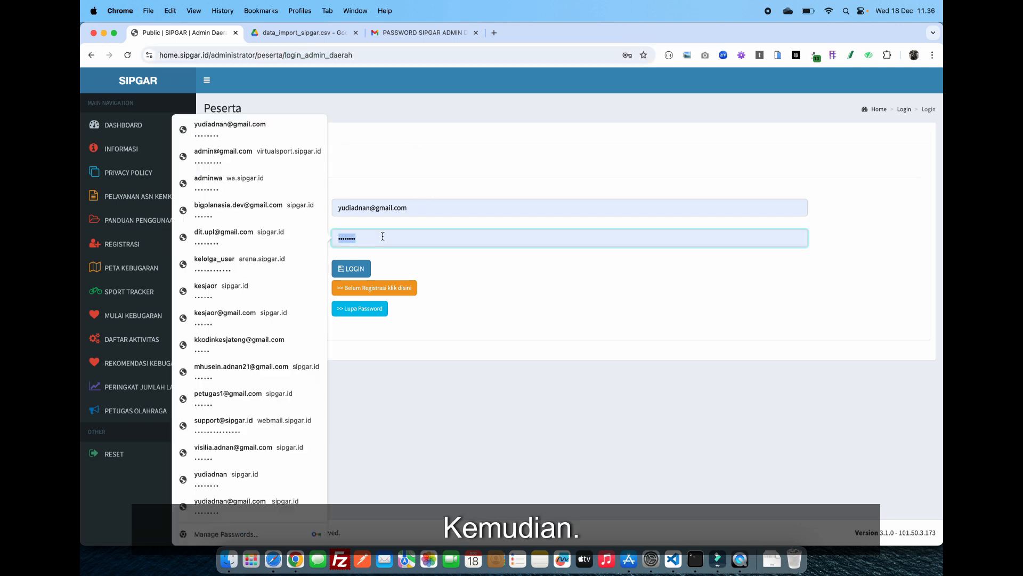
{"action": "left_click", "coordinate": [489, 298]}
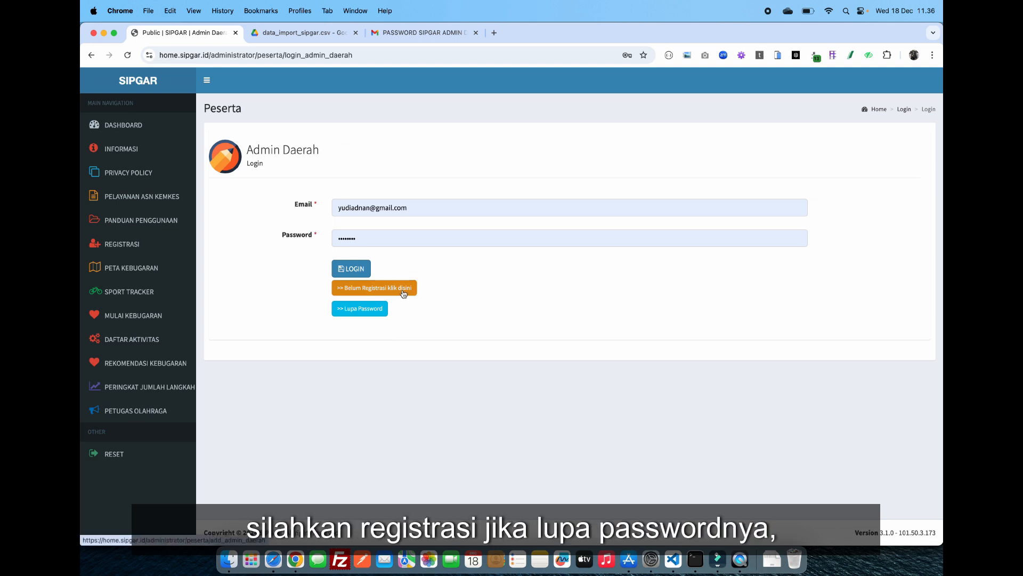
{"action": "triple_click", "coordinate": [413, 206]}
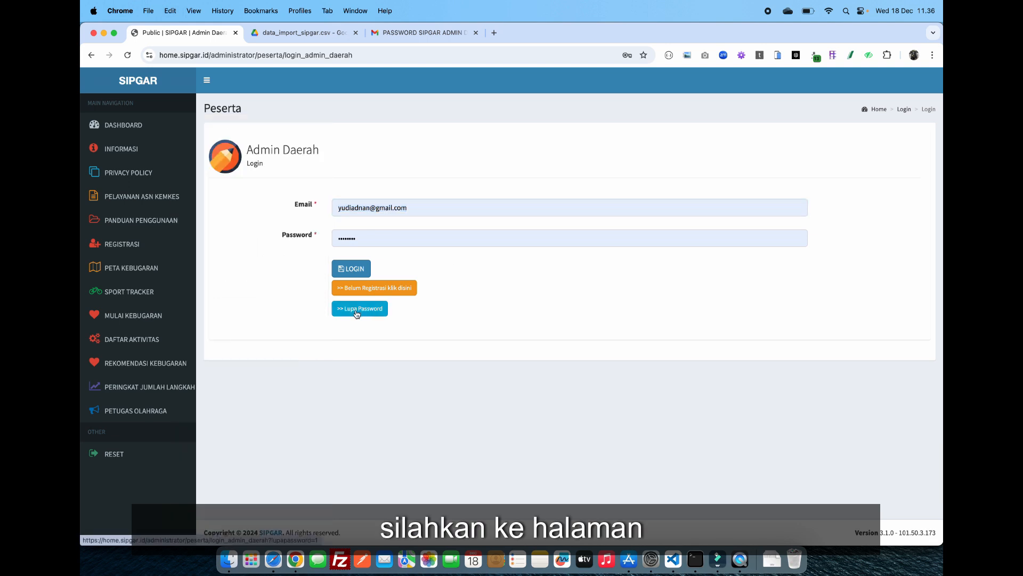
Step: View the Lupa Password form with its email field, and return to the Admin Daerah login page
{"action": "left_click", "coordinate": [357, 311]}
{"action": "triple_click", "coordinate": [422, 212]}
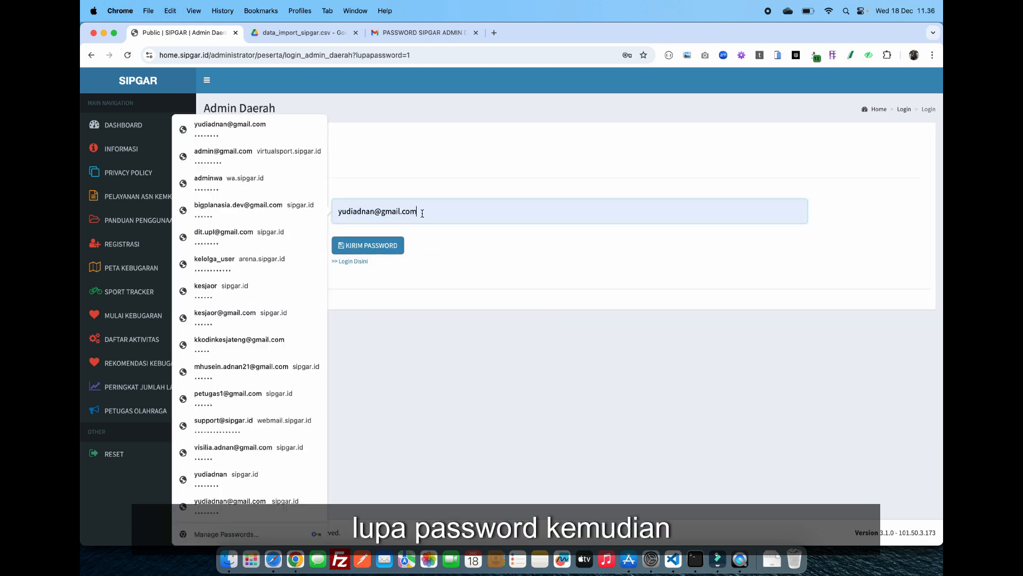
{"action": "left_click", "coordinate": [504, 264]}
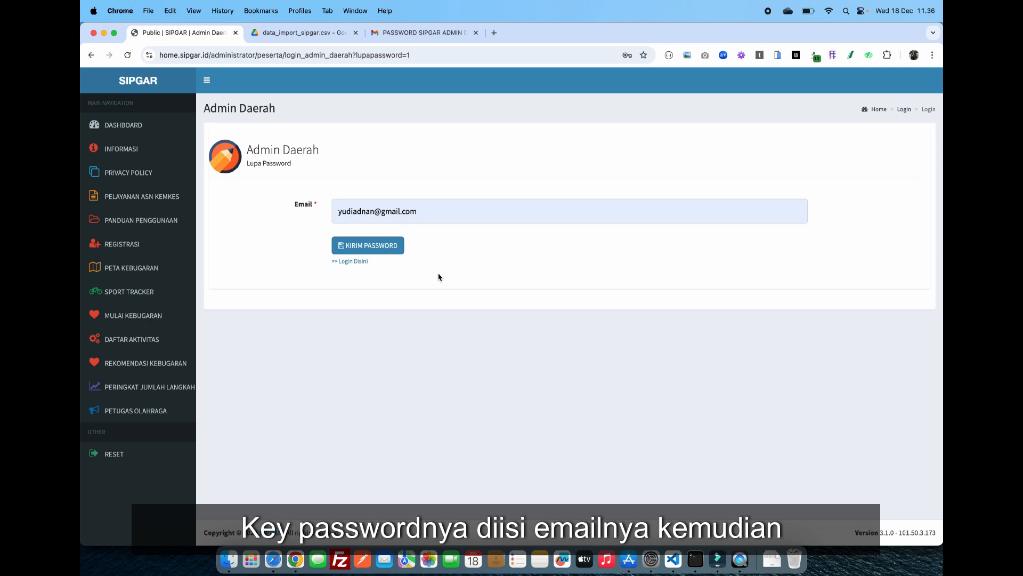
{"action": "left_click", "coordinate": [356, 261]}
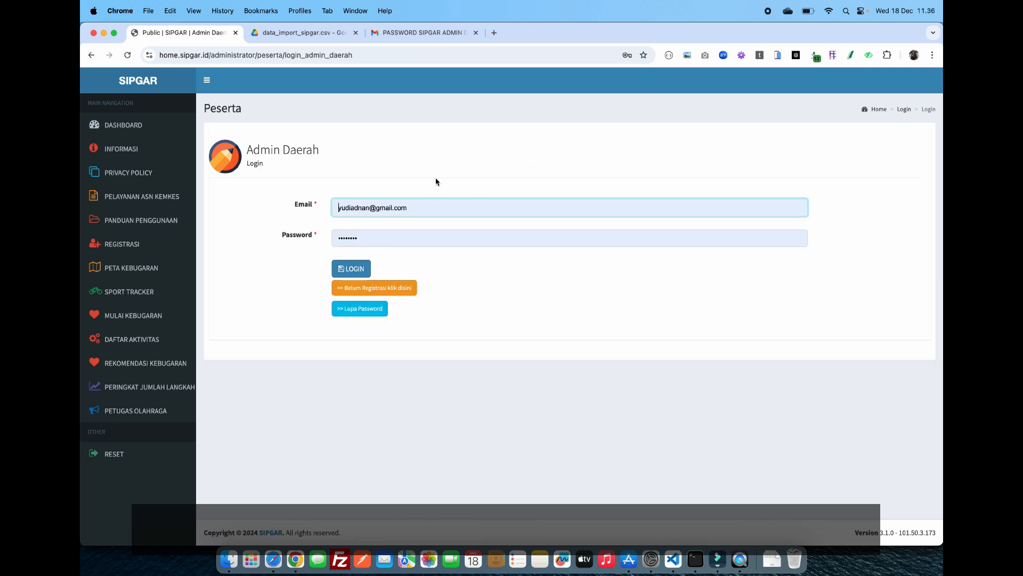
Step: Switch to Gmail, copy the login password from the PASSWORD SIPGAR ADMIN DAERAH email, and close the data_import_sipgar.csv page
{"action": "left_click", "coordinate": [427, 34]}
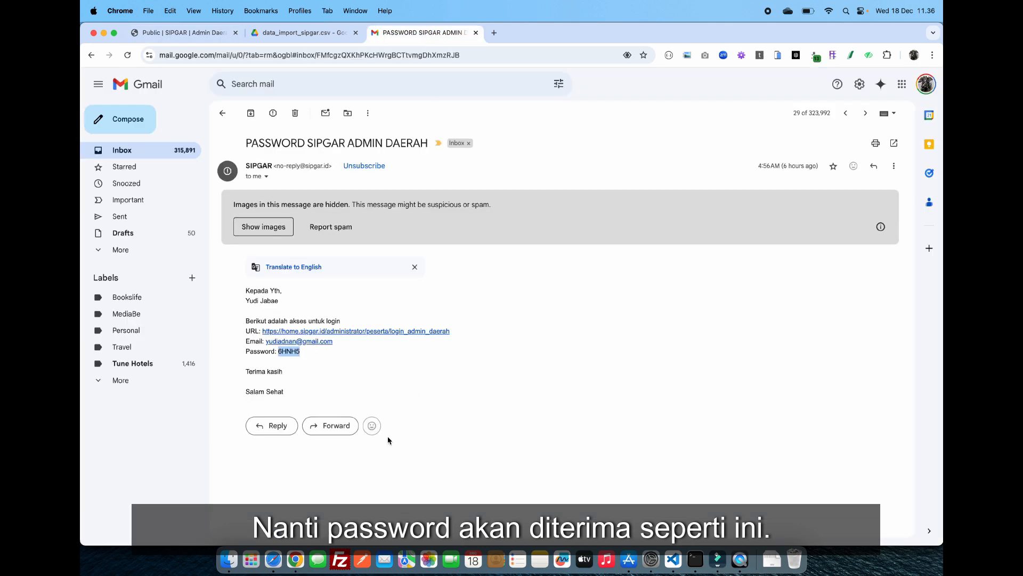
{"action": "double_click", "coordinate": [288, 350]}
{"action": "key", "text": "super+c"}
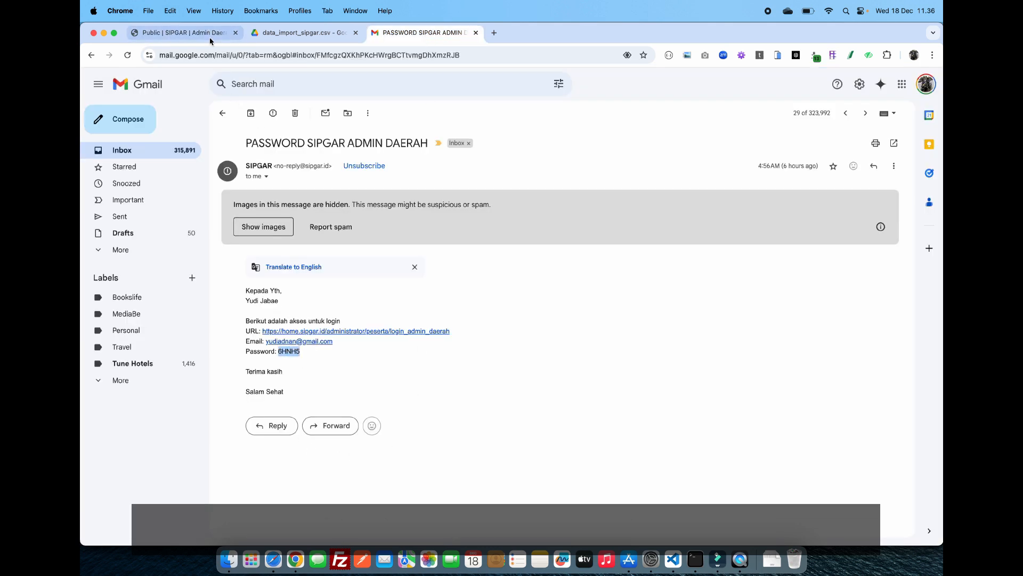
{"action": "left_click", "coordinate": [355, 33]}
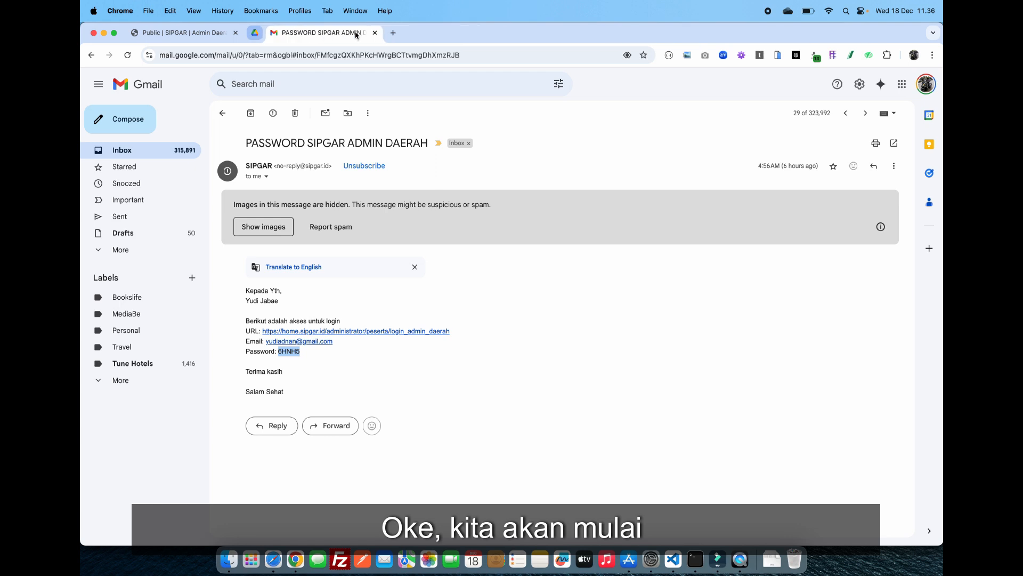
Step: Return to SIPGAR, log in with the copied account password, and dismiss the browser's offer to update the saved password
{"action": "left_click", "coordinate": [192, 34]}
{"action": "double_click", "coordinate": [382, 243]}
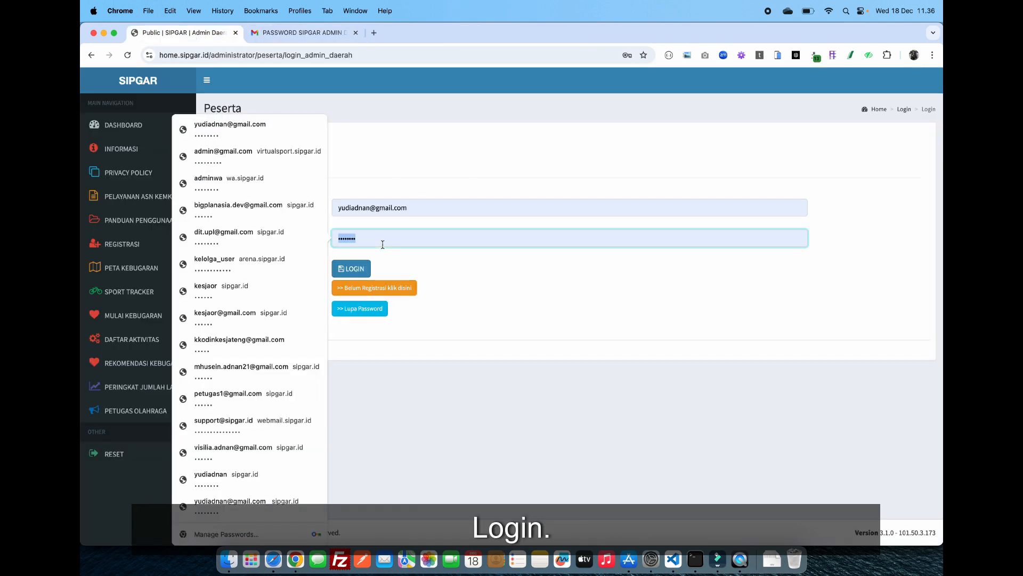
{"action": "key", "text": "super+v"}
{"action": "left_click", "coordinate": [354, 270]}
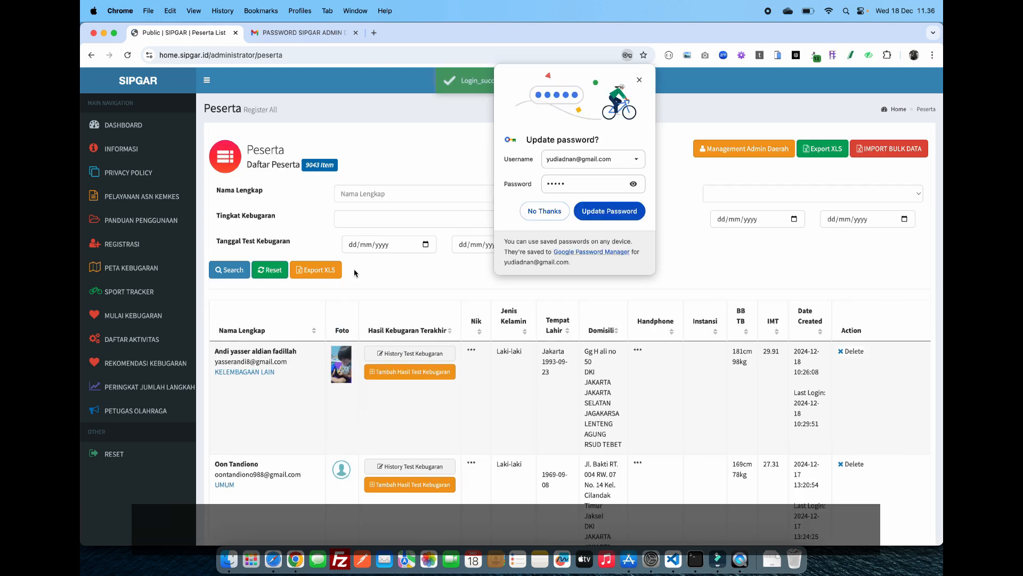
{"action": "left_click", "coordinate": [638, 81]}
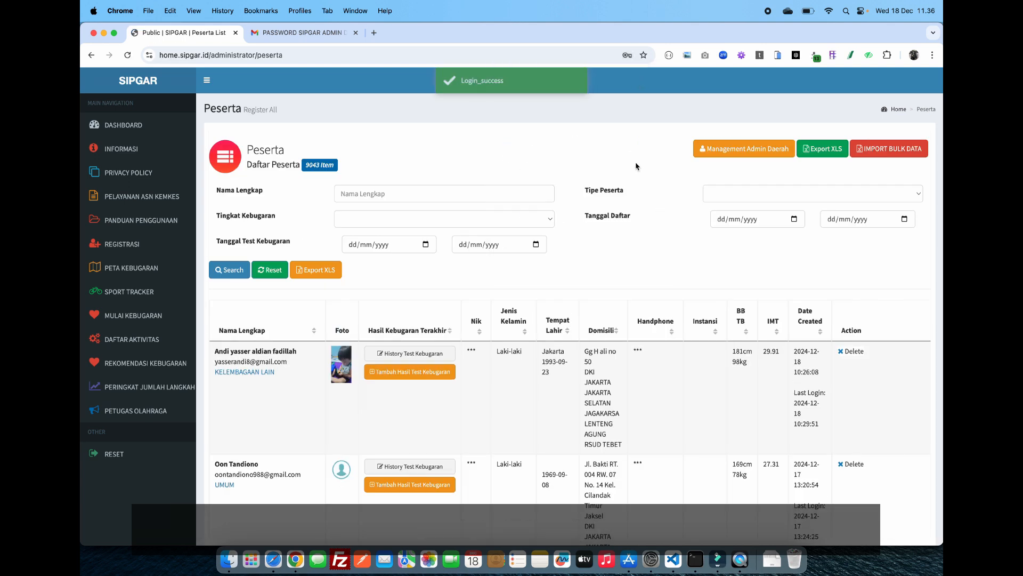
Step: Examine the list of registered participants from the first entry to the pagination at its end
{"action": "scroll", "coordinate": [700, 411], "scroll_direction": "down", "scroll_amount": 1}
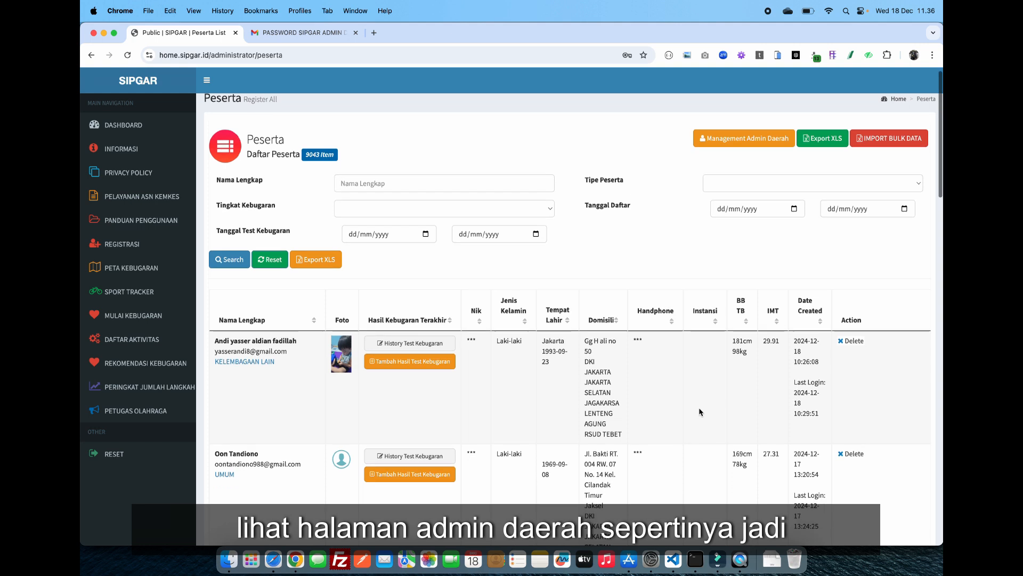
{"action": "scroll", "coordinate": [700, 411], "scroll_direction": "down", "scroll_amount": 10}
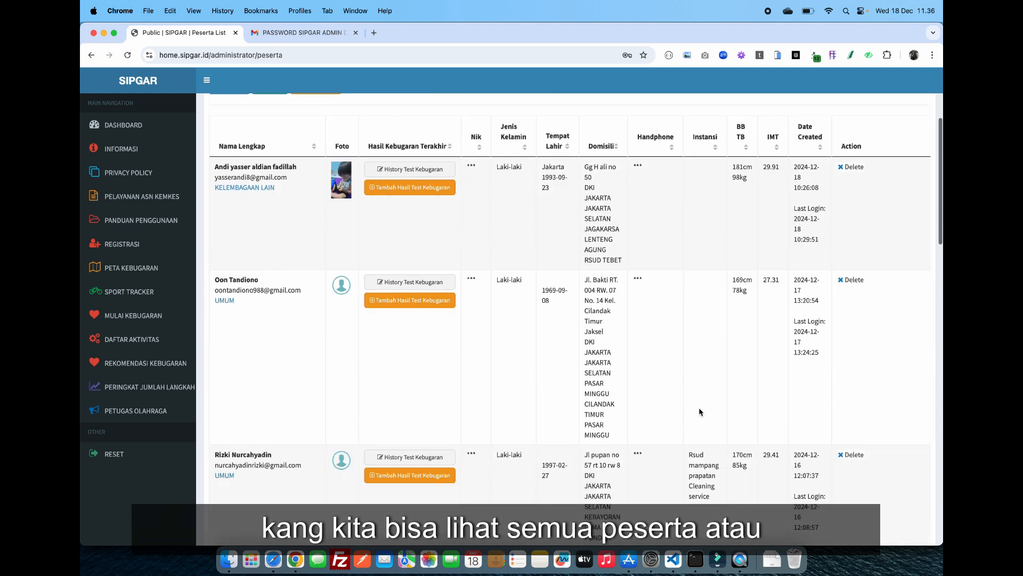
{"action": "scroll", "coordinate": [700, 409], "scroll_direction": "down", "scroll_amount": 10}
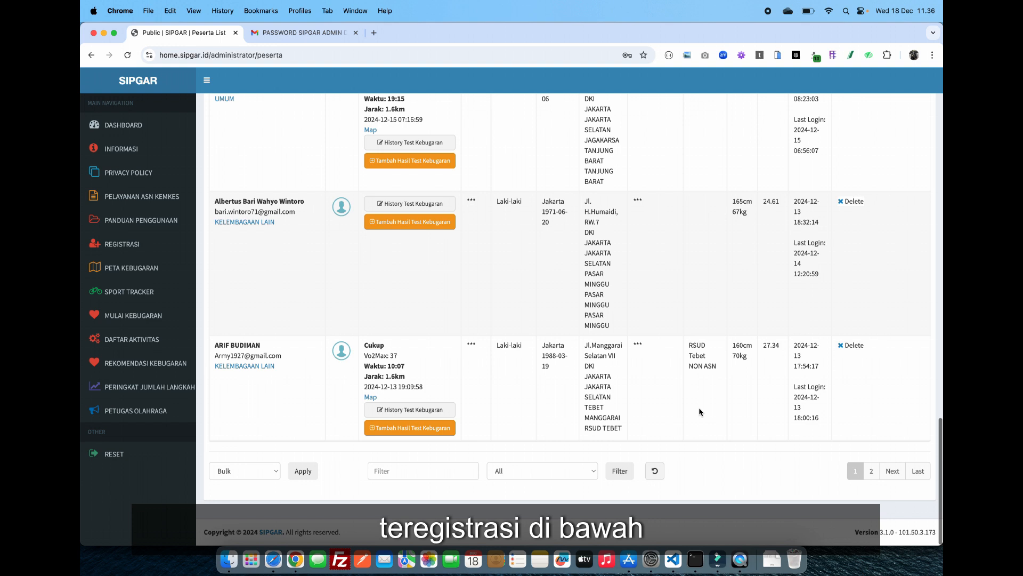
{"action": "scroll", "coordinate": [700, 411], "scroll_direction": "up", "scroll_amount": 15}
{"action": "scroll", "coordinate": [700, 411], "scroll_direction": "up", "scroll_amount": 5}
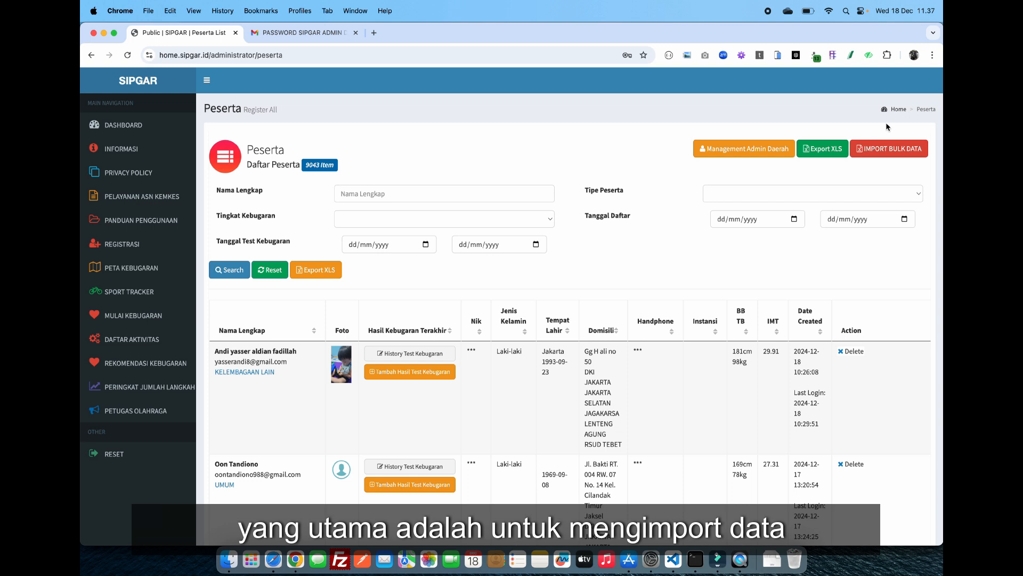
Step: Start a bulk participant import, choose Kecamatan SETIA BUDI and Kelurahan MENTENG ATAS, and continue to the Data Import stage
{"action": "left_click", "coordinate": [890, 152]}
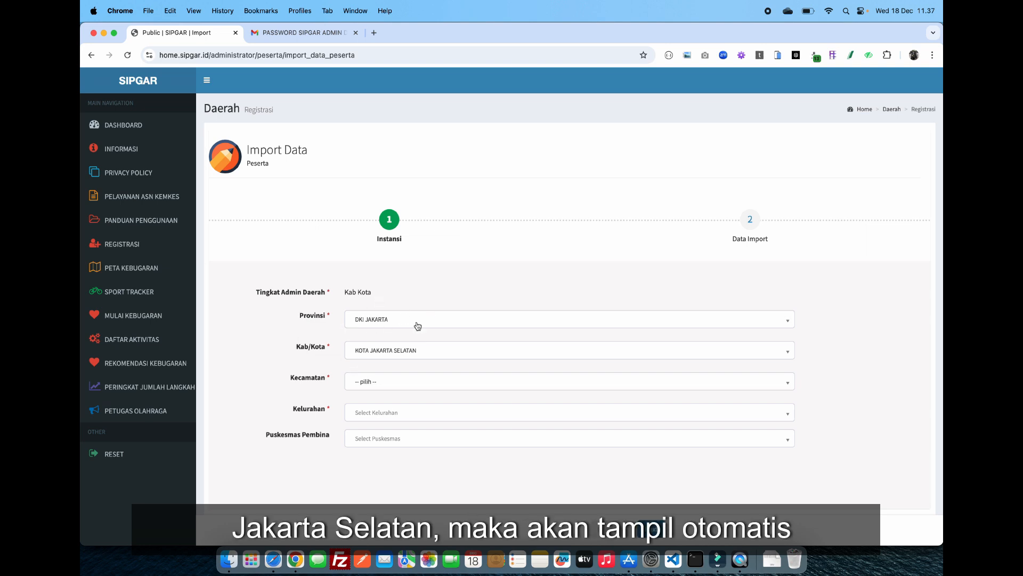
{"action": "left_click", "coordinate": [392, 383]}
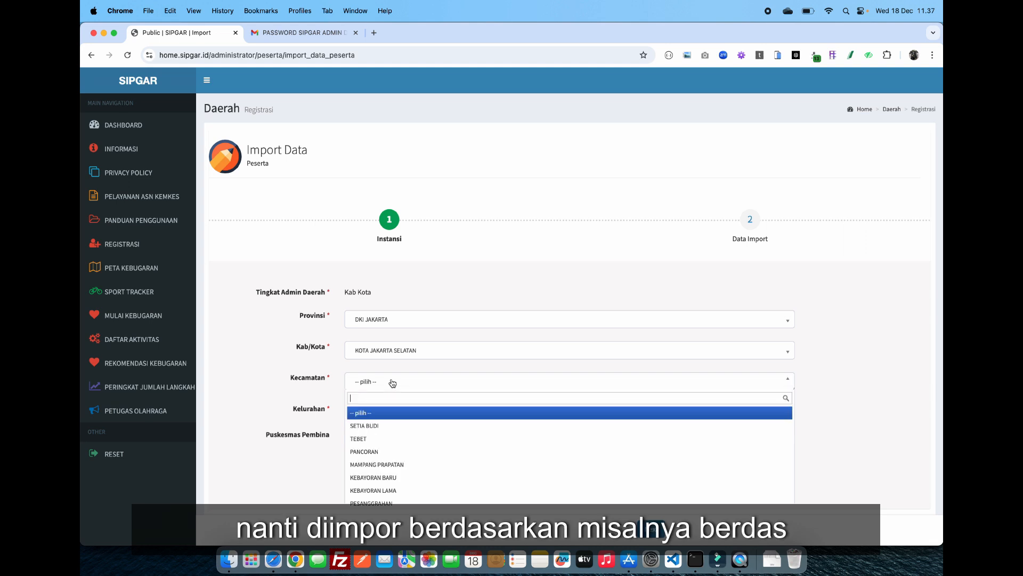
{"action": "left_click", "coordinate": [391, 427]}
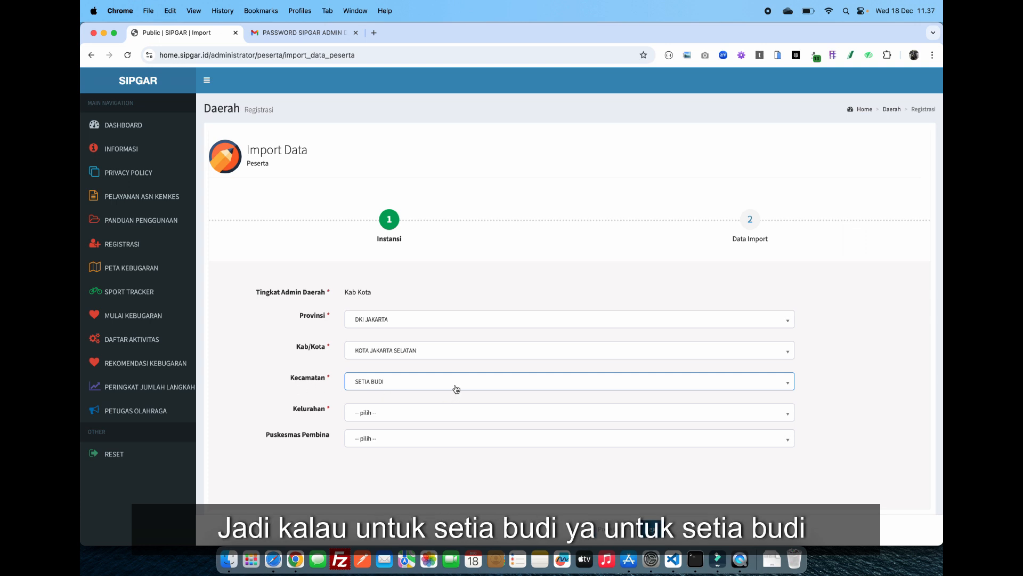
{"action": "left_click", "coordinate": [427, 413]}
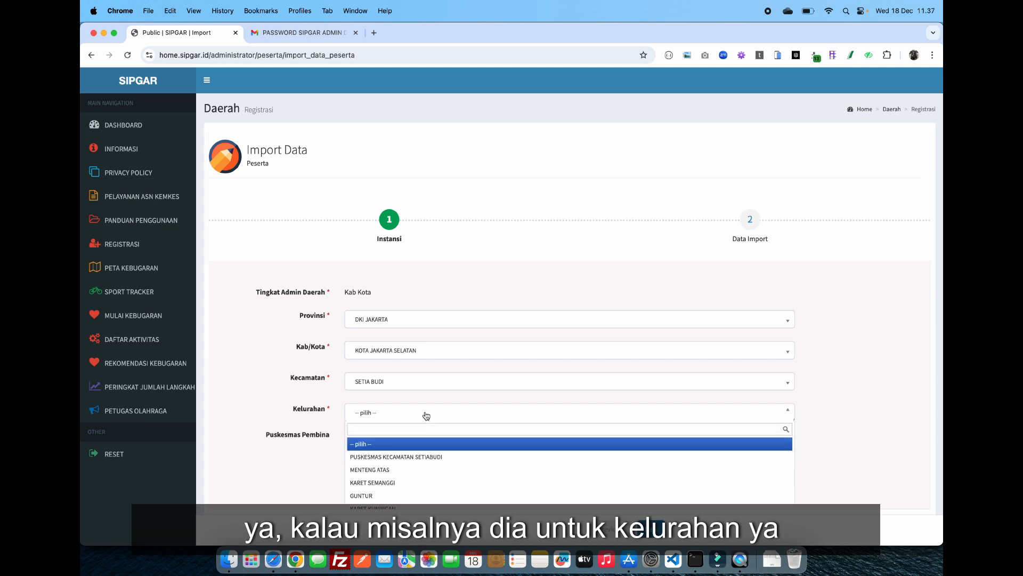
{"action": "left_click", "coordinate": [400, 475]}
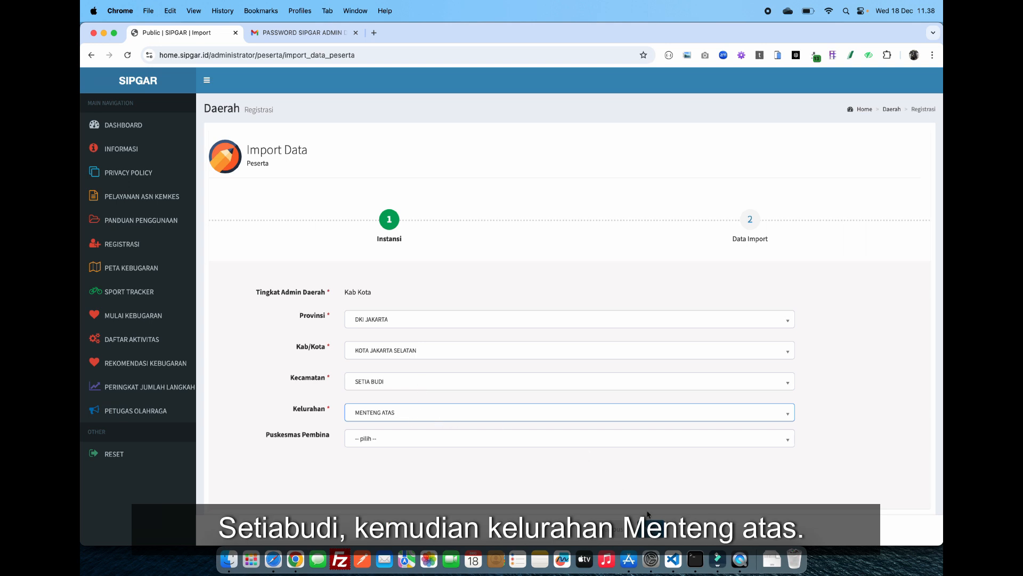
{"action": "left_click", "coordinate": [653, 529]}
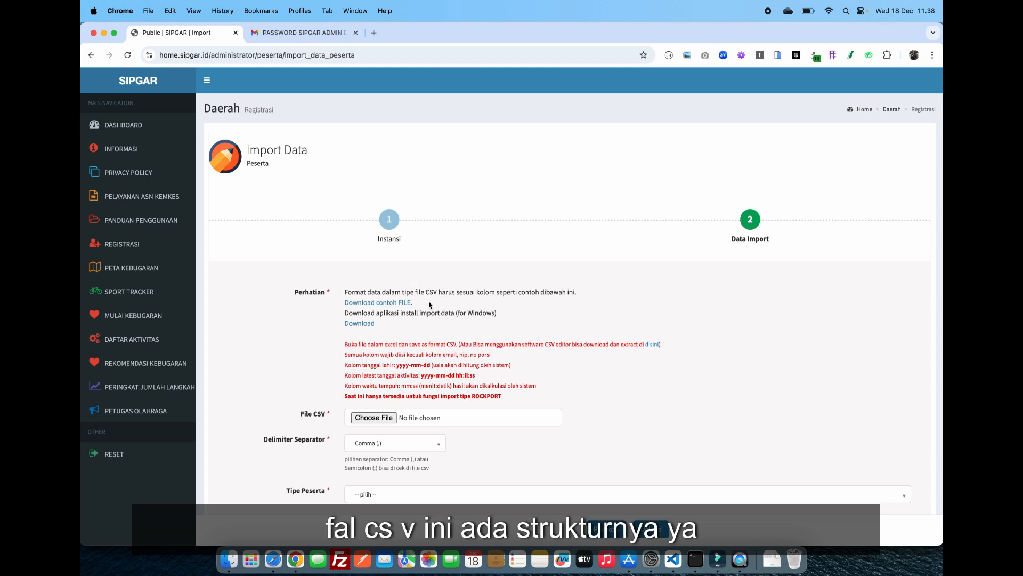
Step: Download the example CSV file from the import instructions and save it in Downloads as data_import_sipgar_contoh
{"action": "left_click", "coordinate": [398, 303]}
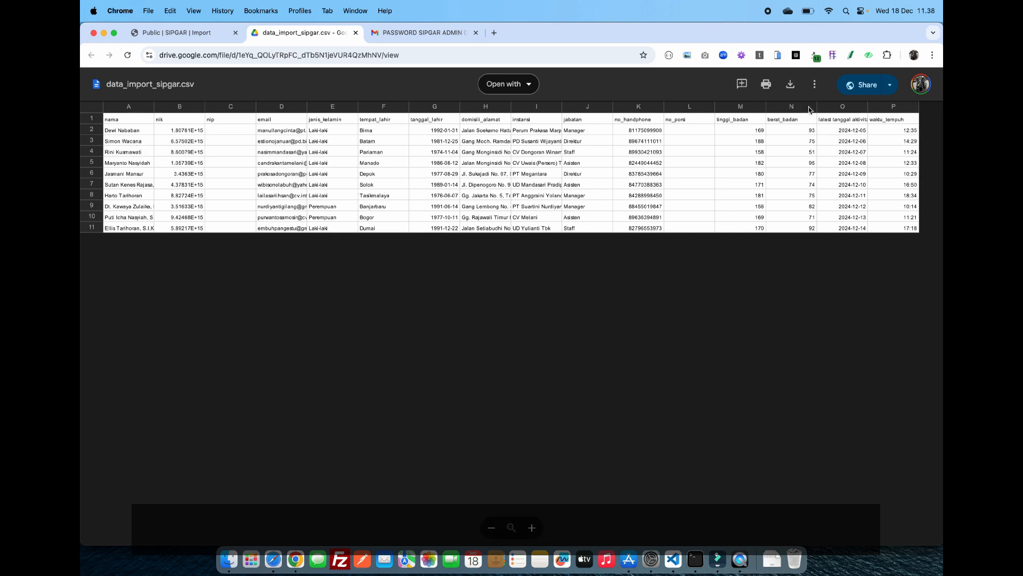
{"action": "left_click", "coordinate": [791, 84]}
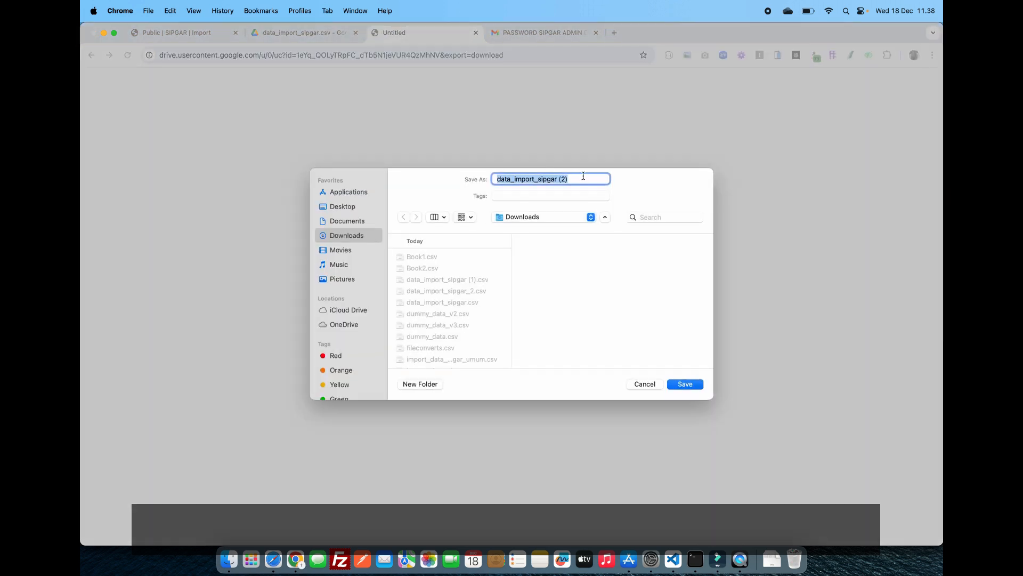
{"action": "left_click", "coordinate": [583, 178]}
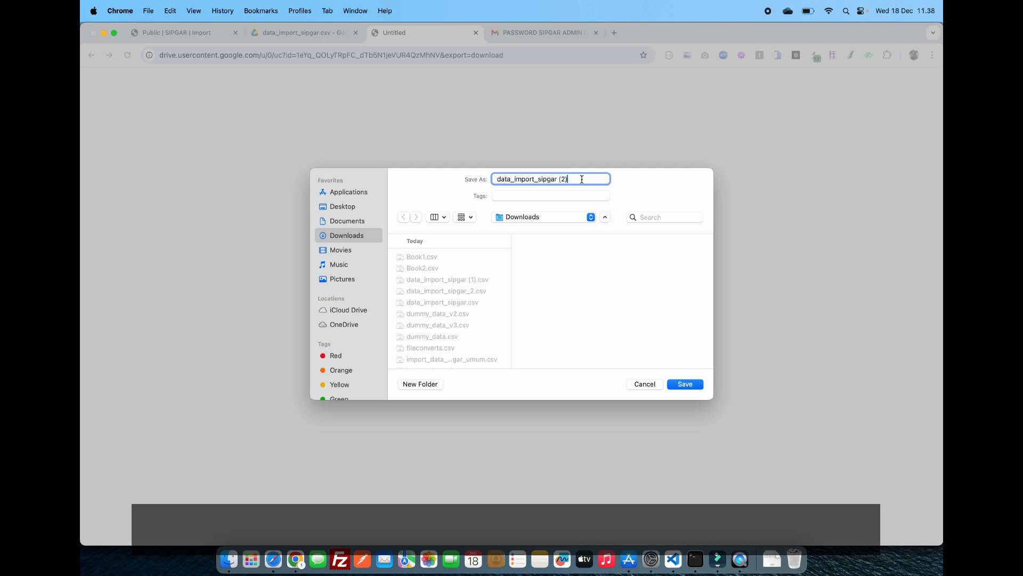
{"action": "key", "text": "BackSpace"}
{"action": "key", "text": "BackSpace"}
{"action": "key", "text": "BackSpace"}
{"action": "type", "text": "_cont"}
{"action": "key", "text": "Return"}
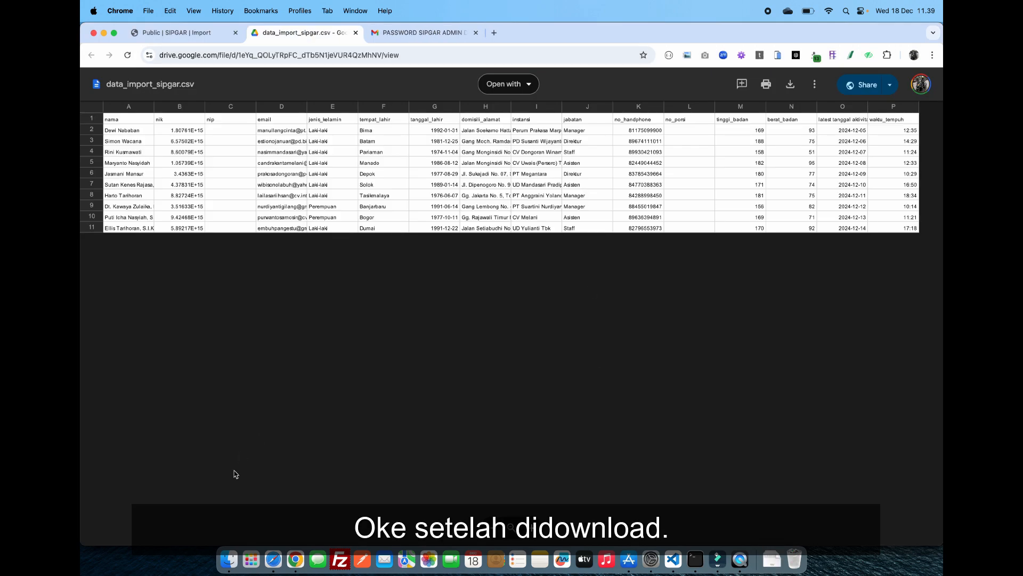
Step: Switch to Finder and locate the data_import_sipgar_contoh.csv file in the Downloads folder
{"action": "left_click", "coordinate": [229, 551]}
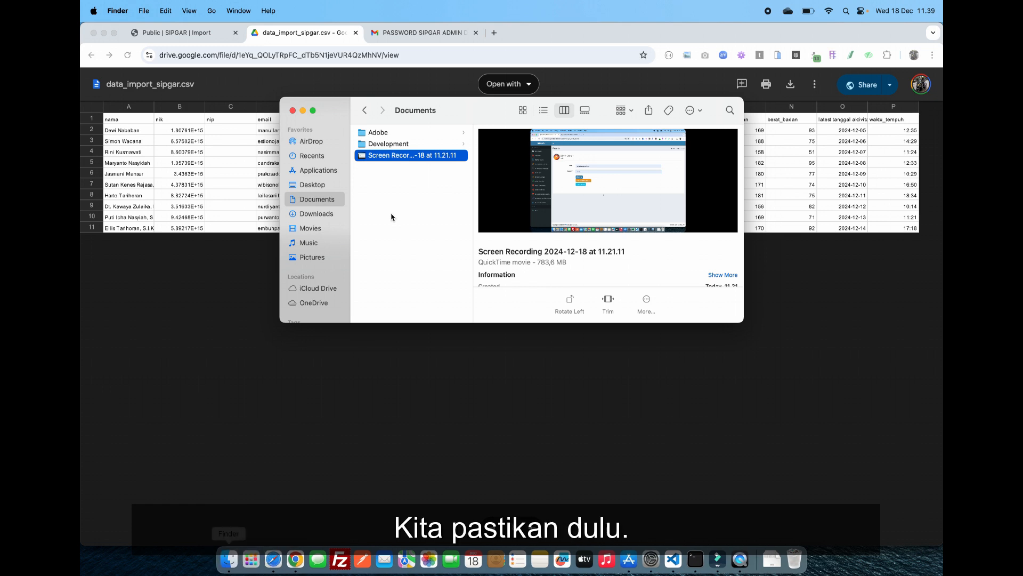
{"action": "left_click", "coordinate": [318, 215]}
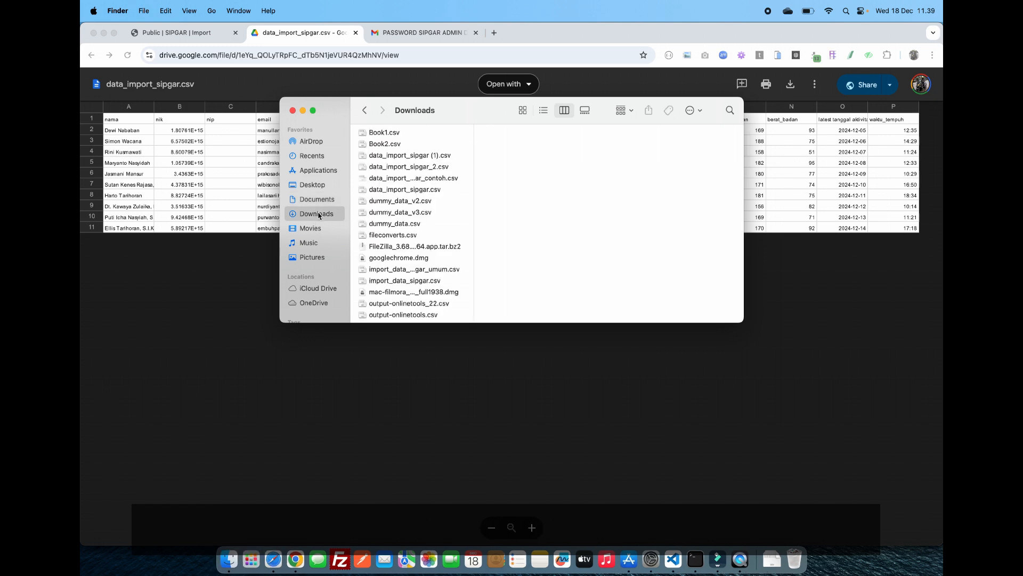
{"action": "scroll", "coordinate": [454, 241], "scroll_direction": "down", "scroll_amount": 5}
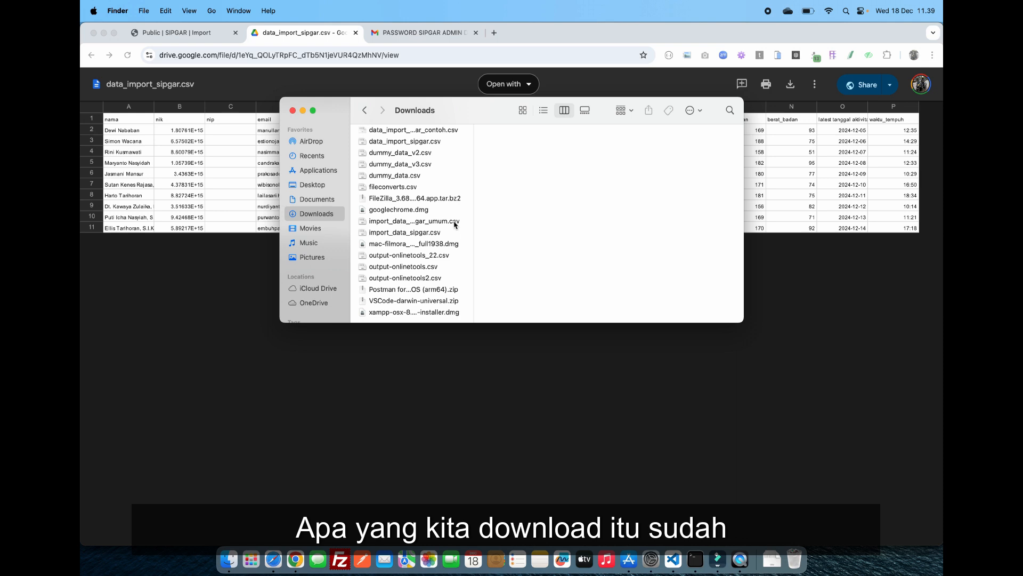
{"action": "scroll", "coordinate": [454, 224], "scroll_direction": "up", "scroll_amount": 2}
{"action": "left_click", "coordinate": [441, 152]}
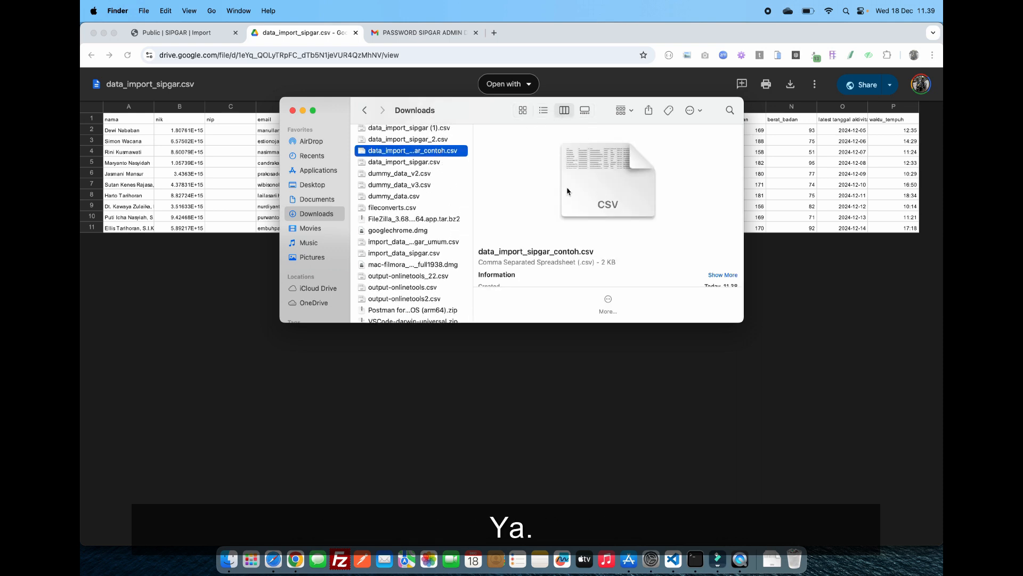
Step: Open data_import_sipgar_contoh.csv in TextEdit to view its raw structure, and quit TextEdit
{"action": "right_click", "coordinate": [424, 152]}
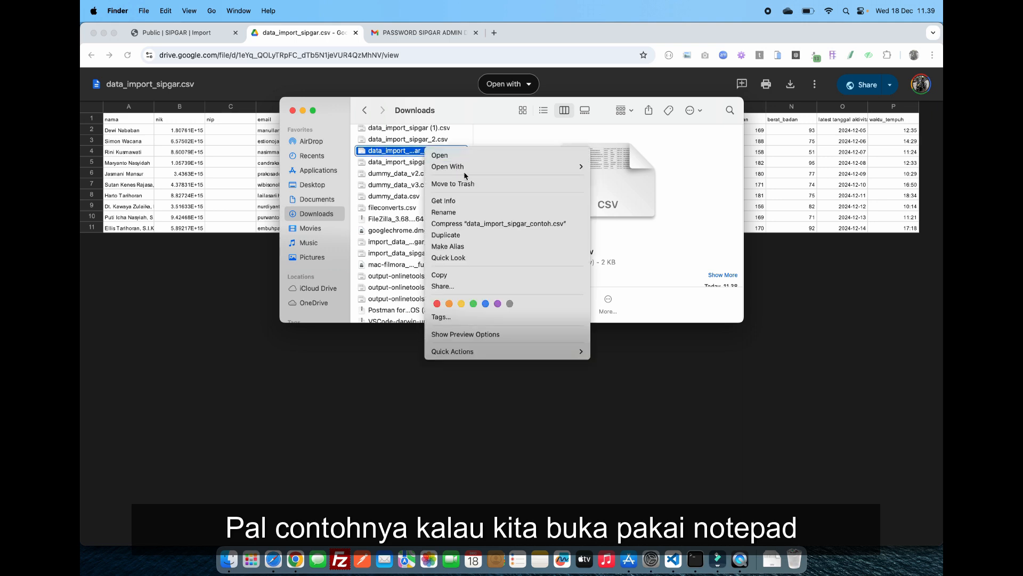
{"action": "mouse_move", "coordinate": [469, 166]}
{"action": "left_click", "coordinate": [693, 219]}
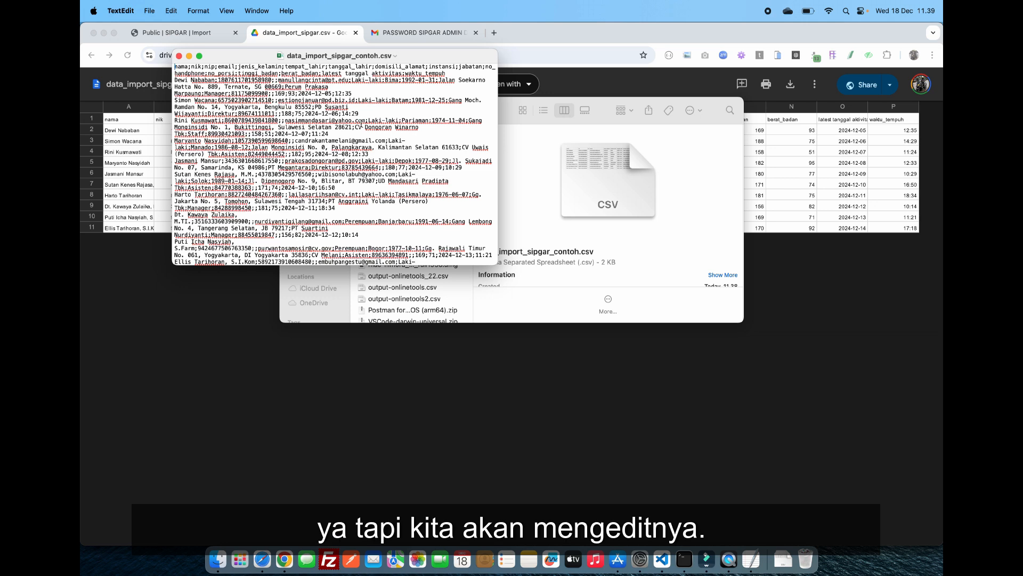
{"action": "key", "text": "super+q"}
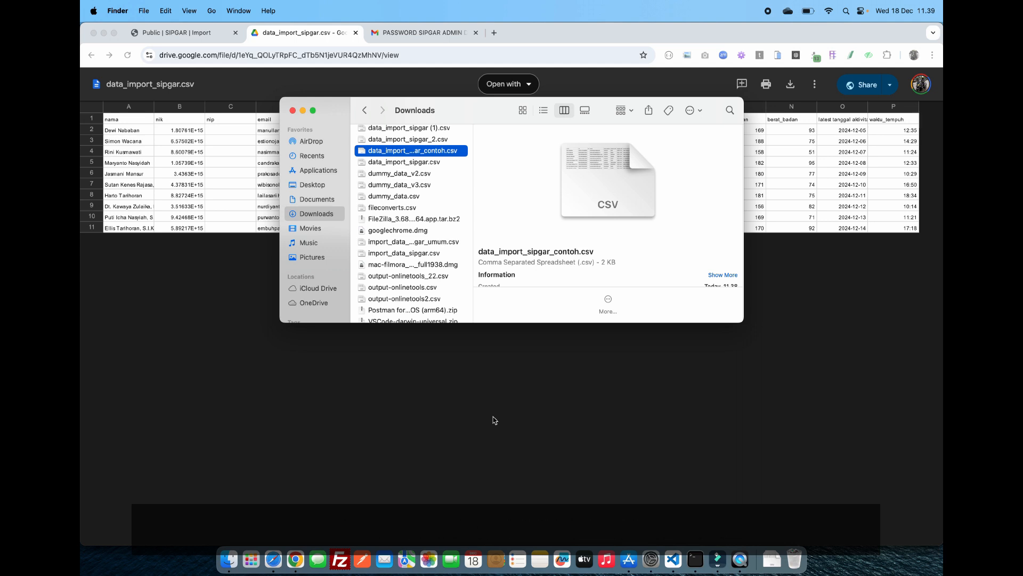
Step: Switch to Microsoft Excel and create a blank workbook
{"action": "key", "text": "super+space"}
{"action": "type", "text": "ex"}
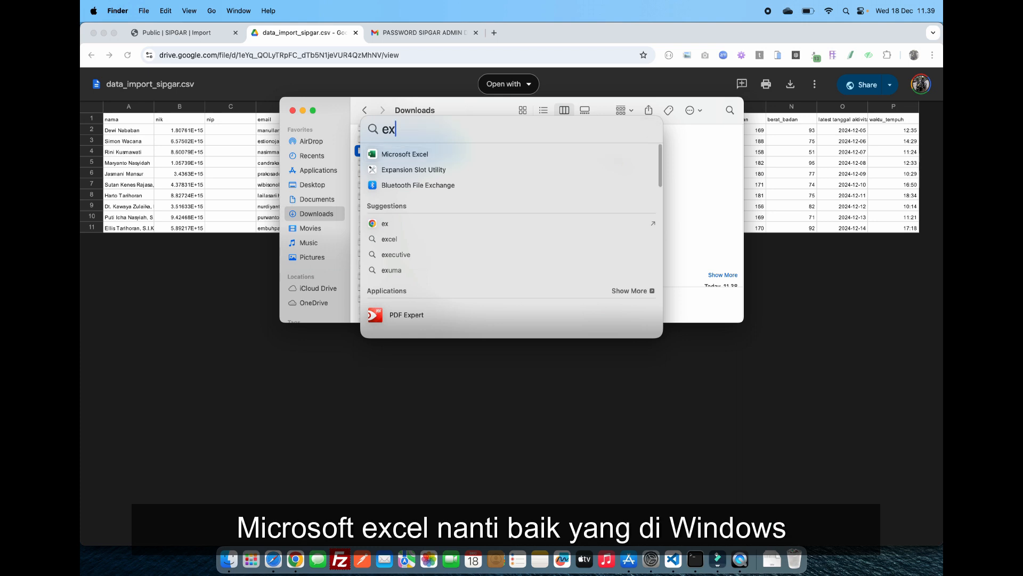
{"action": "left_click", "coordinate": [513, 158]}
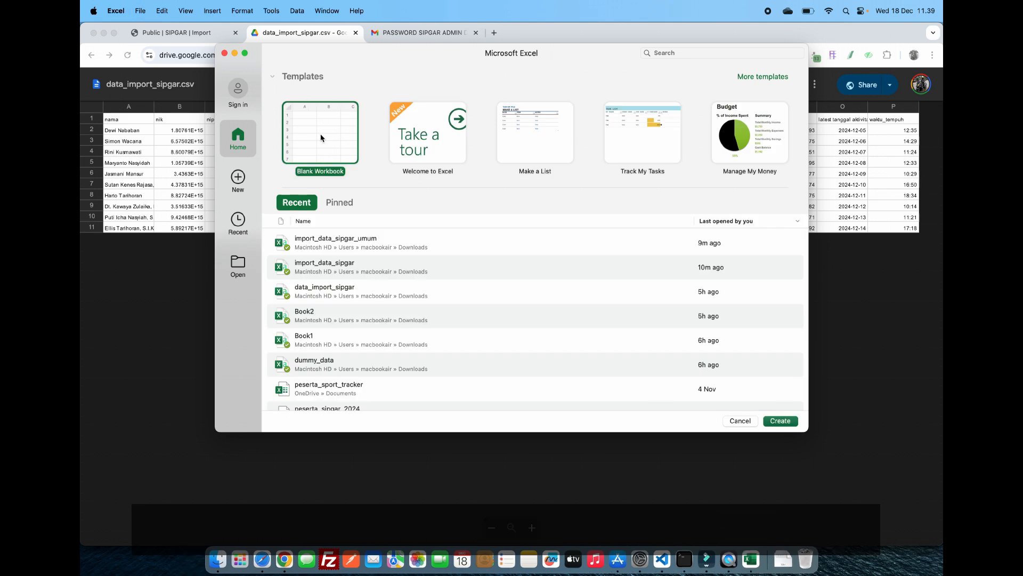
{"action": "left_click", "coordinate": [781, 421]}
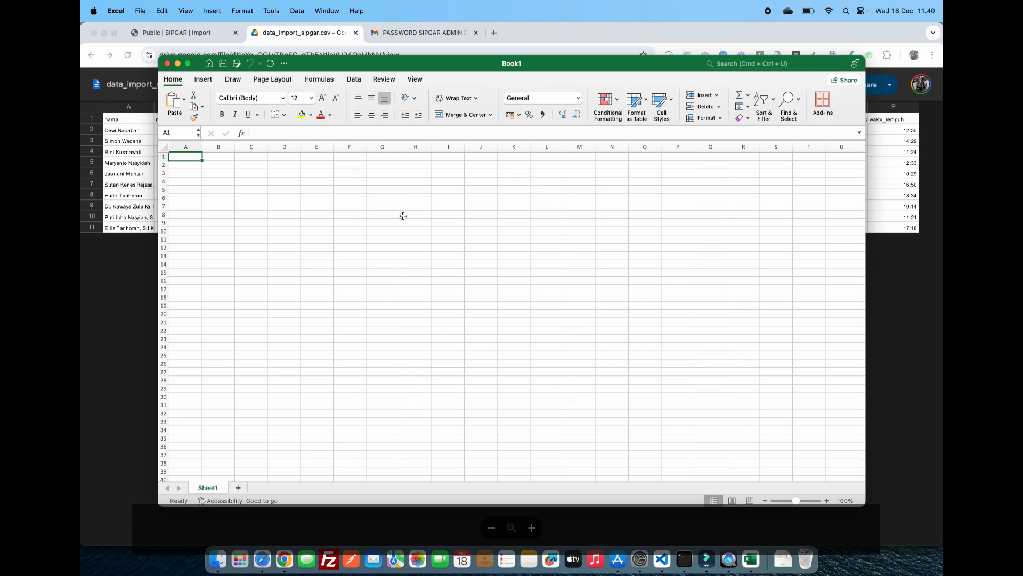
Step: Load data_import_sipgar_contoh.csv from Downloads into the workbook as a Text/CSV source using Get Data (Power Query)
{"action": "left_click", "coordinate": [354, 80]}
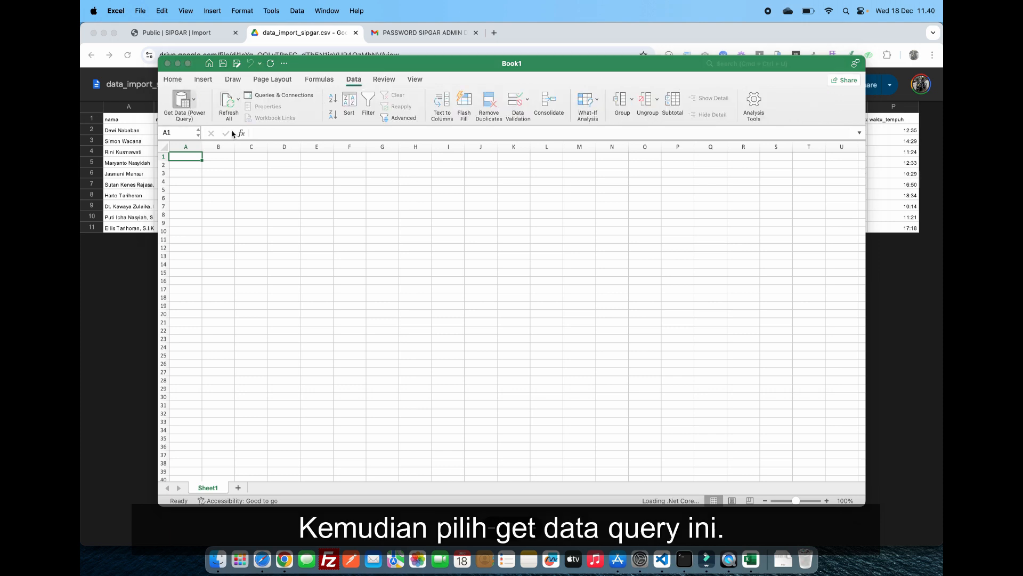
{"action": "left_click", "coordinate": [179, 103]}
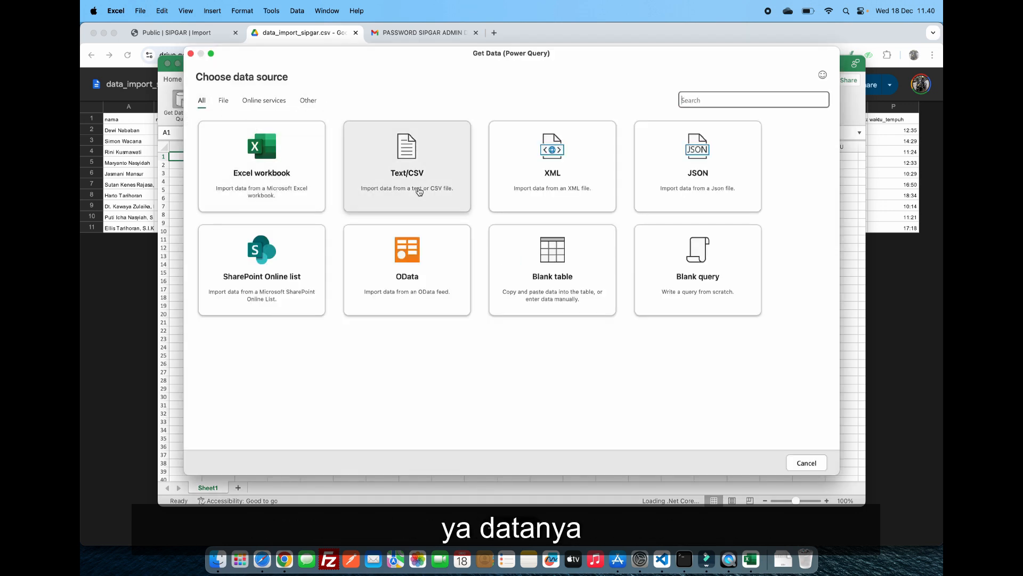
{"action": "left_click", "coordinate": [420, 192]}
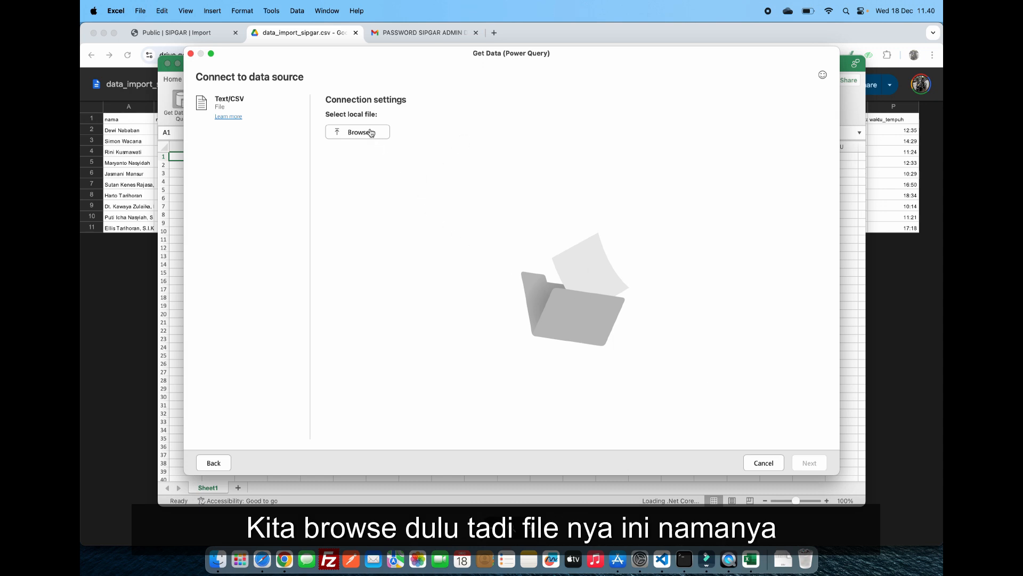
{"action": "left_click", "coordinate": [371, 132]}
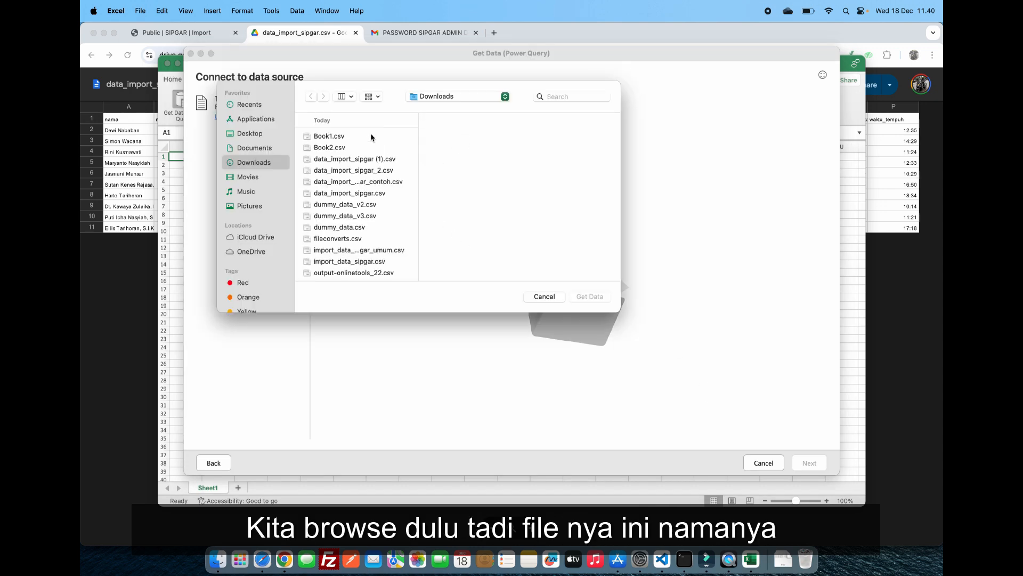
{"action": "left_click", "coordinate": [388, 182]}
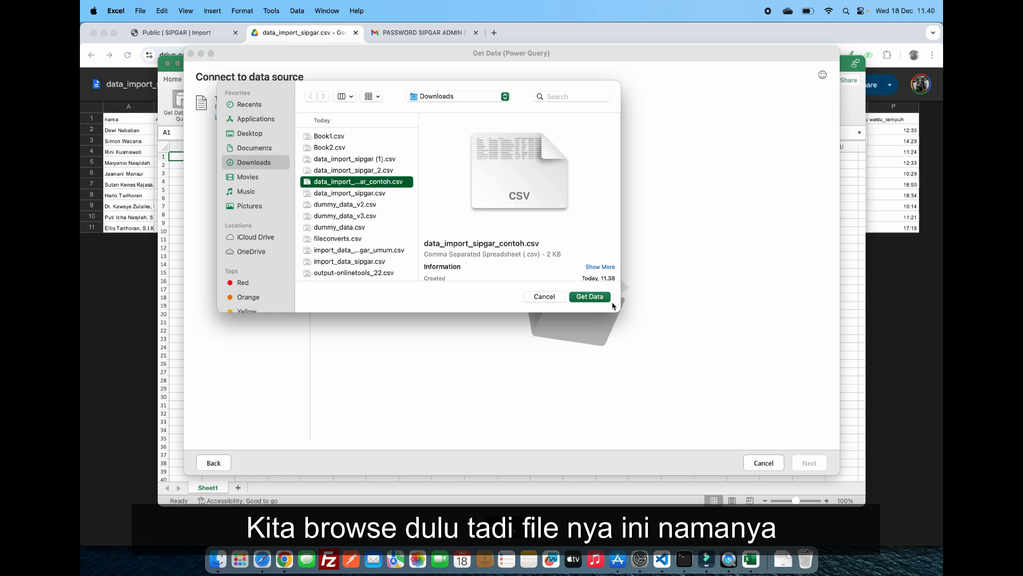
{"action": "left_click", "coordinate": [601, 297]}
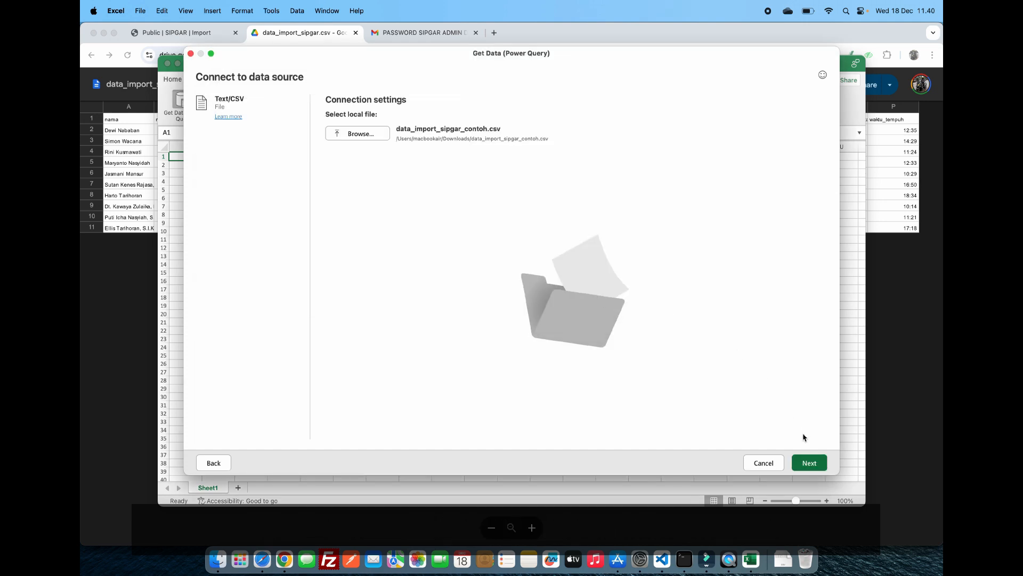
{"action": "left_click", "coordinate": [814, 466]}
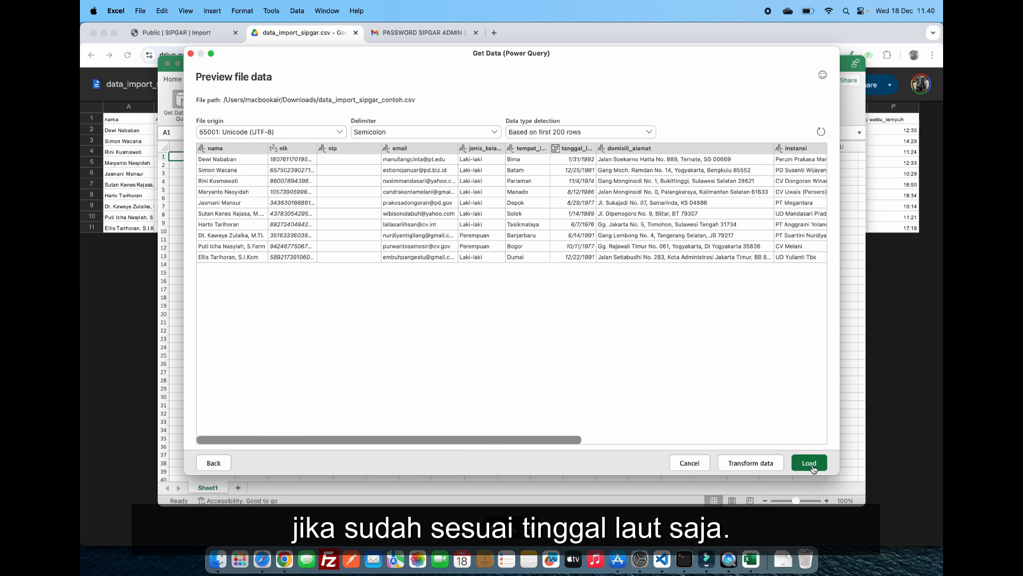
{"action": "left_click", "coordinate": [810, 463]}
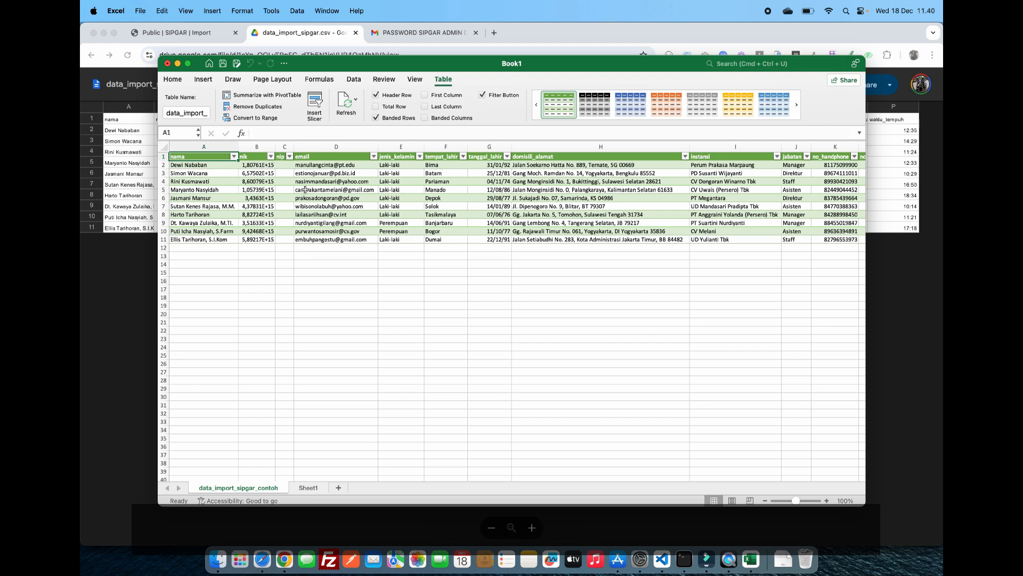
Step: Examine the loaded table's columns from nama to waktu_tempuh, and check the full nik values in the first two data rows
{"action": "scroll", "coordinate": [304, 189], "scroll_direction": "right", "scroll_amount": 10}
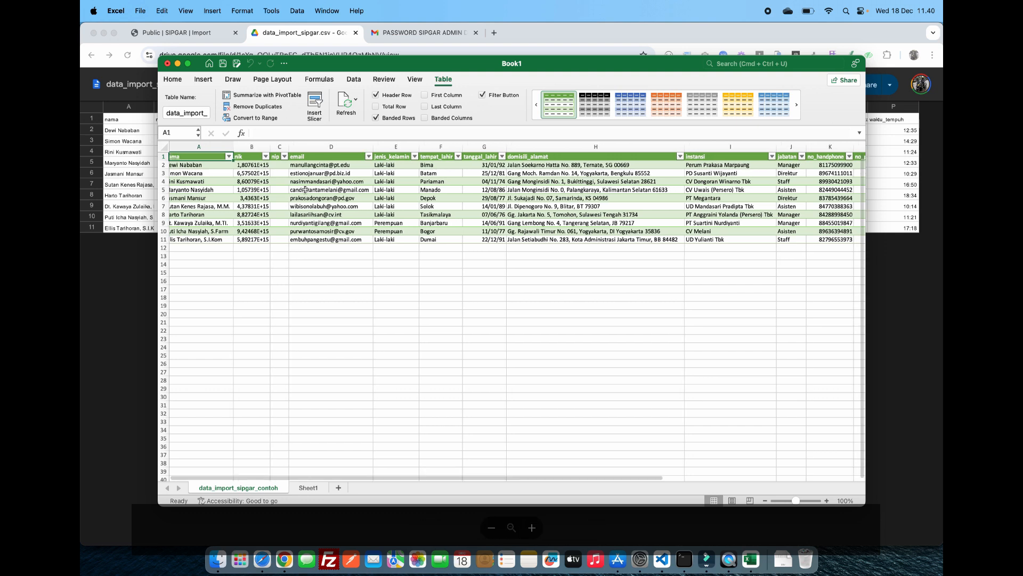
{"action": "scroll", "coordinate": [305, 190], "scroll_direction": "left", "scroll_amount": 10}
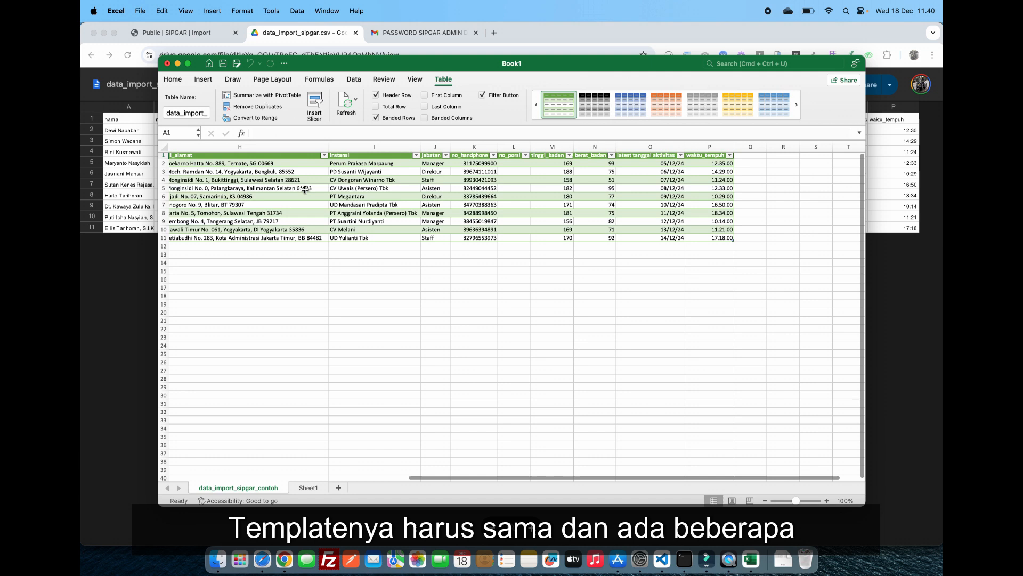
{"action": "scroll", "coordinate": [305, 190], "scroll_direction": "right", "scroll_amount": 2}
{"action": "scroll", "coordinate": [304, 190], "scroll_direction": "left", "scroll_amount": 2}
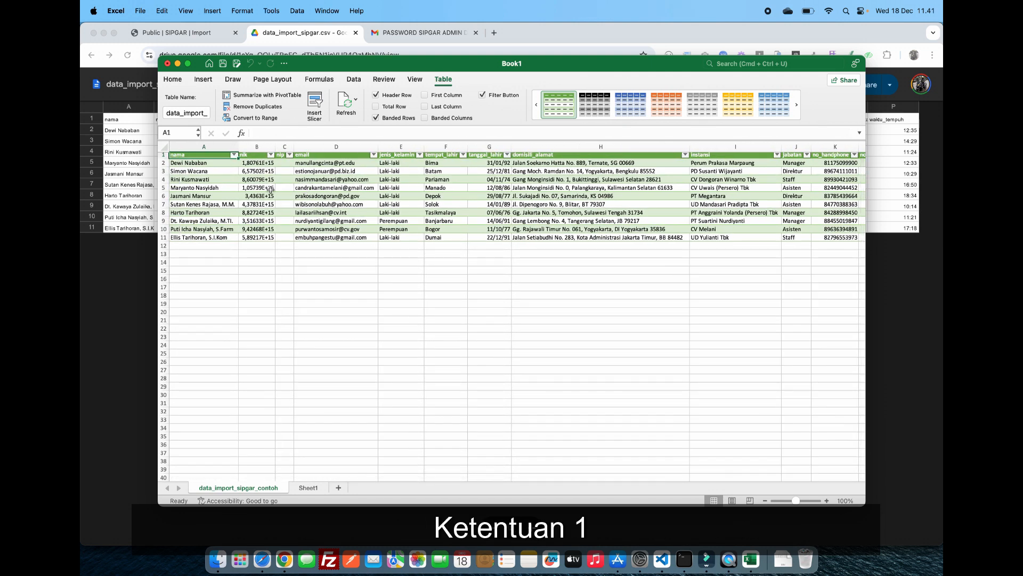
{"action": "scroll", "coordinate": [270, 190], "scroll_direction": "up", "scroll_amount": 1}
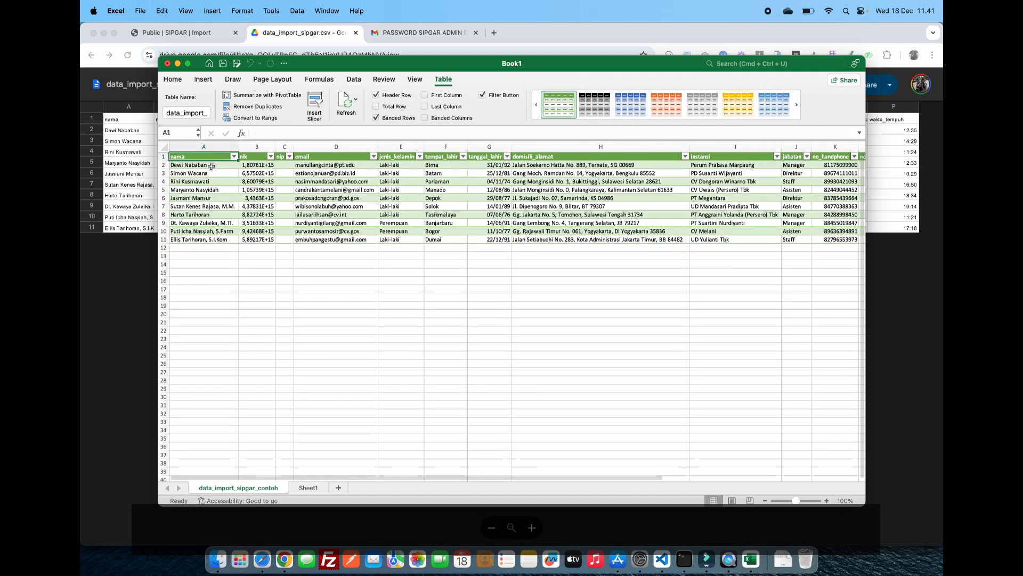
{"action": "left_click", "coordinate": [257, 166]}
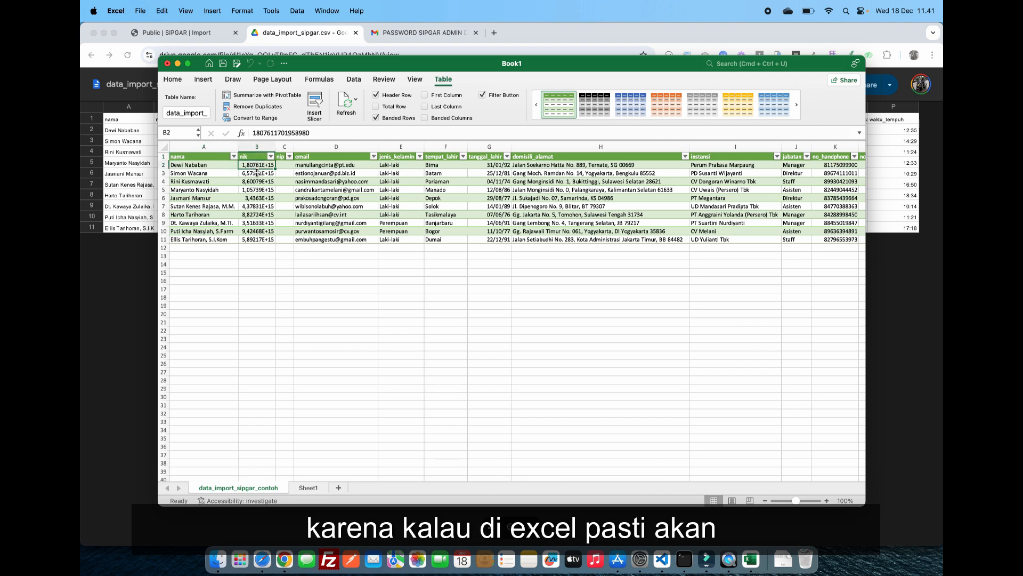
{"action": "left_click", "coordinate": [263, 174]}
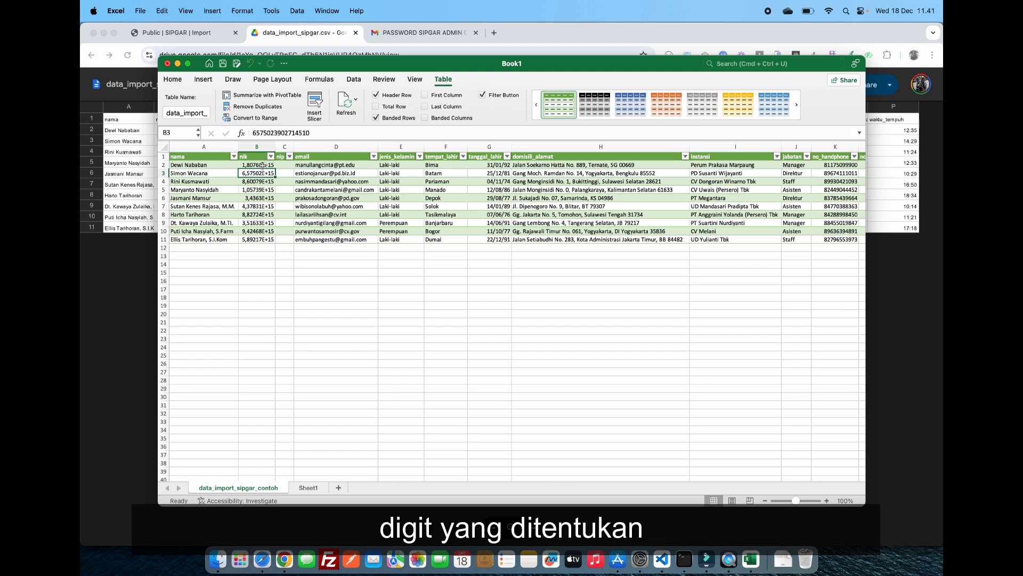
{"action": "left_click", "coordinate": [263, 165]}
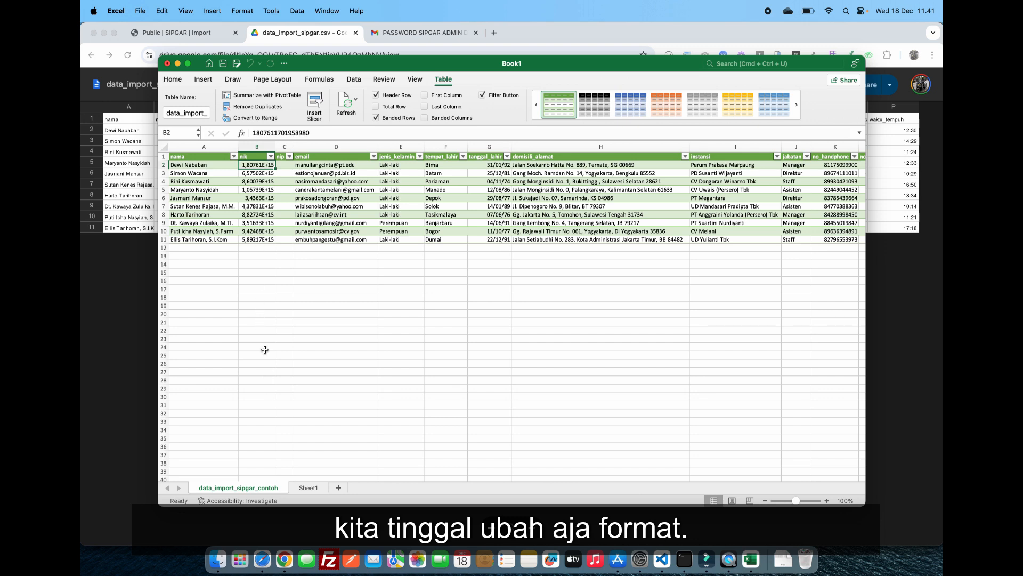
Step: Format the nik cells B2:B30 as Number with 0 decimal places so the ID numbers display in full
{"action": "left_click", "coordinate": [260, 240], "text": "shift"}
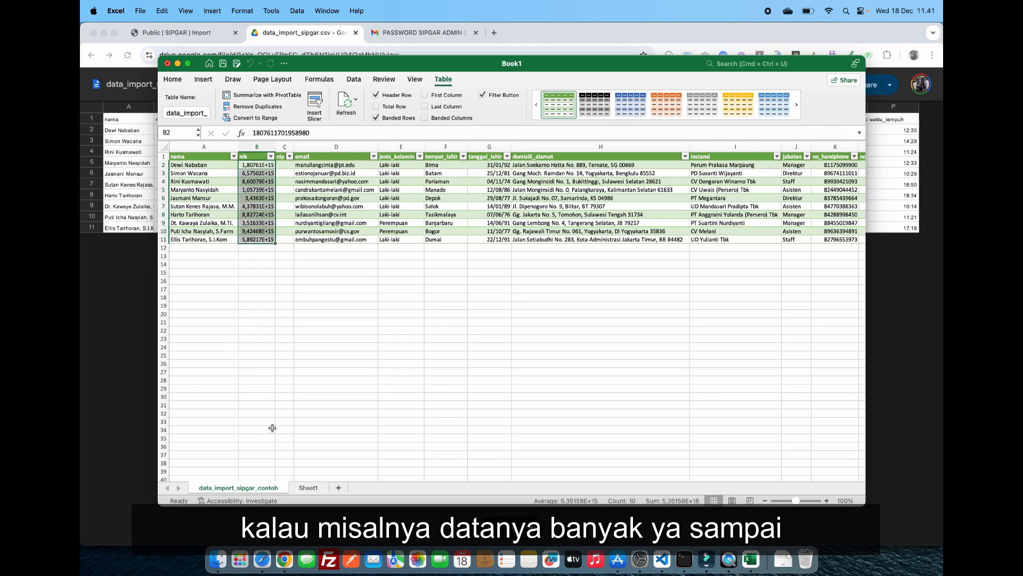
{"action": "left_click", "coordinate": [266, 396], "text": "shift"}
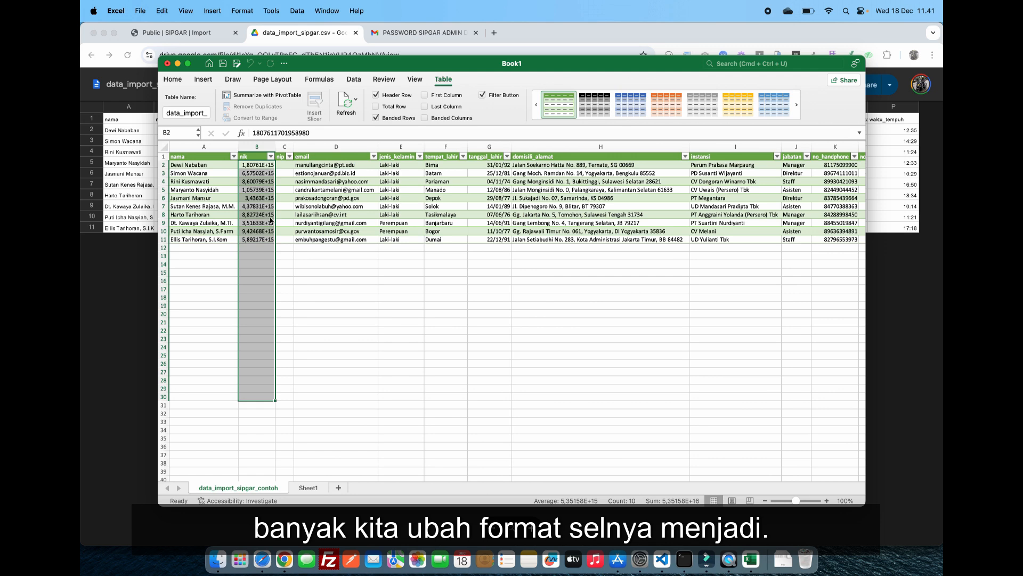
{"action": "right_click", "coordinate": [270, 219]}
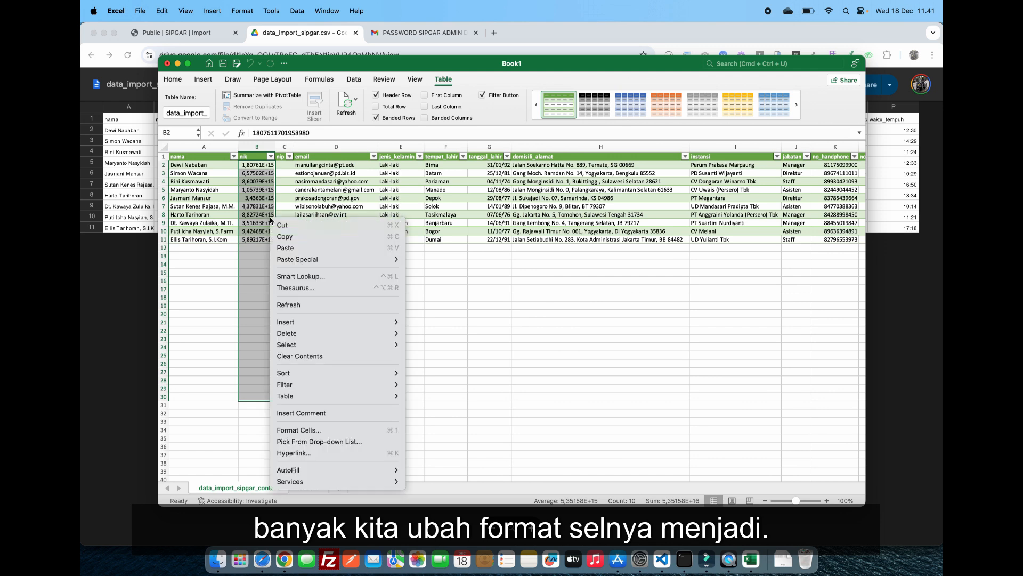
{"action": "left_click", "coordinate": [391, 430]}
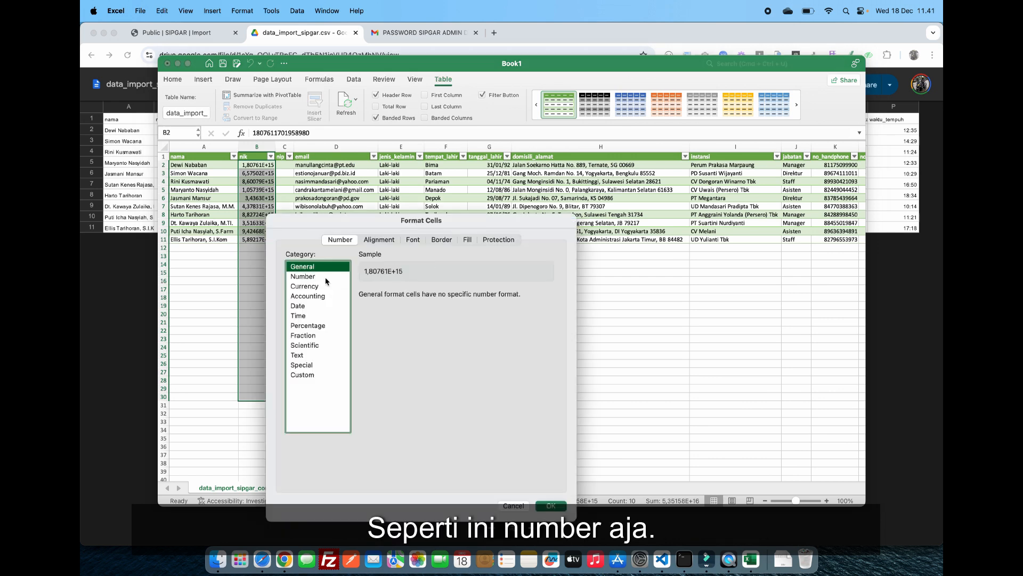
{"action": "left_click", "coordinate": [325, 277]}
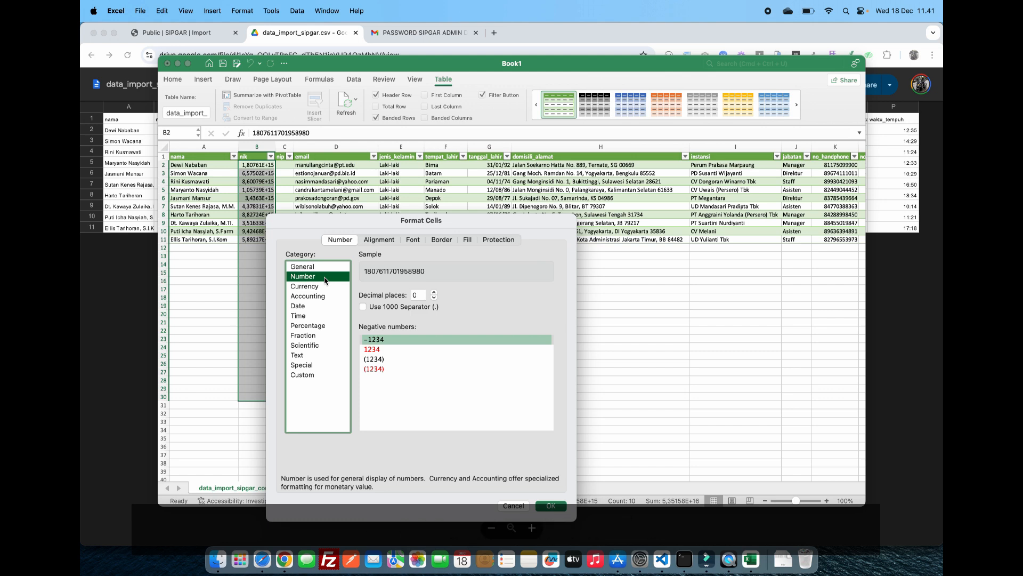
{"action": "left_click", "coordinate": [307, 356]}
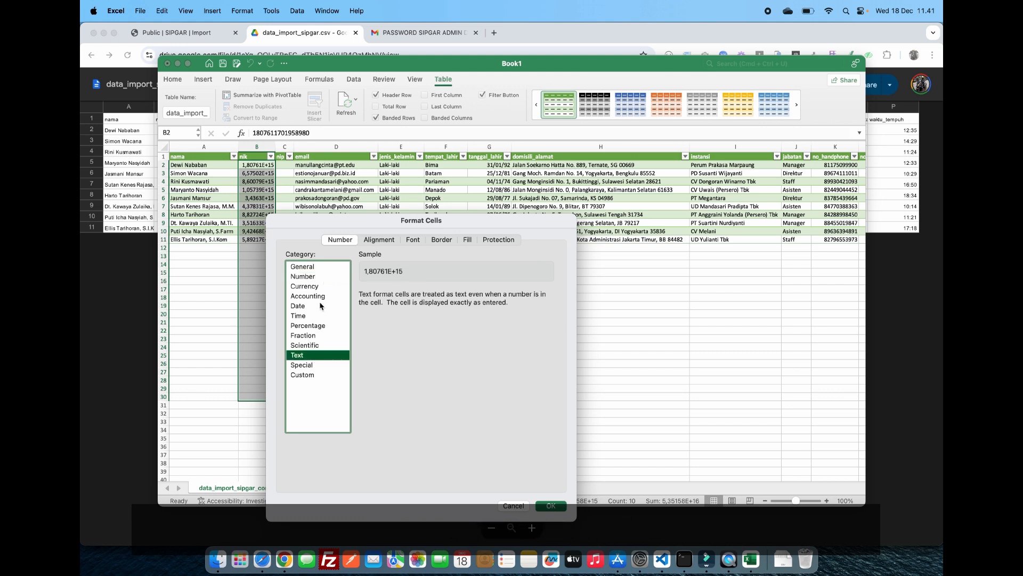
{"action": "left_click", "coordinate": [303, 276]}
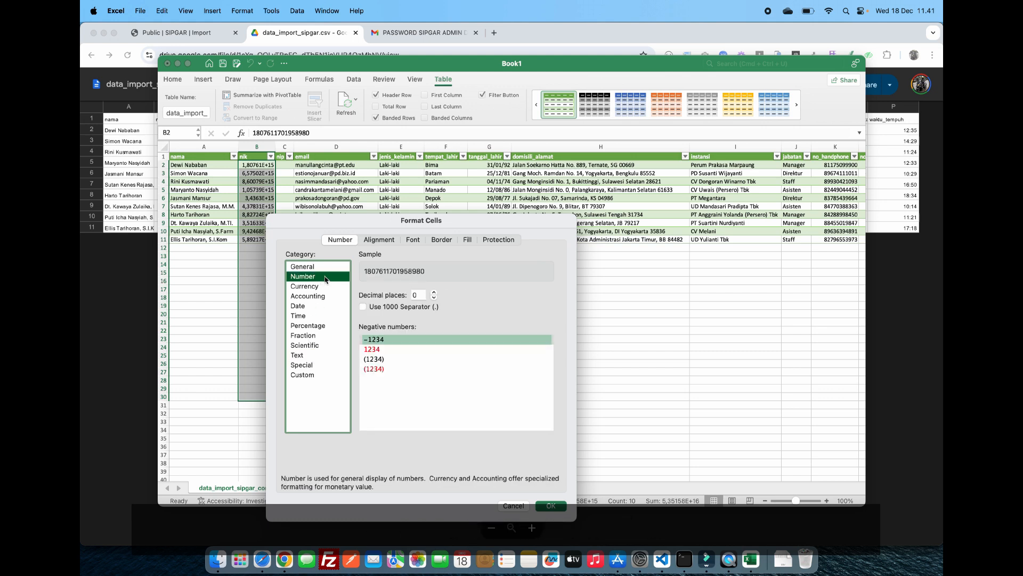
{"action": "left_click", "coordinate": [563, 507]}
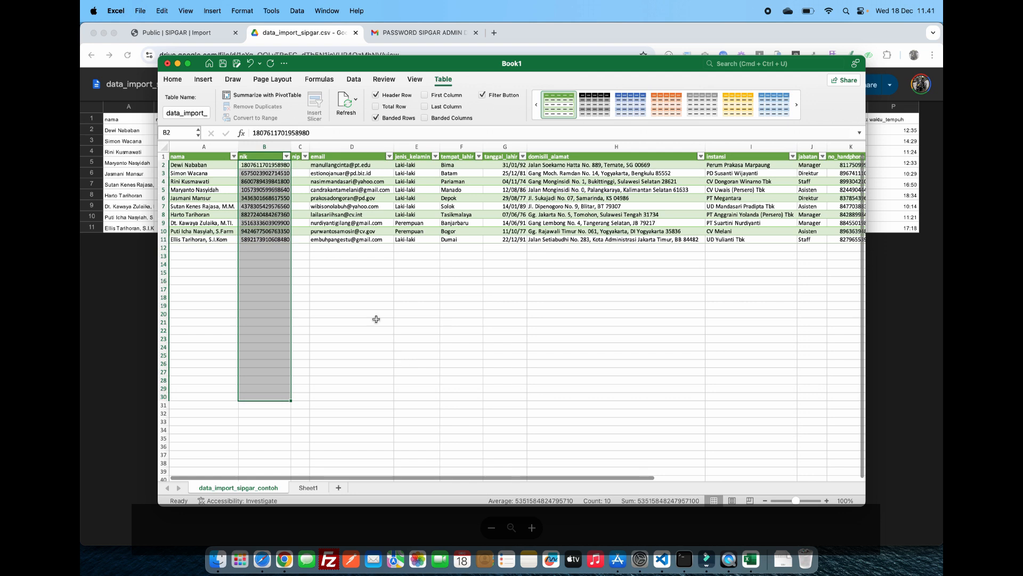
{"action": "left_click", "coordinate": [273, 187]}
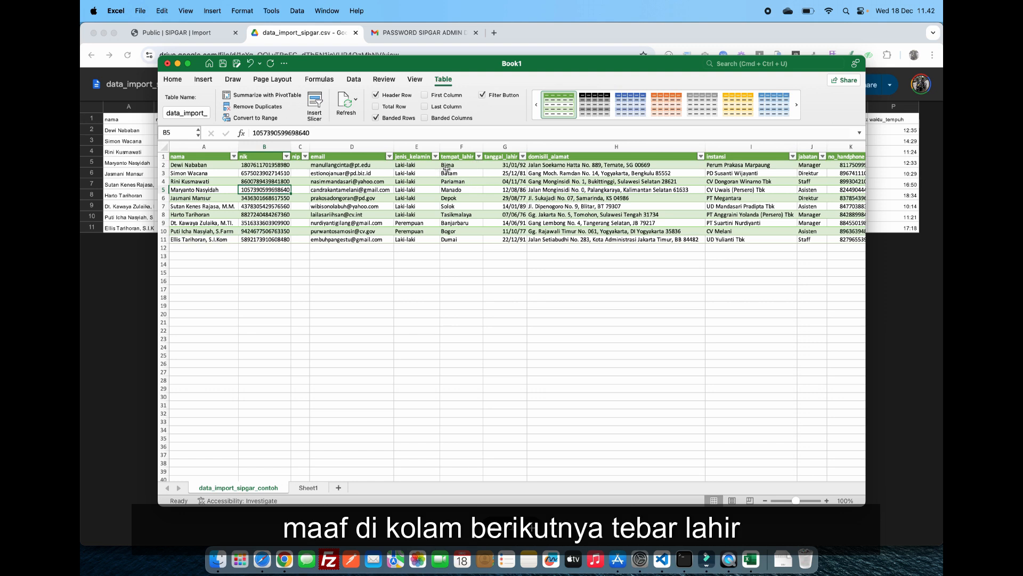
Step: Format the tanggal_lahir cells G2:G28 as Date using the 2012-03-14 type
{"action": "left_click", "coordinate": [505, 165]}
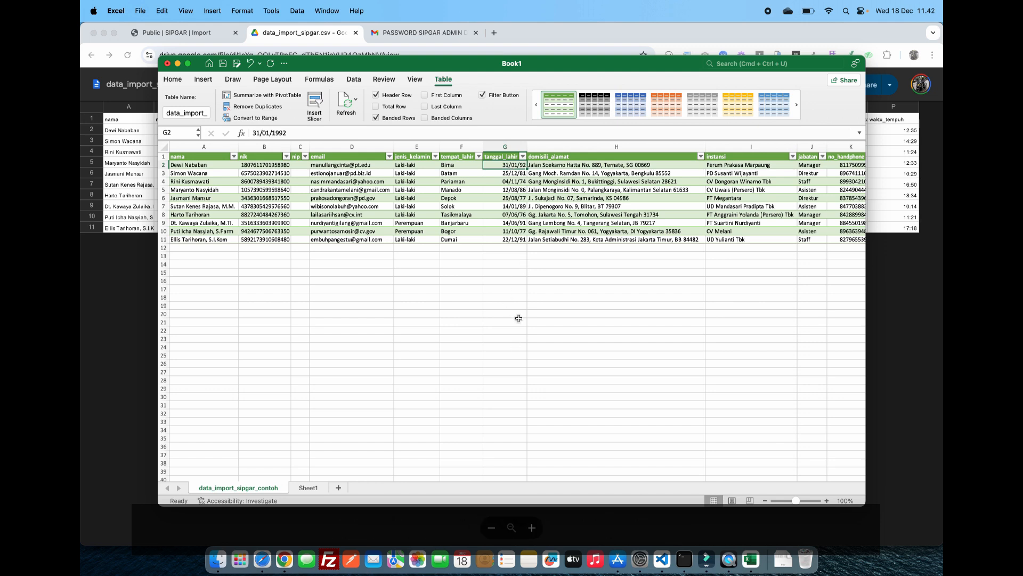
{"action": "left_click", "coordinate": [510, 385], "text": "shift"}
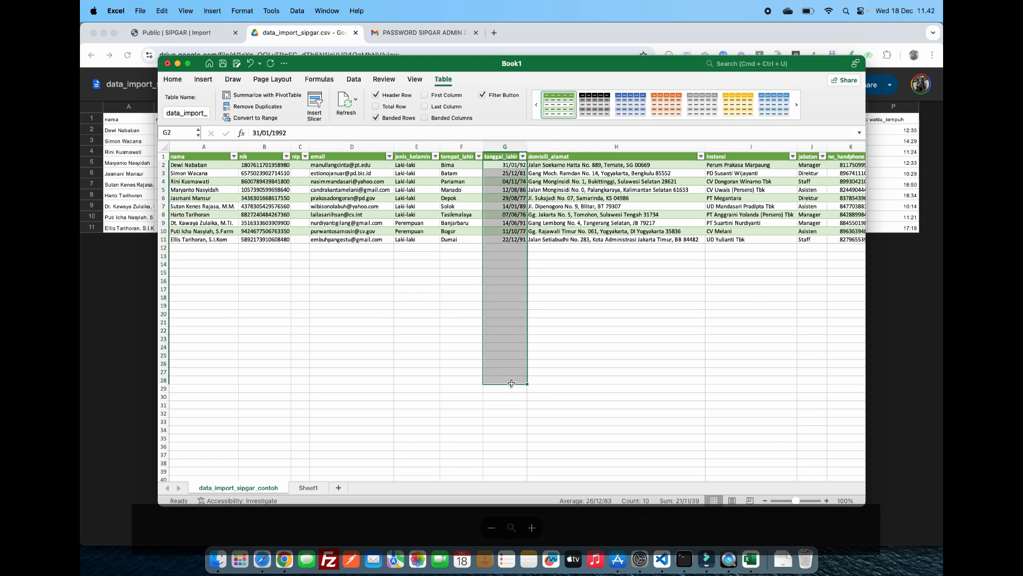
{"action": "right_click", "coordinate": [510, 194]}
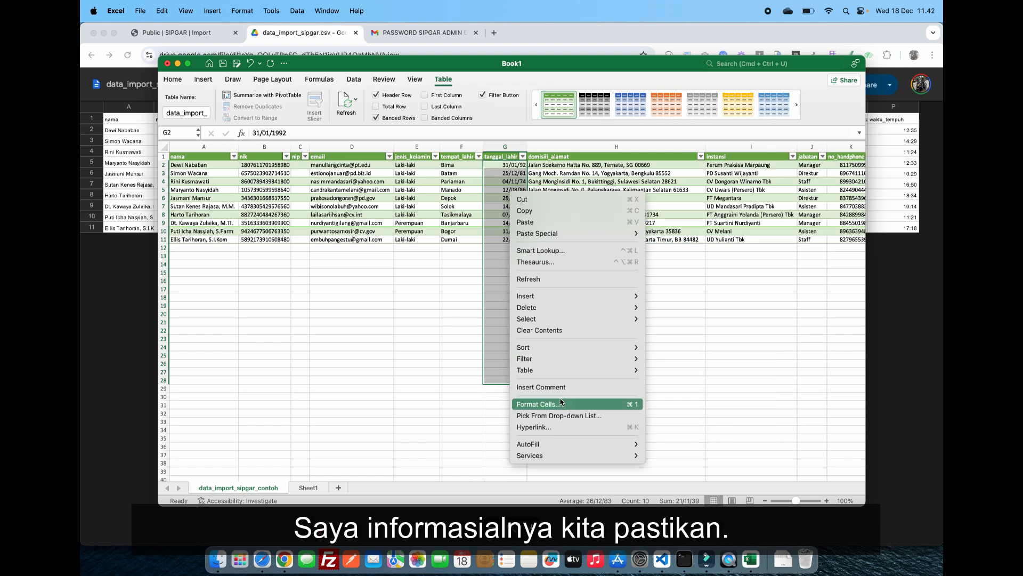
{"action": "key", "text": "Escape"}
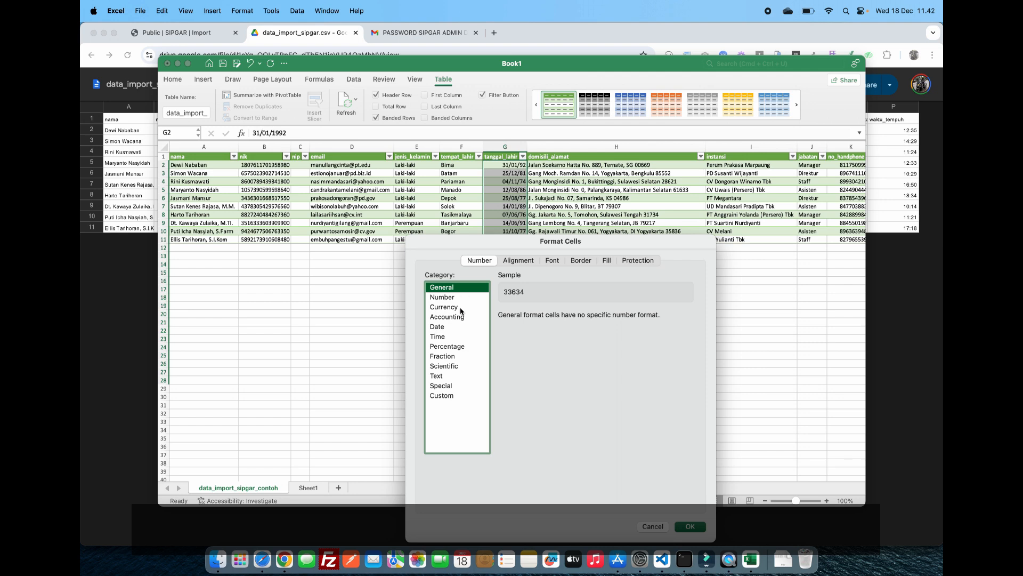
{"action": "left_click", "coordinate": [450, 328]}
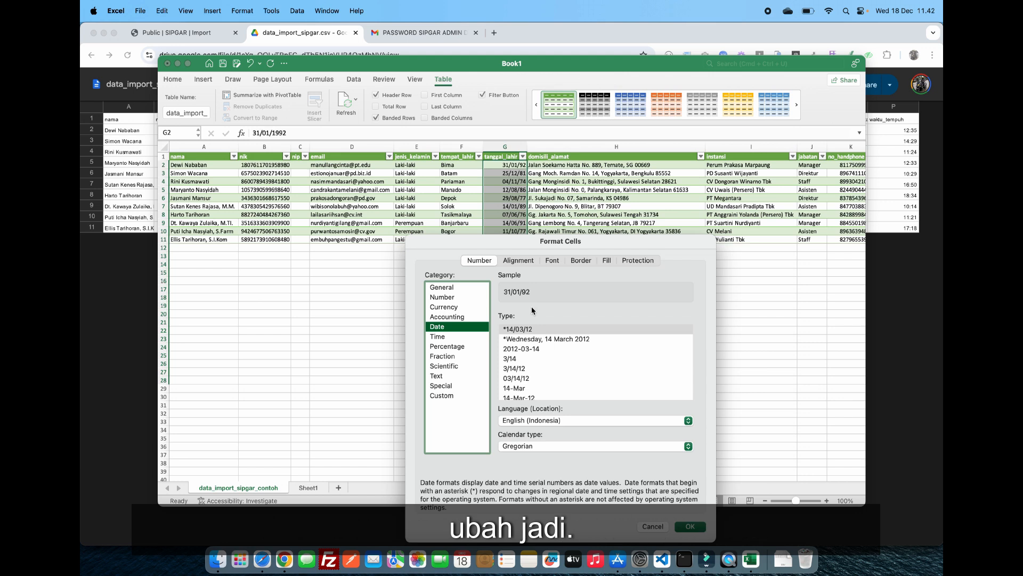
{"action": "left_click", "coordinate": [533, 350]}
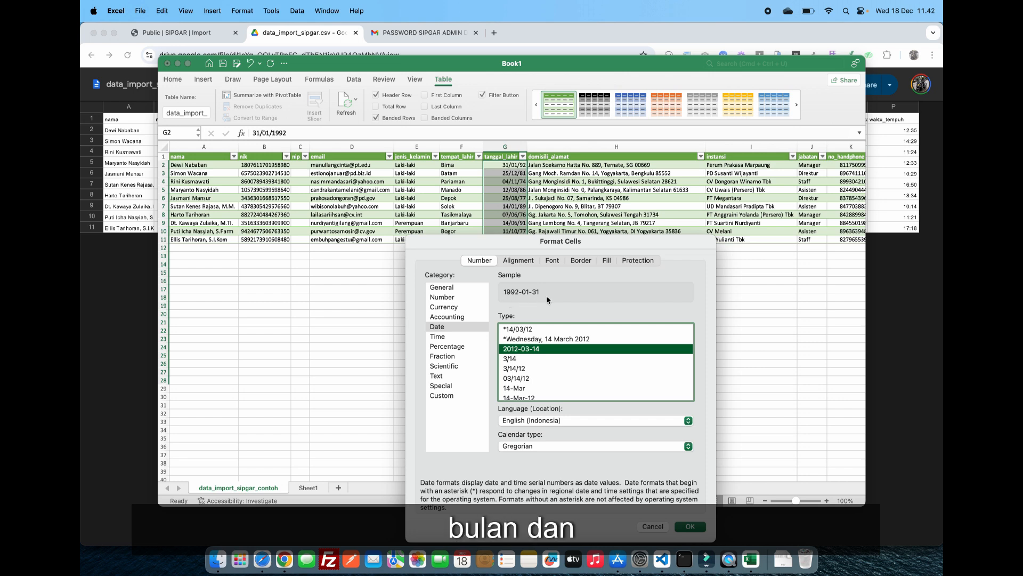
{"action": "left_click", "coordinate": [691, 527]}
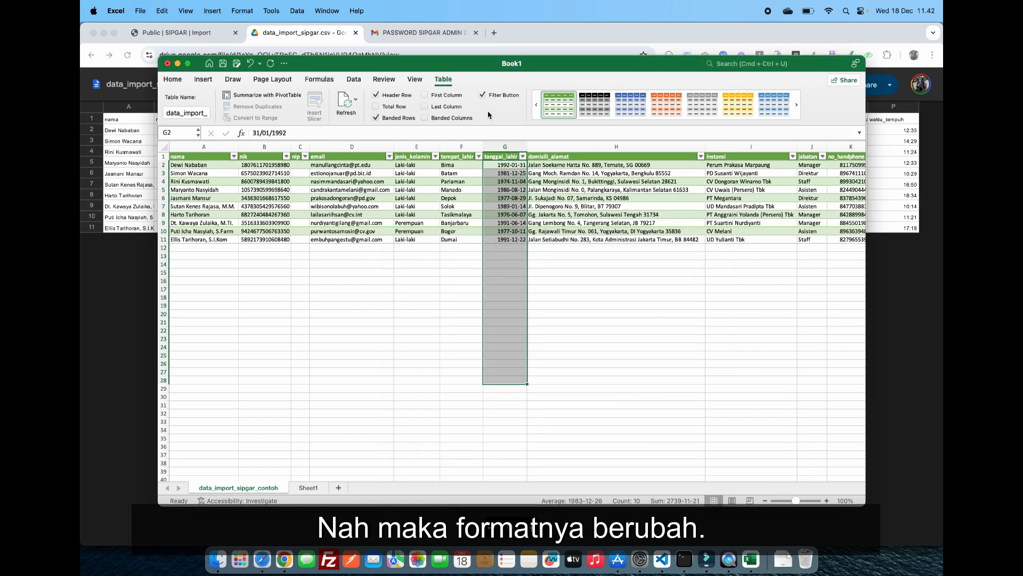
{"action": "left_click", "coordinate": [531, 231]}
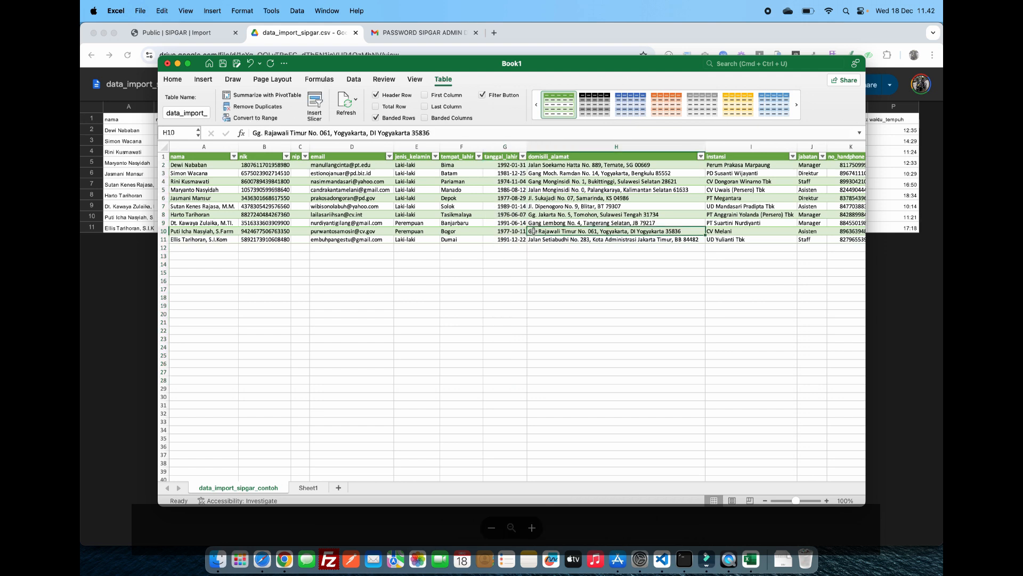
Step: Format the latest tanggal aktivitas cells O2:O21 as Date using the 2012-03-14 type
{"action": "scroll", "coordinate": [533, 230], "scroll_direction": "right", "scroll_amount": 5}
{"action": "scroll", "coordinate": [534, 231], "scroll_direction": "right", "scroll_amount": 5}
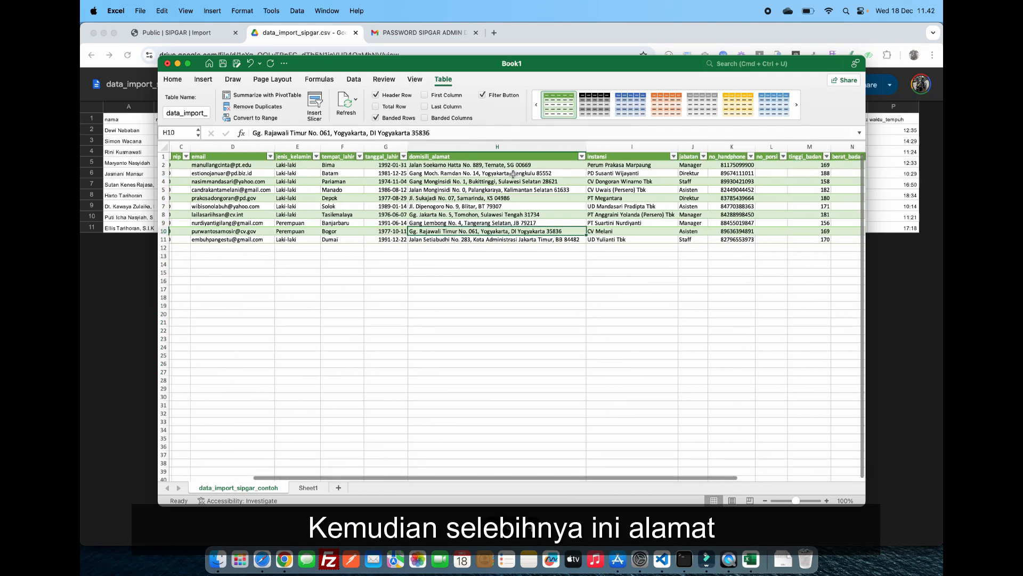
{"action": "scroll", "coordinate": [549, 190], "scroll_direction": "right", "scroll_amount": 5}
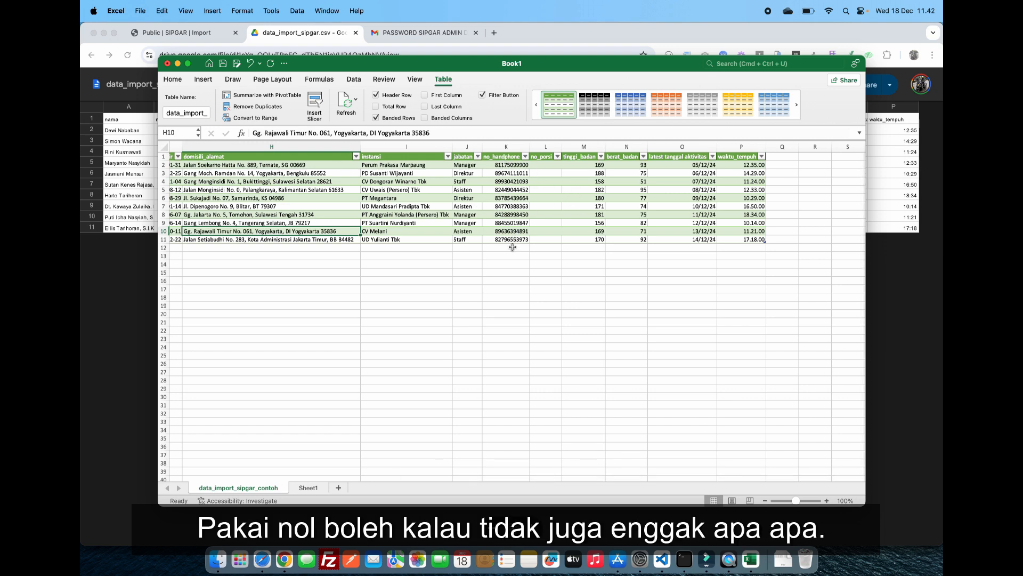
{"action": "left_click", "coordinate": [514, 240]}
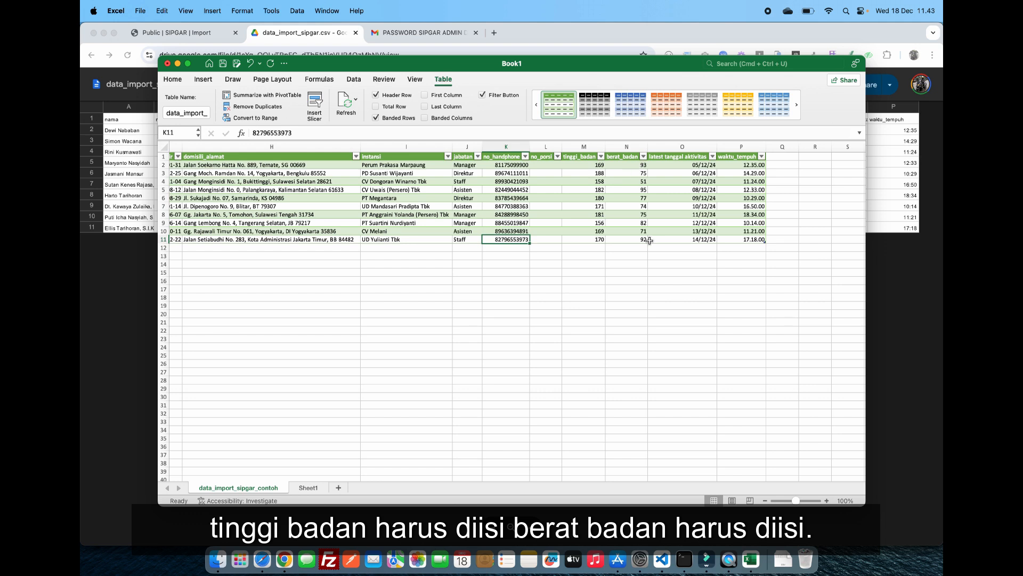
{"action": "left_click", "coordinate": [686, 165]}
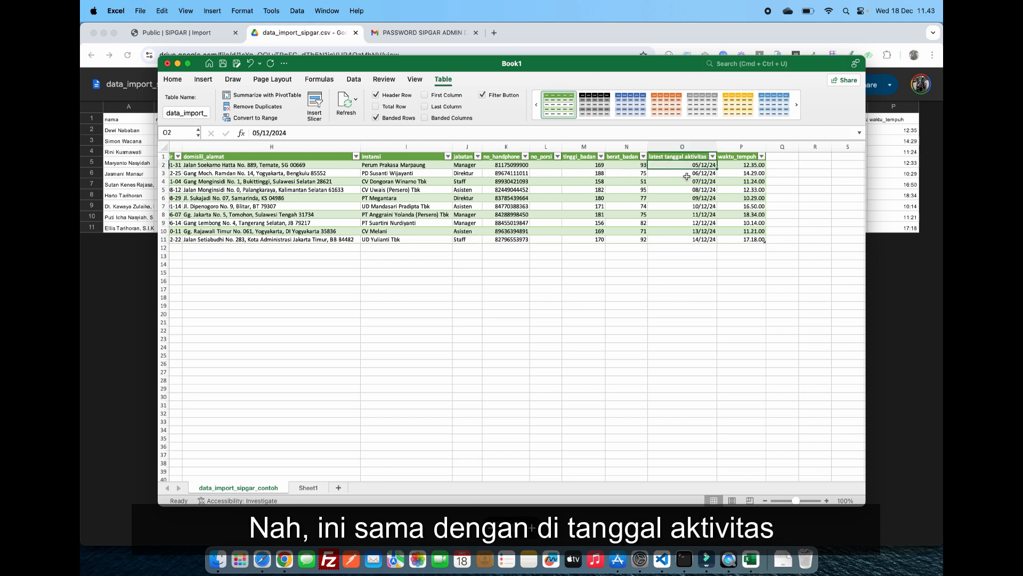
{"action": "left_click", "coordinate": [686, 241], "text": "shift"}
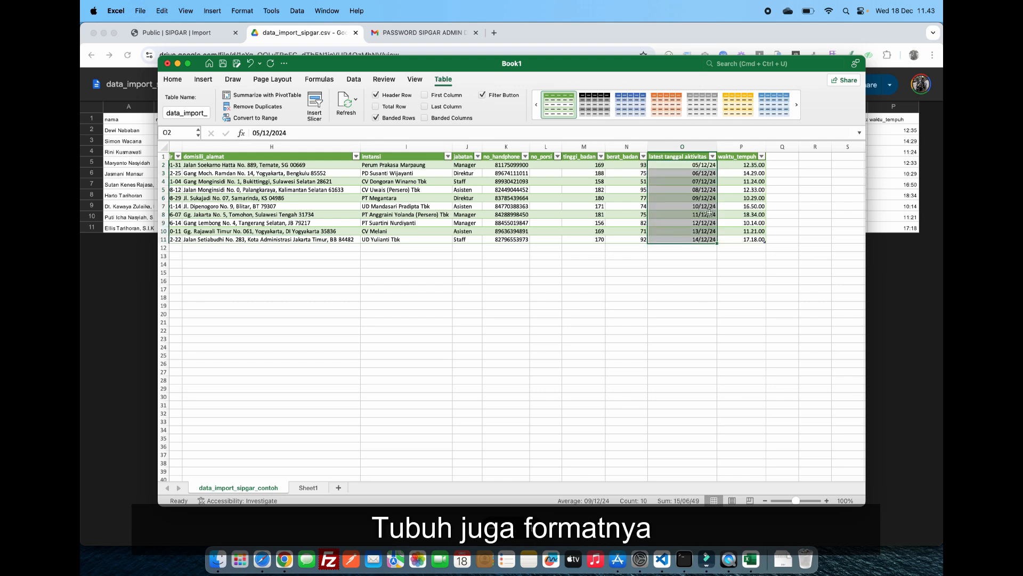
{"action": "left_click", "coordinate": [684, 325], "text": "shift"}
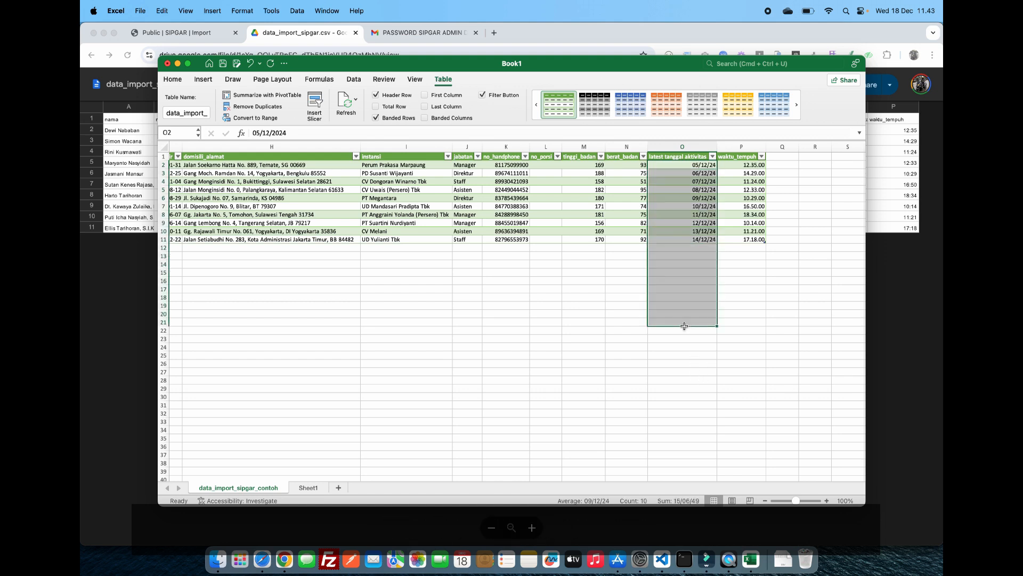
{"action": "right_click", "coordinate": [701, 240]}
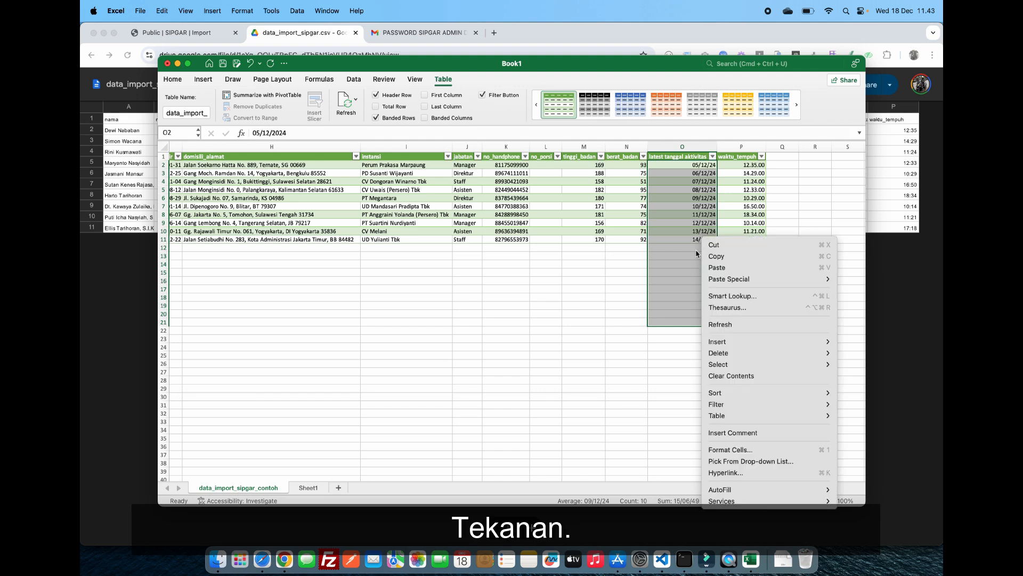
{"action": "left_click", "coordinate": [730, 453]}
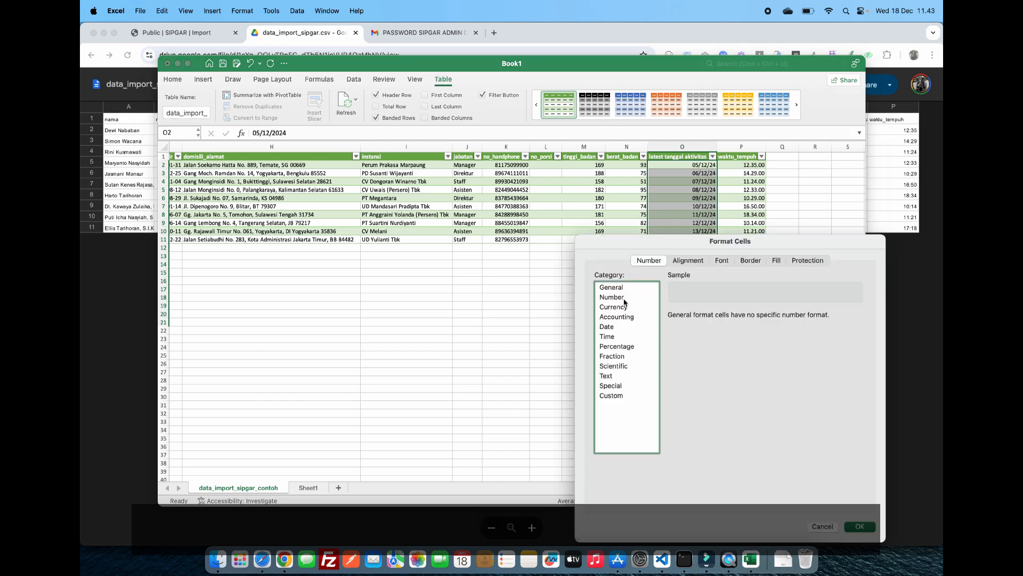
{"action": "left_click", "coordinate": [624, 328]}
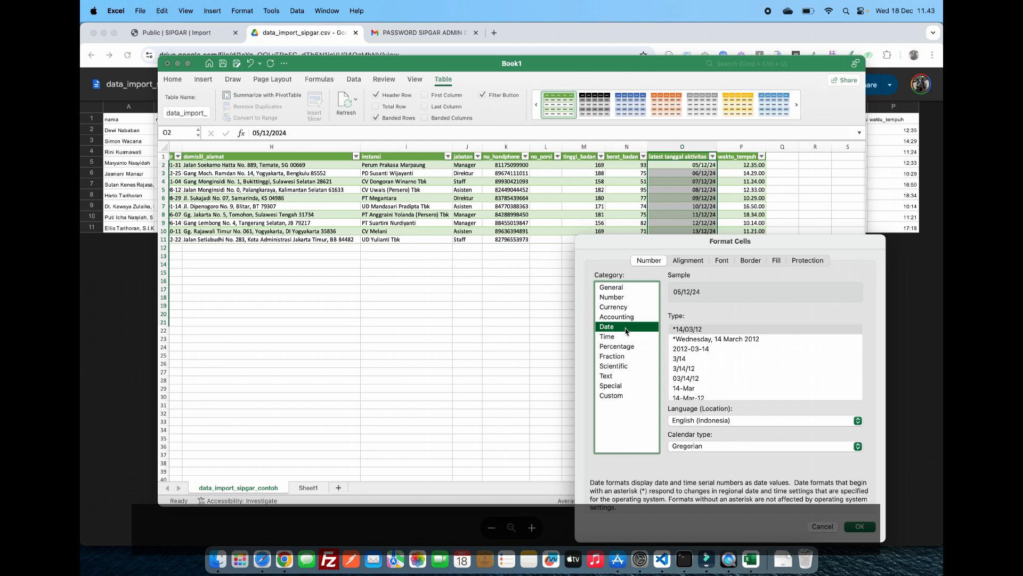
{"action": "left_click", "coordinate": [693, 350]}
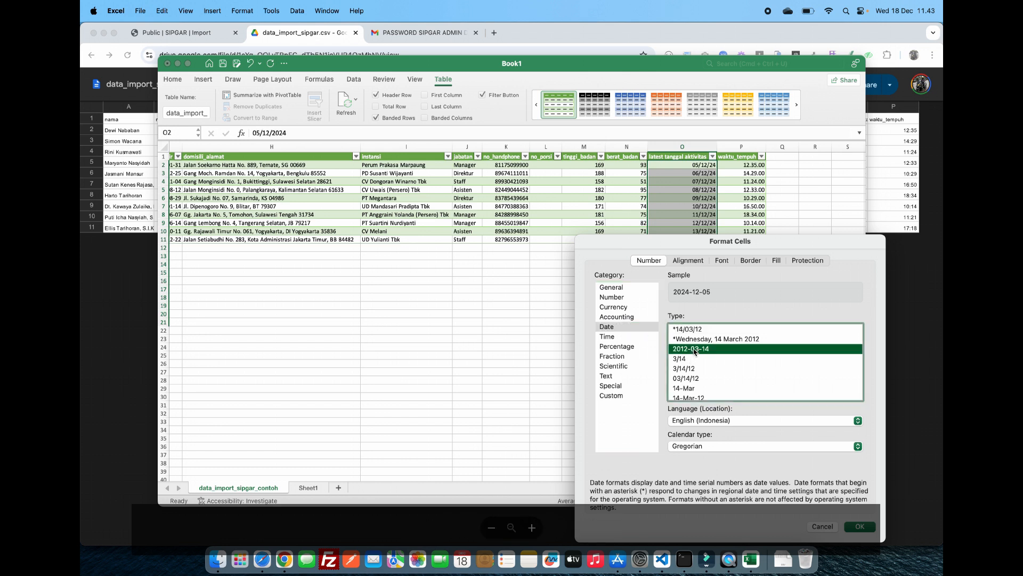
{"action": "left_click", "coordinate": [859, 527]}
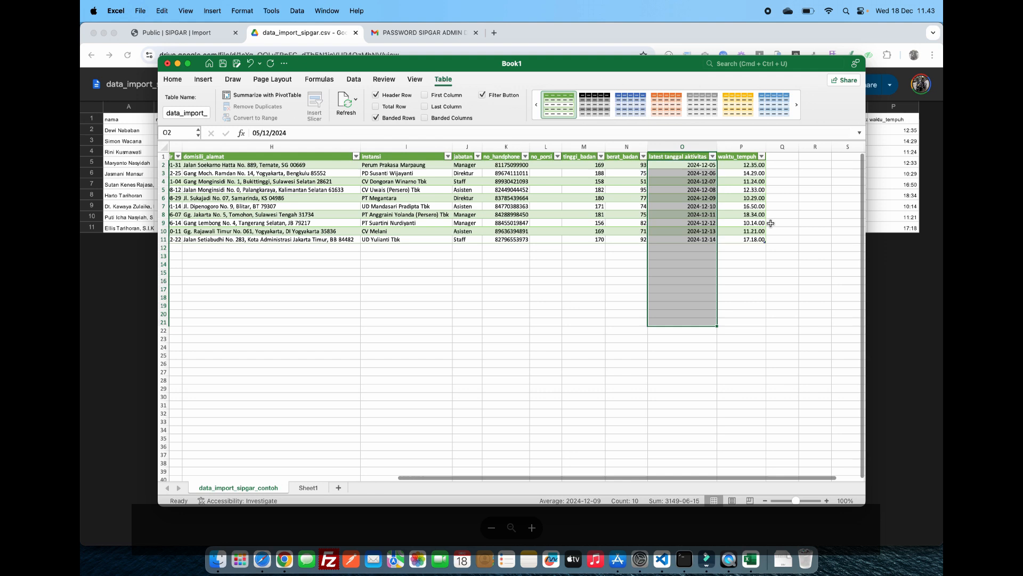
Step: Bring up the cell format of waktu_tempuh cells P2:P22 and choose the custom code hh.mm.ss as the starting point
{"action": "left_click", "coordinate": [752, 164]}
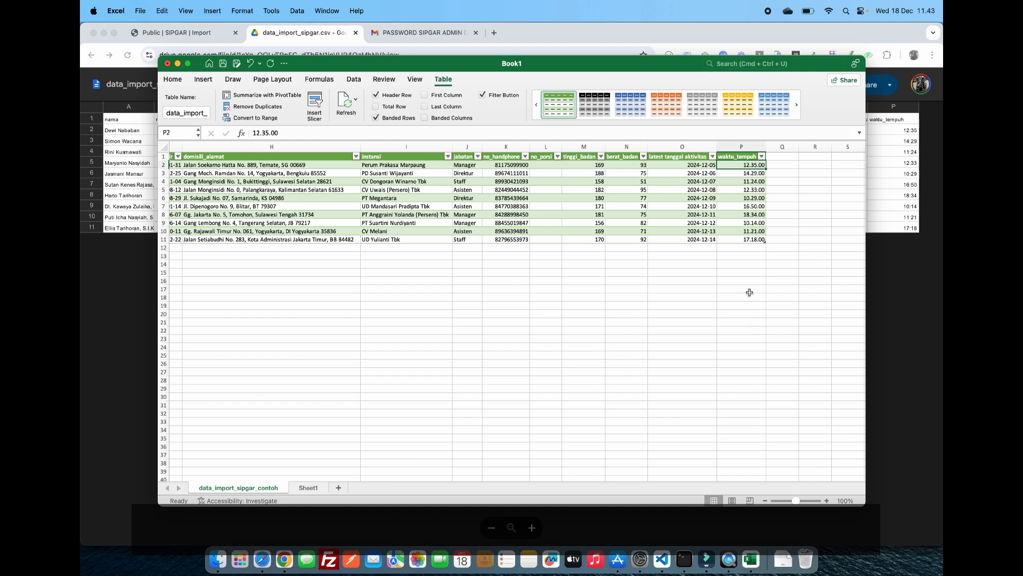
{"action": "left_click", "coordinate": [751, 328], "text": "shift"}
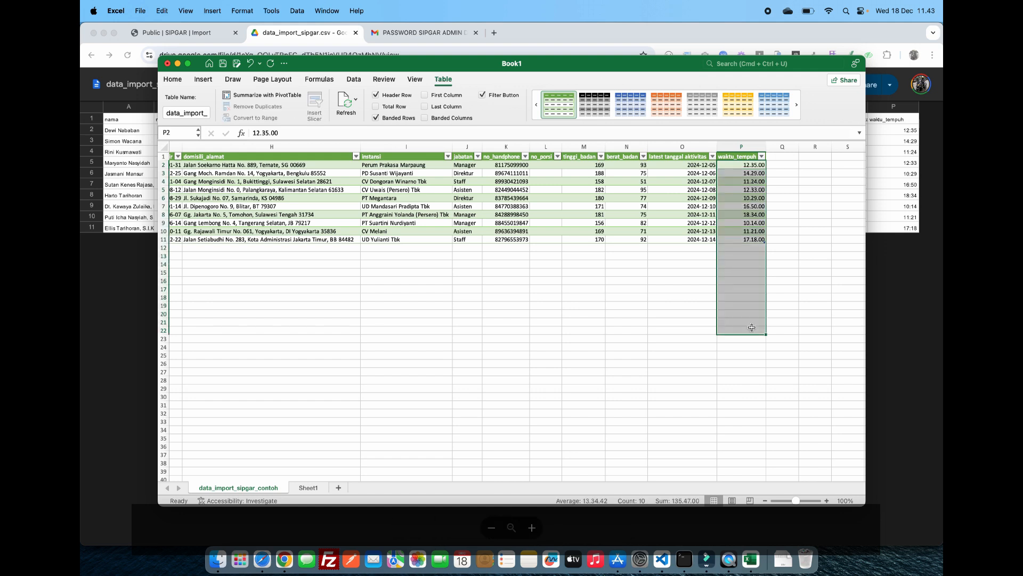
{"action": "right_click", "coordinate": [751, 207]}
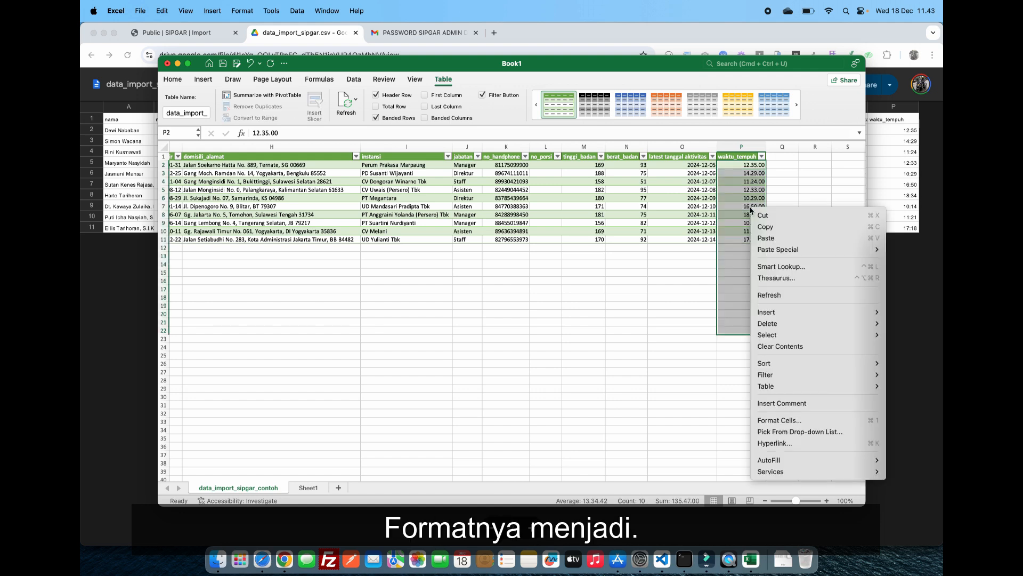
{"action": "left_click", "coordinate": [793, 421]}
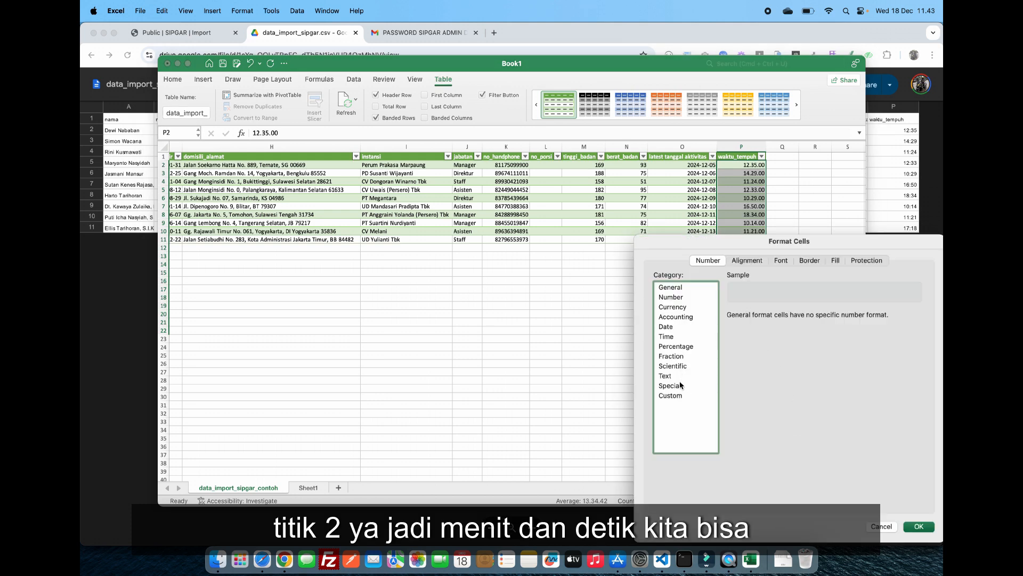
{"action": "left_click", "coordinate": [682, 396]}
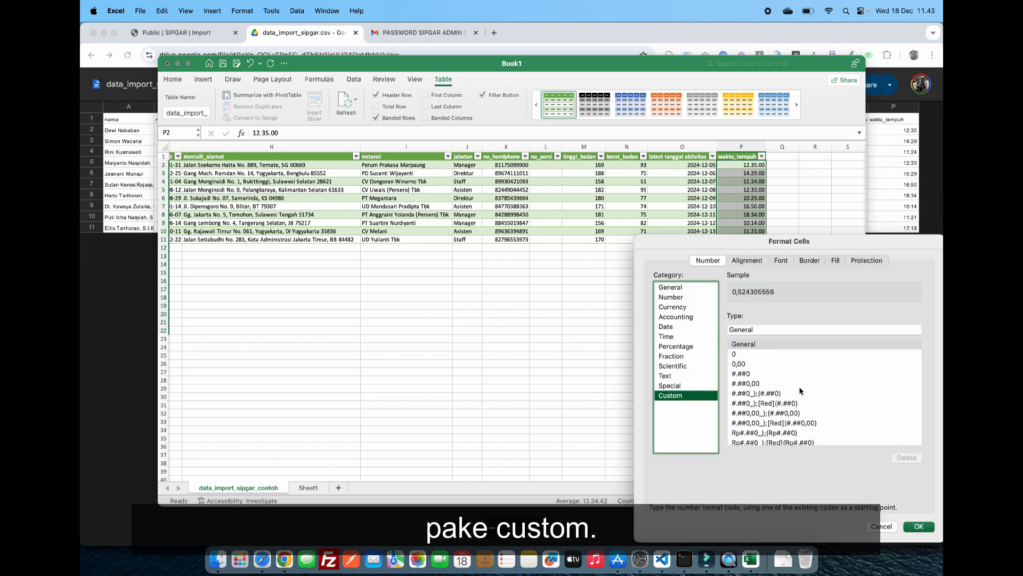
{"action": "left_click", "coordinate": [681, 338]}
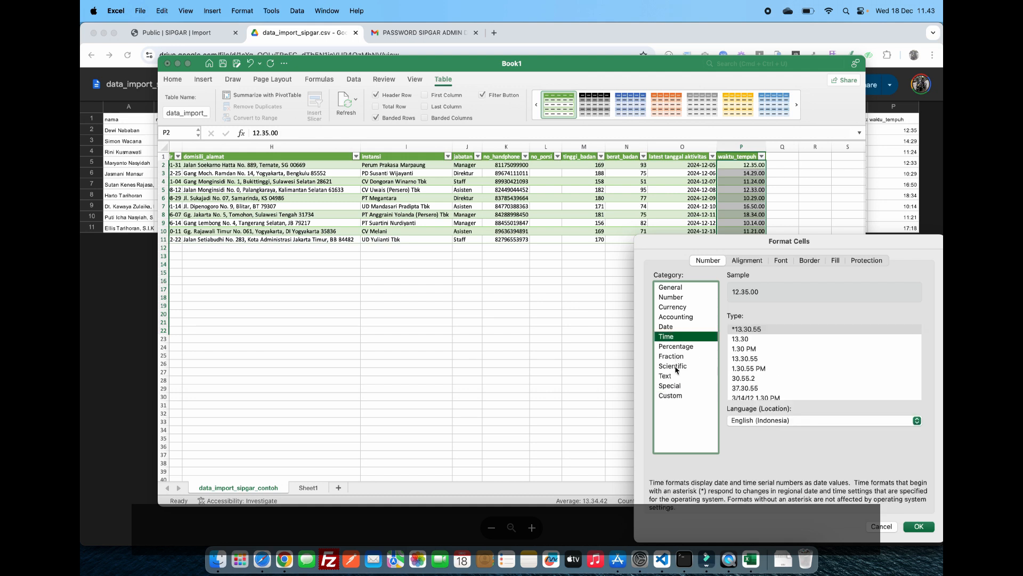
{"action": "left_click", "coordinate": [681, 395]}
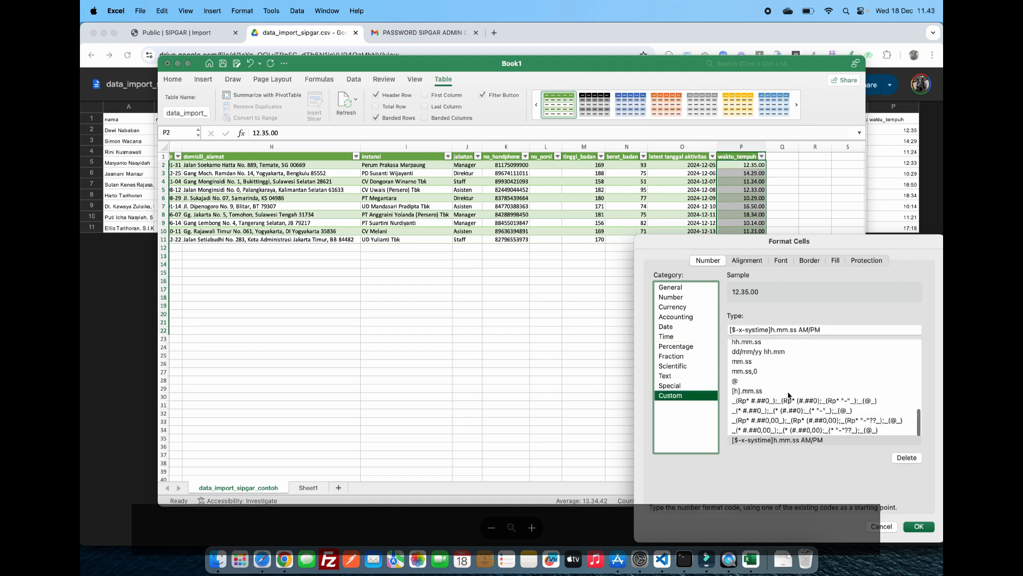
{"action": "scroll", "coordinate": [788, 395], "scroll_direction": "up", "scroll_amount": 2}
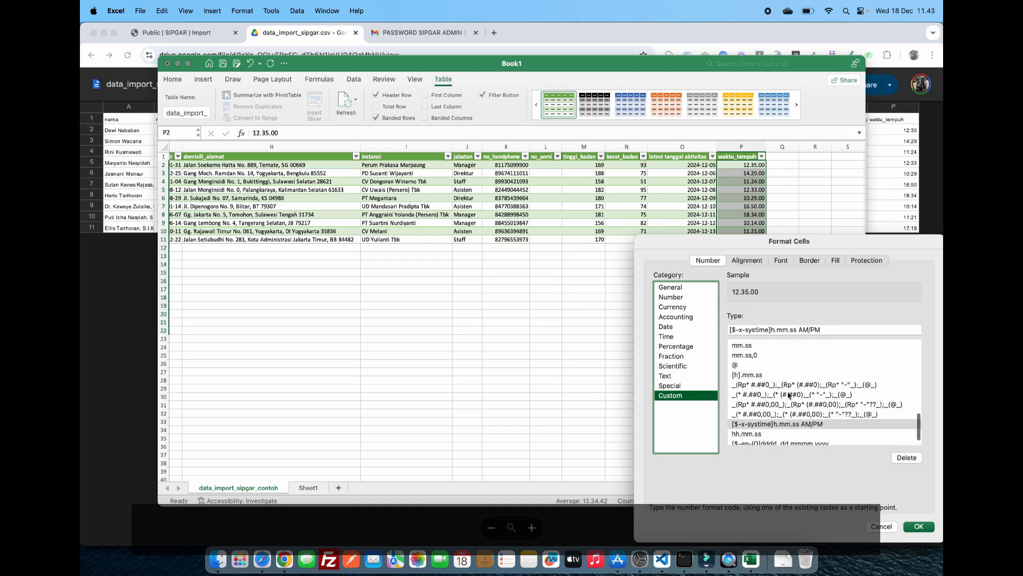
{"action": "left_click", "coordinate": [762, 368]}
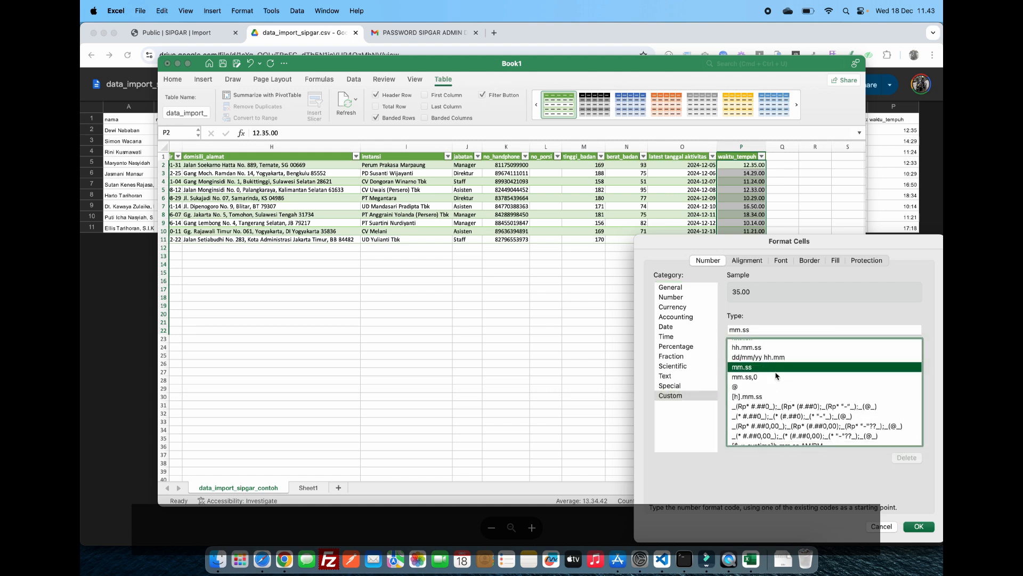
{"action": "left_click", "coordinate": [763, 348]}
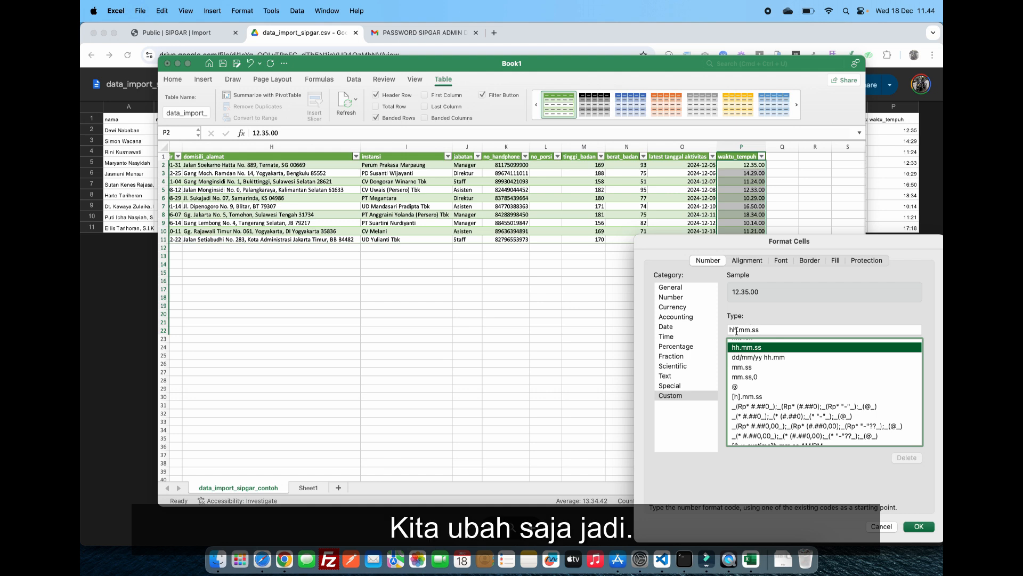
Step: Change the custom format code to hh:mm, apply it to the waktu_tempuh cells, and look back over the table to the nama column
{"action": "left_click_drag", "start_coordinate": [737, 331], "coordinate": [766, 330]}
{"action": "key", "text": "BackSpace"}
{"action": "key", "text": "BackSpace"}
{"action": "key", "text": "BackSpace"}
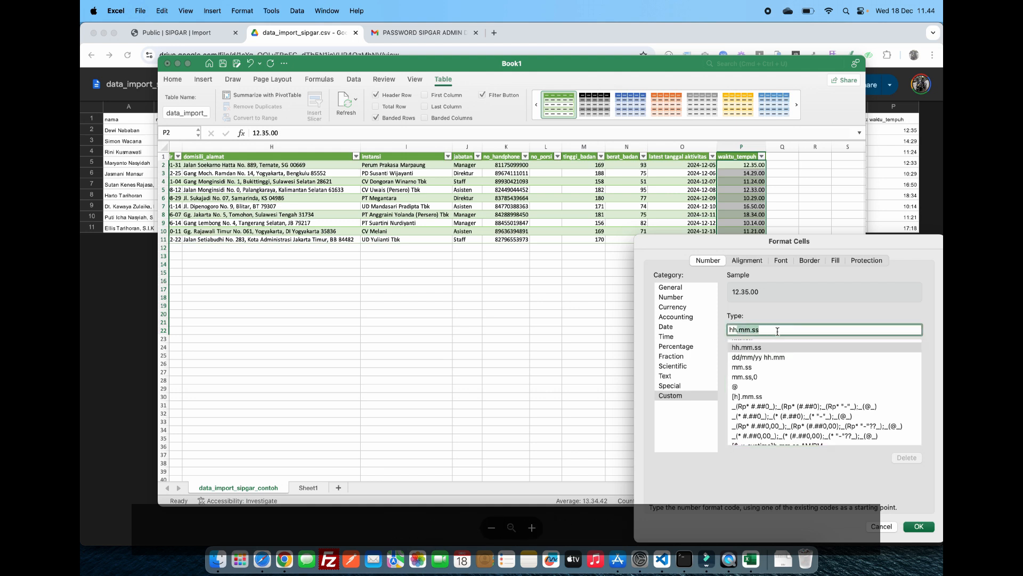
{"action": "type", "text": "hh:"}
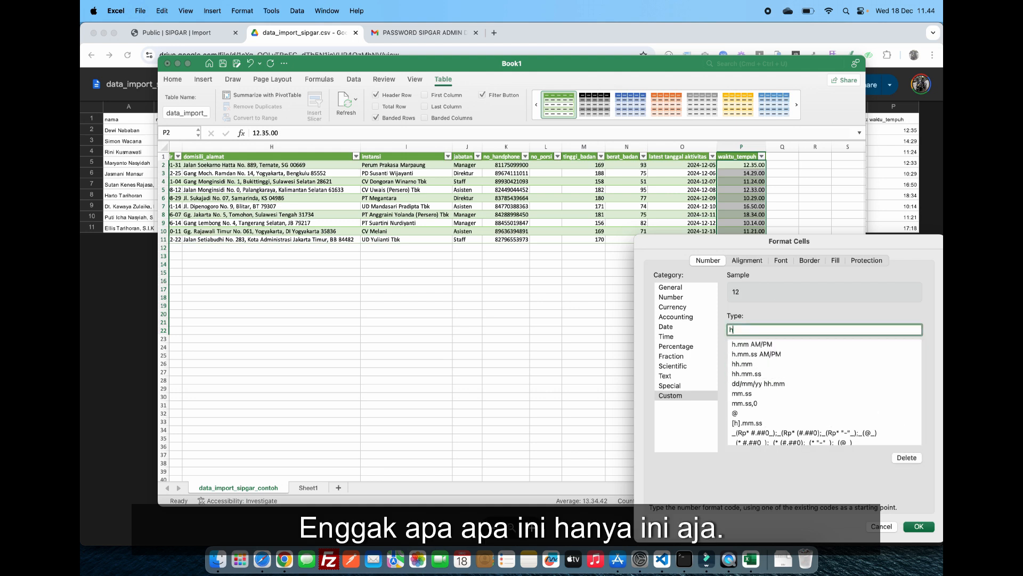
{"action": "type", "text": "mm"}
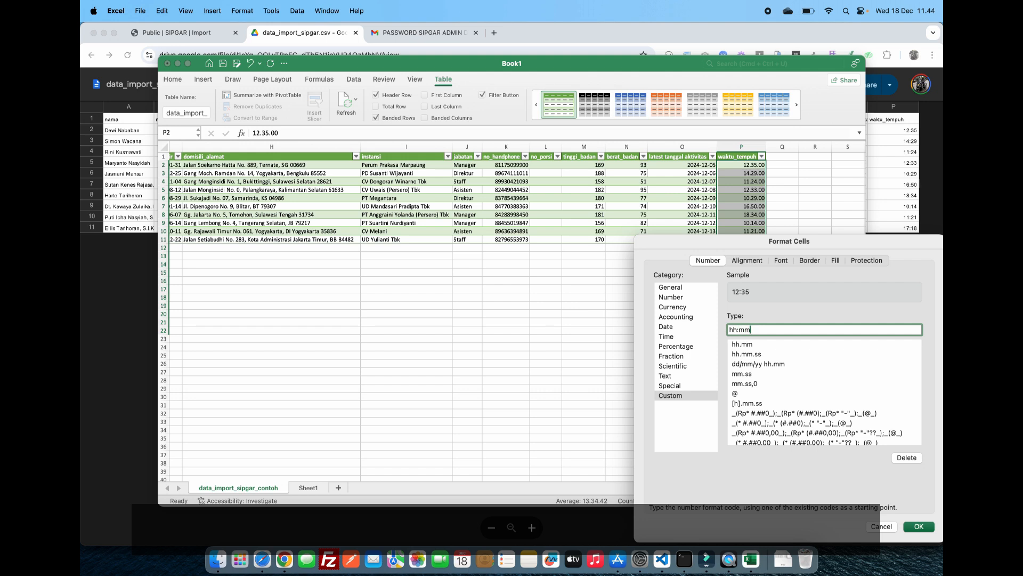
{"action": "left_click", "coordinate": [916, 529]}
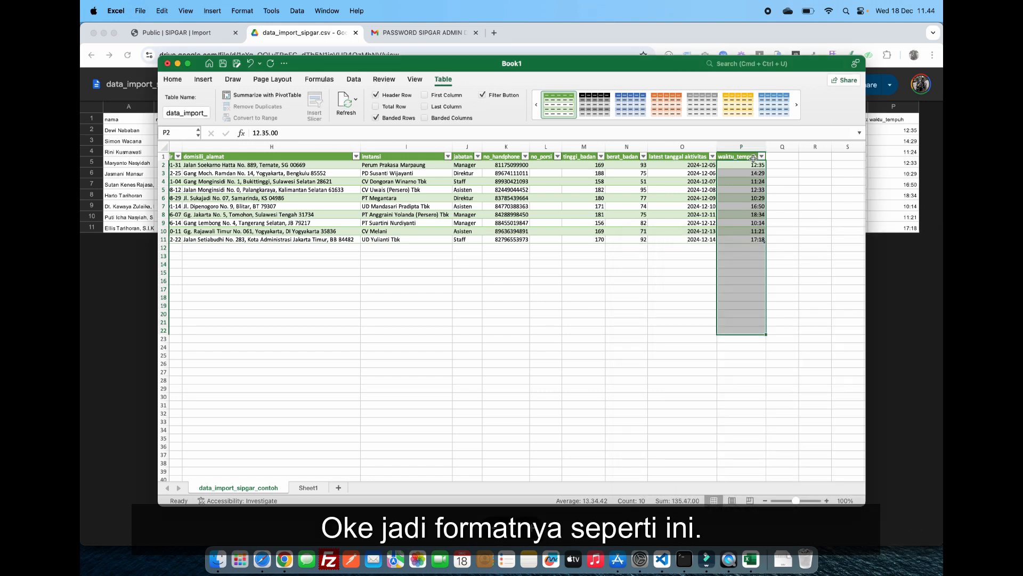
{"action": "left_click", "coordinate": [755, 167]}
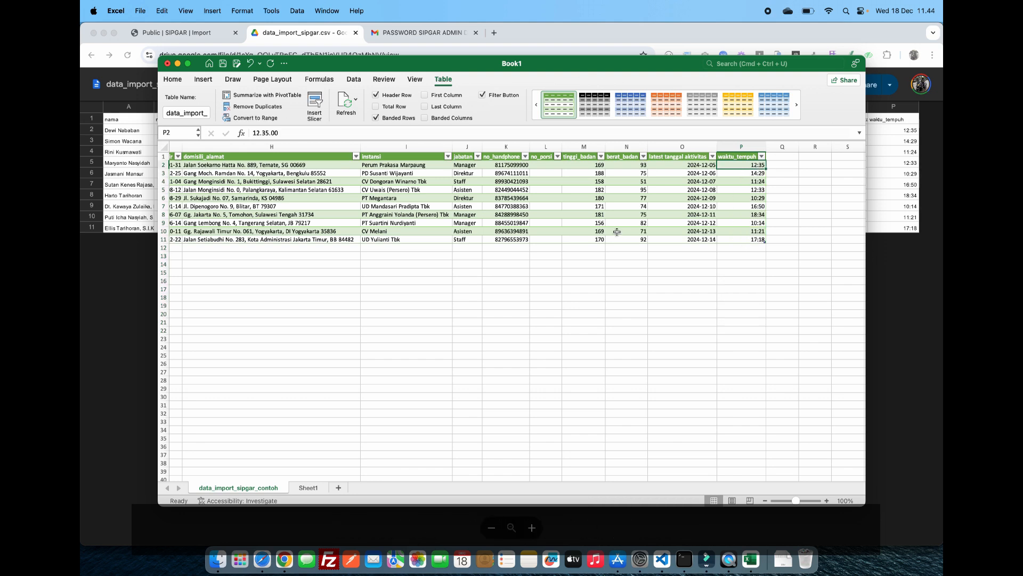
{"action": "scroll", "coordinate": [617, 231], "scroll_direction": "left", "scroll_amount": 10}
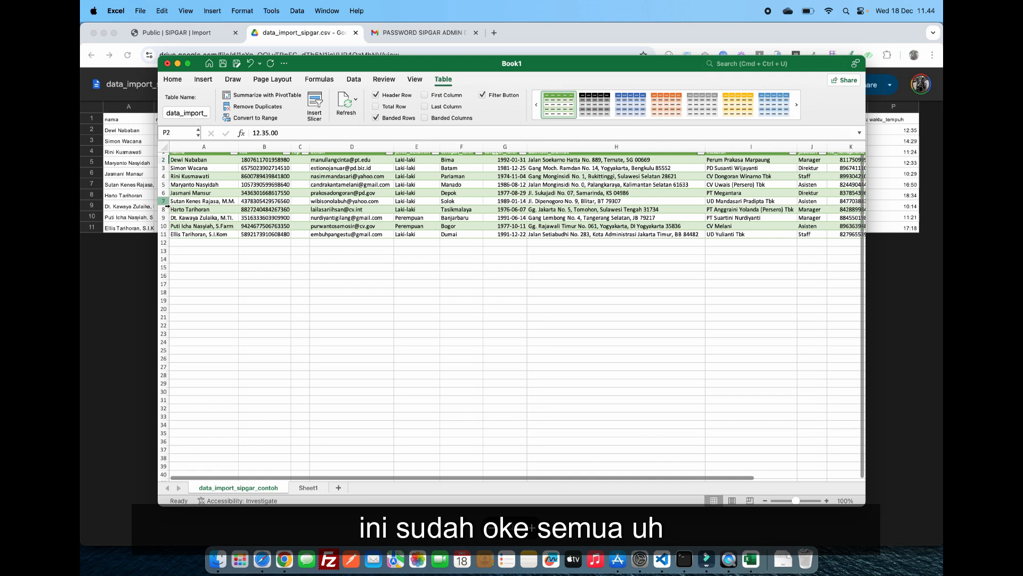
{"action": "scroll", "coordinate": [273, 261], "scroll_direction": "right", "scroll_amount": 1}
{"action": "scroll", "coordinate": [273, 260], "scroll_direction": "left", "scroll_amount": 1}
{"action": "scroll", "coordinate": [273, 260], "scroll_direction": "up", "scroll_amount": 1}
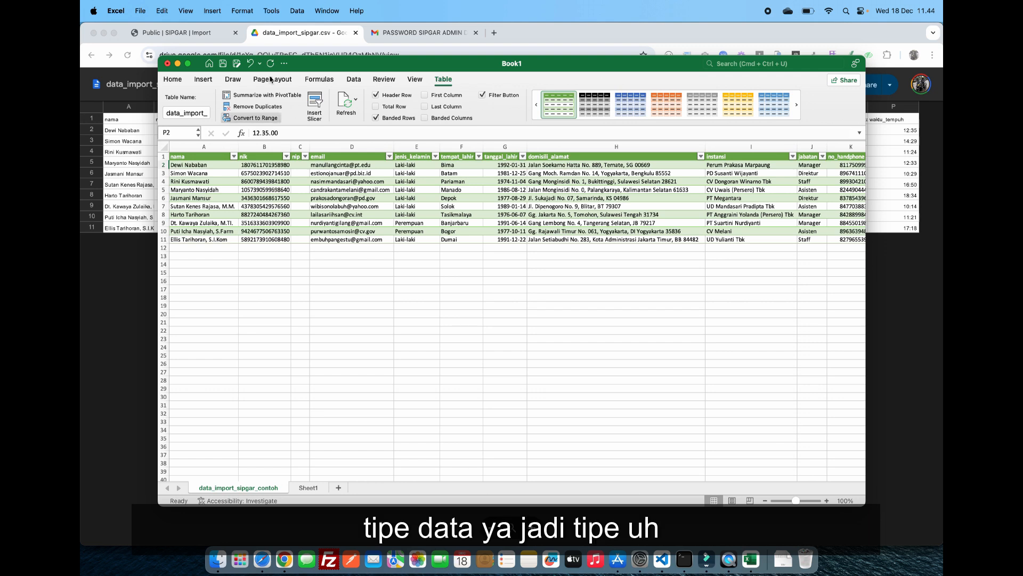
Step: Switch to the SIPGAR import page in Chrome and set Tipe Peserta to UMUM and Metoda Test Kebugaran to Rockport 1.6Km
{"action": "left_click", "coordinate": [198, 37]}
{"action": "left_click", "coordinate": [198, 33]}
{"action": "scroll", "coordinate": [439, 384], "scroll_direction": "down", "scroll_amount": 5}
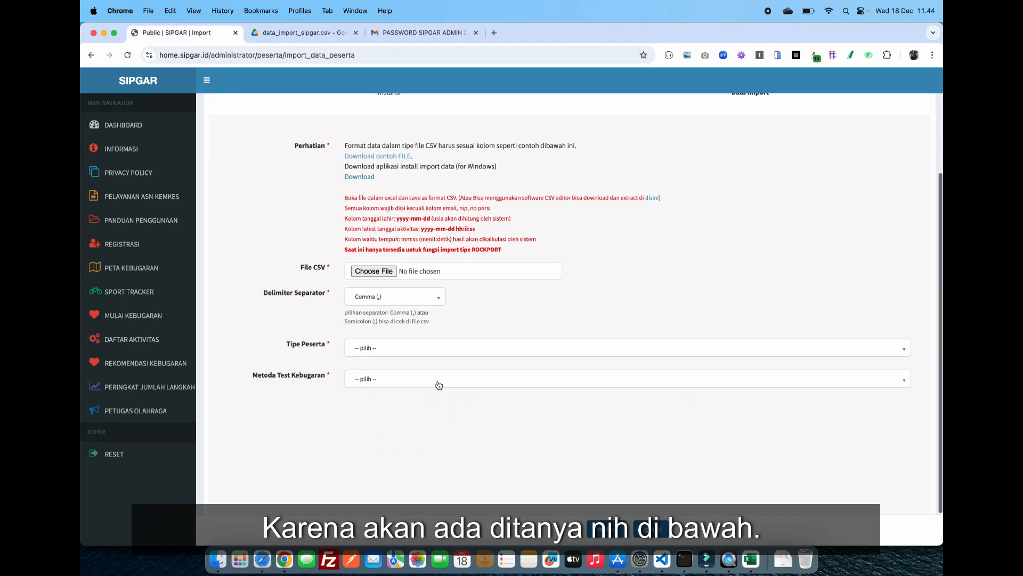
{"action": "left_click", "coordinate": [408, 348]}
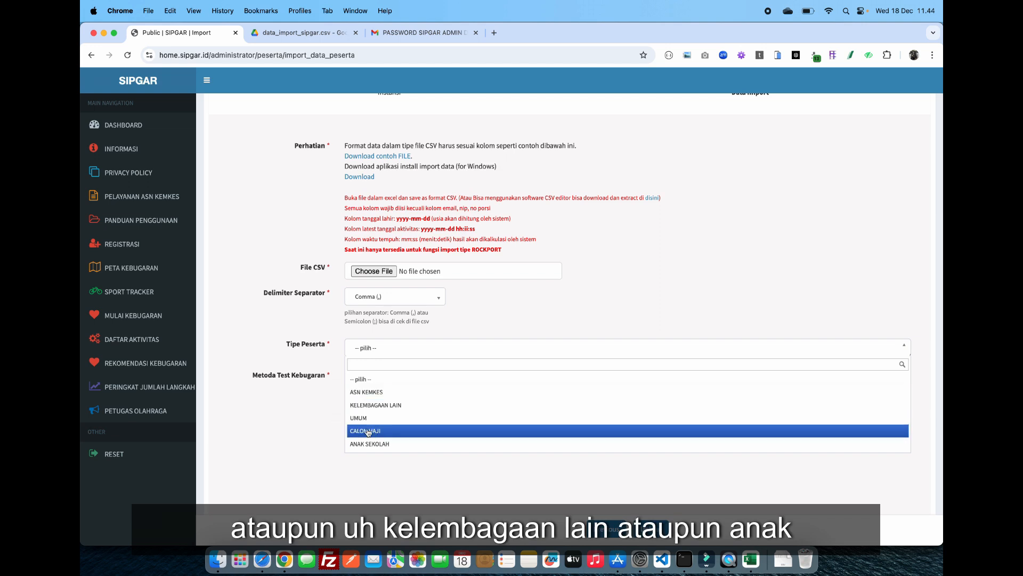
{"action": "left_click", "coordinate": [311, 407]}
{"action": "left_click", "coordinate": [408, 354]}
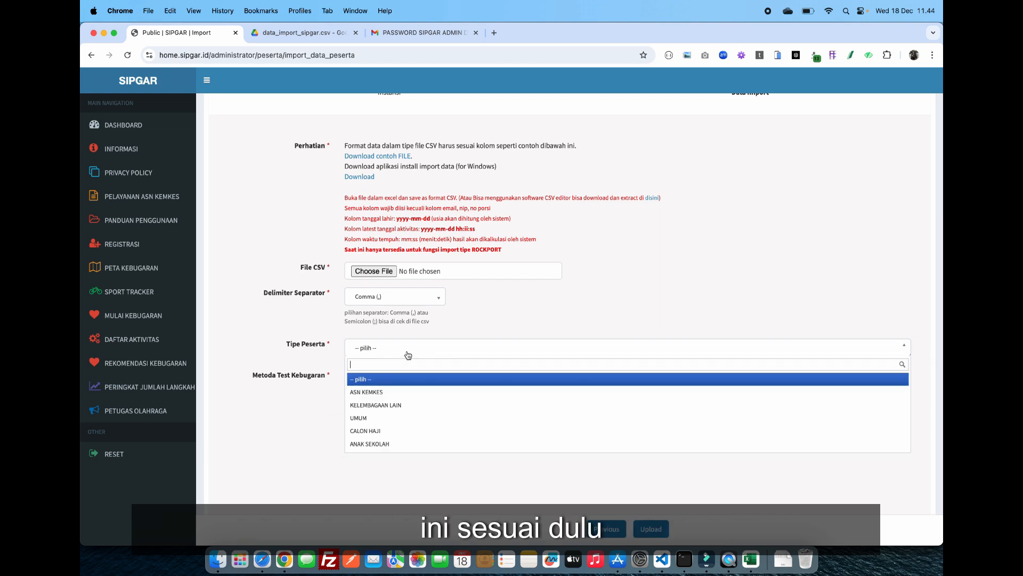
{"action": "left_click", "coordinate": [394, 418]}
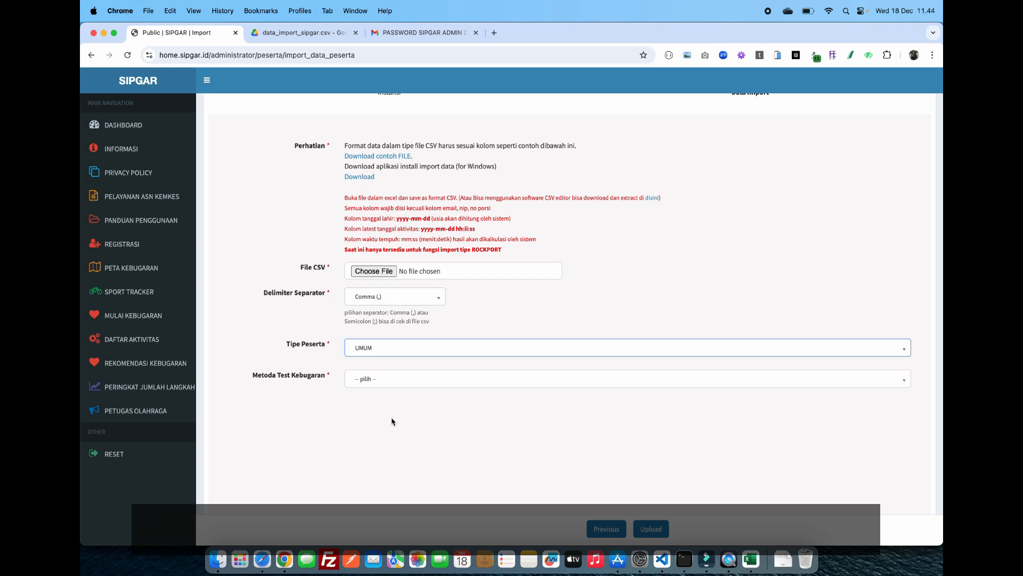
{"action": "left_click", "coordinate": [412, 382]}
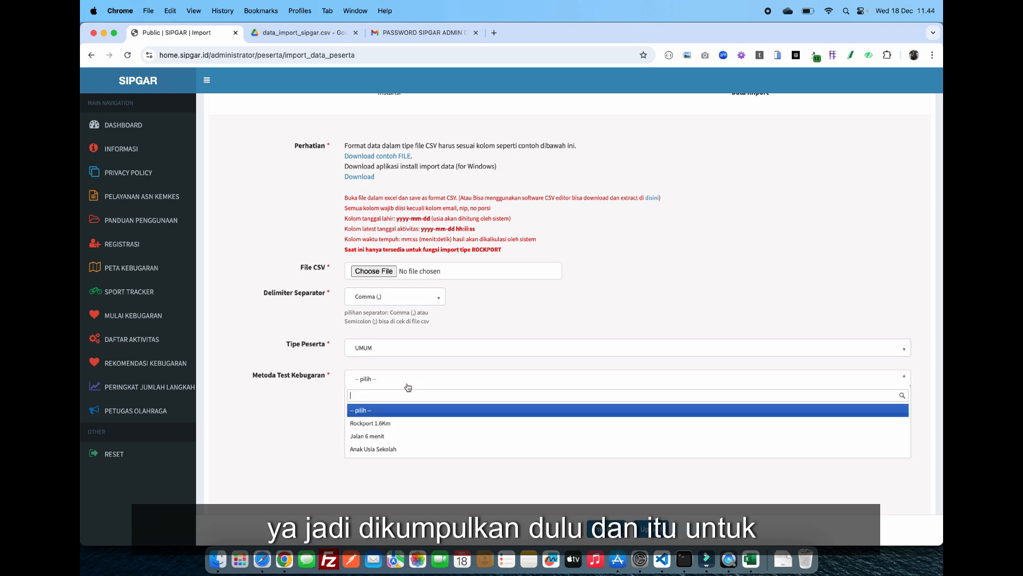
{"action": "left_click", "coordinate": [386, 424]}
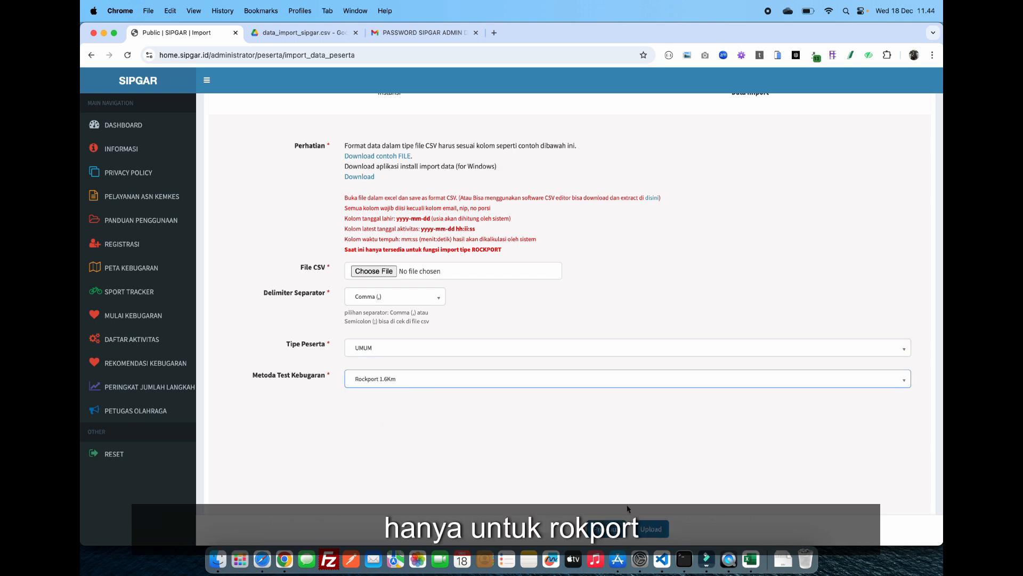
Step: Return to Excel and save the active sheet in Downloads as sipgar_umum_rockport in CSV UTF-8 (Comma delimited) format
{"action": "left_click", "coordinate": [751, 560]}
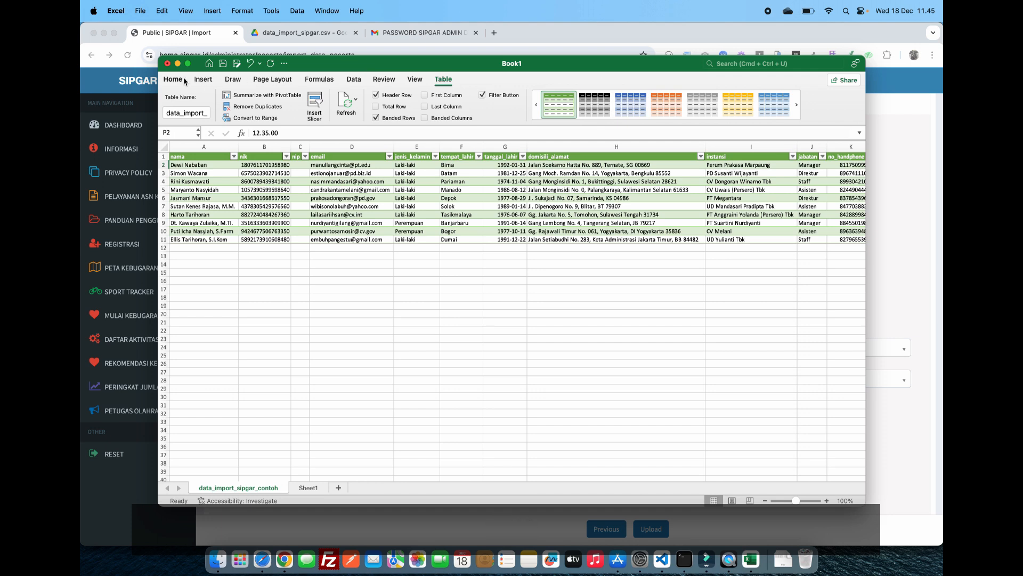
{"action": "left_click", "coordinate": [142, 10]}
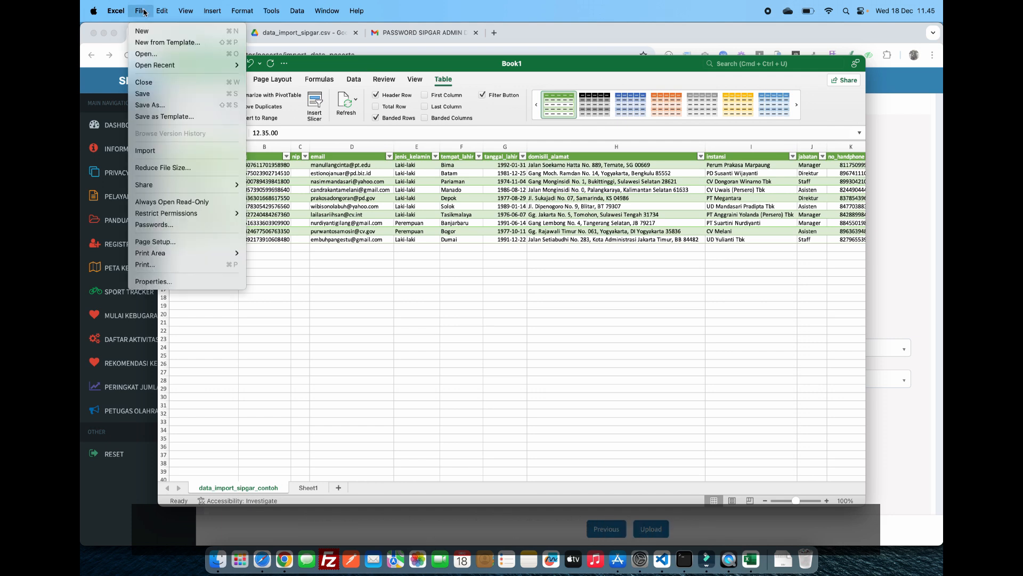
{"action": "left_click", "coordinate": [166, 107]}
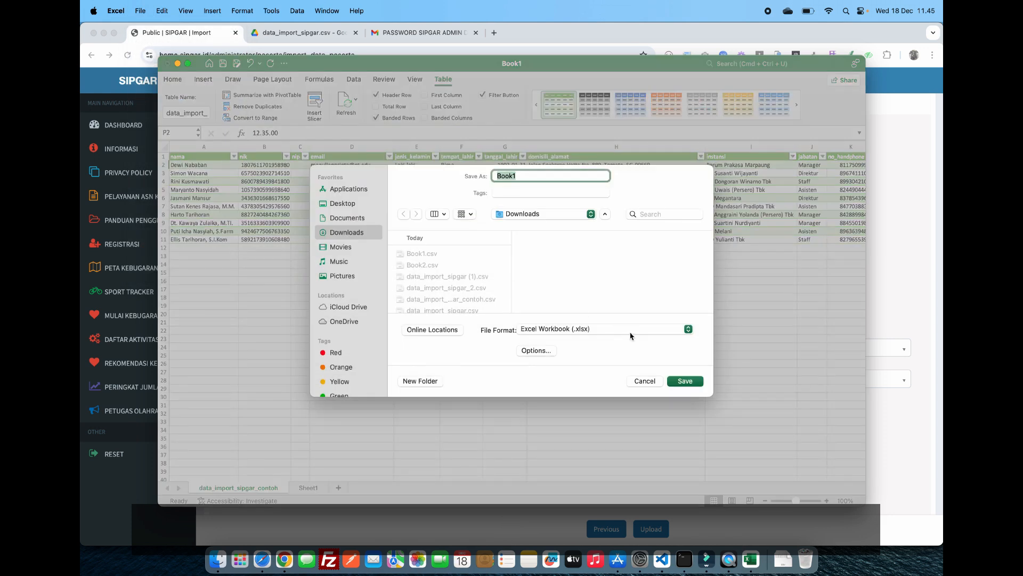
{"action": "left_click", "coordinate": [614, 330]}
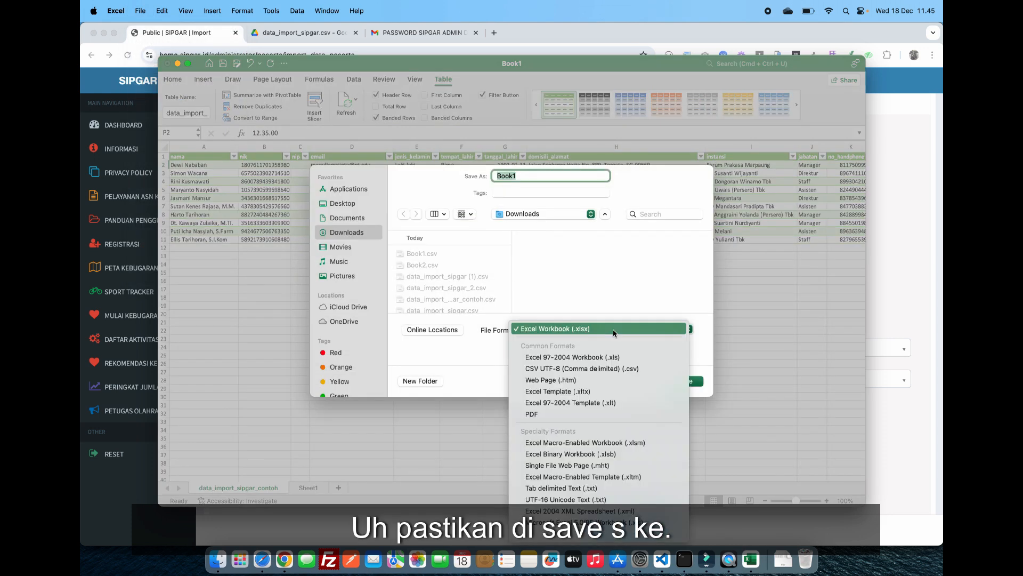
{"action": "left_click", "coordinate": [602, 367]}
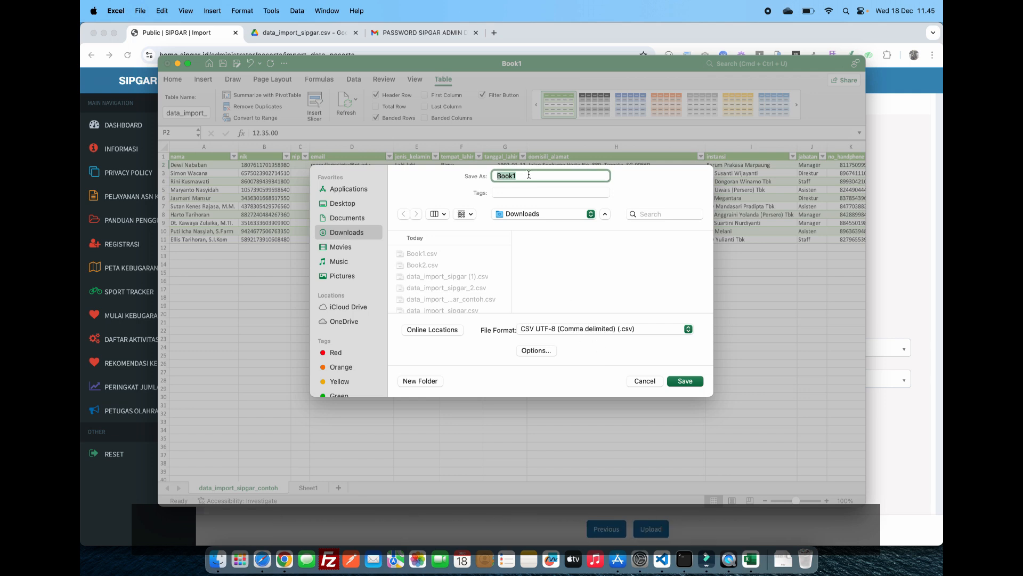
{"action": "type", "text": "sipgar_"}
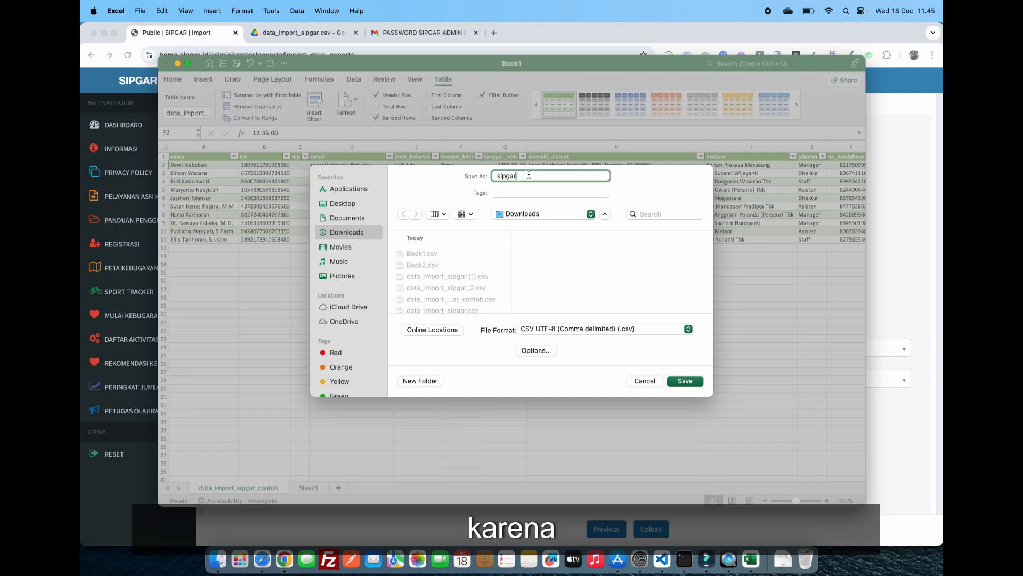
{"action": "type", "text": "u"}
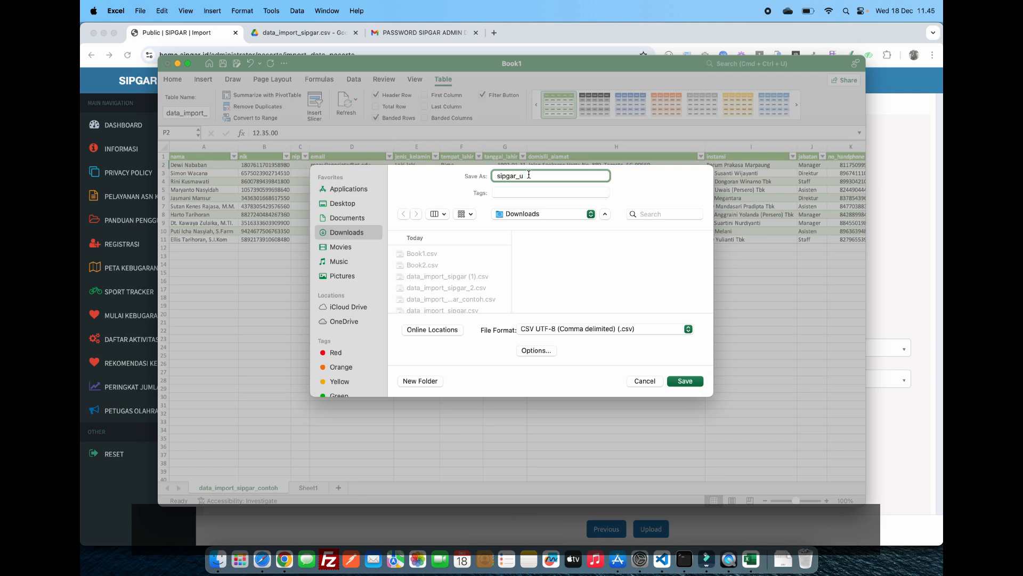
{"action": "type", "text": "mum_ro"}
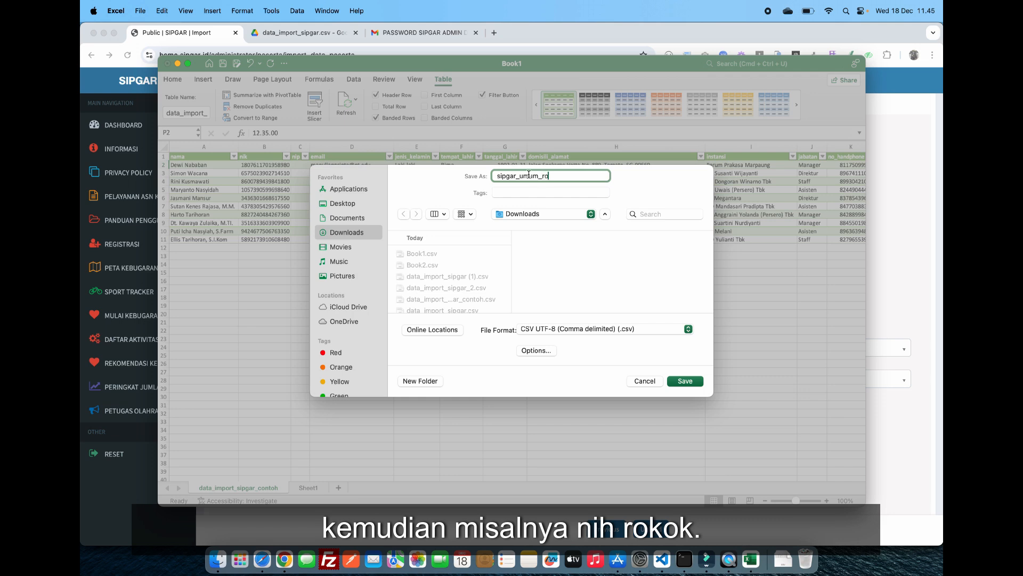
{"action": "type", "text": "ckport"}
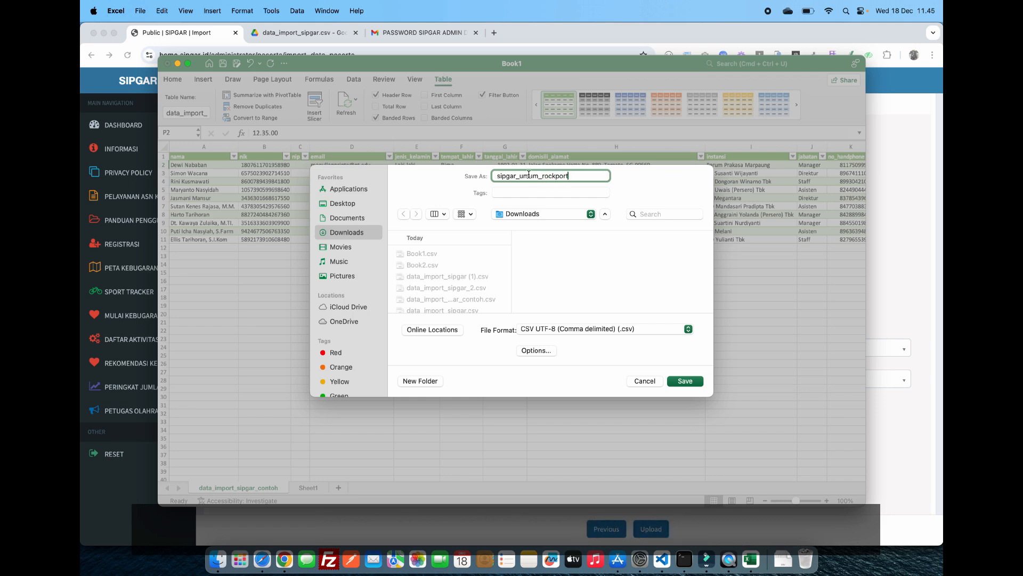
{"action": "left_click", "coordinate": [680, 385]}
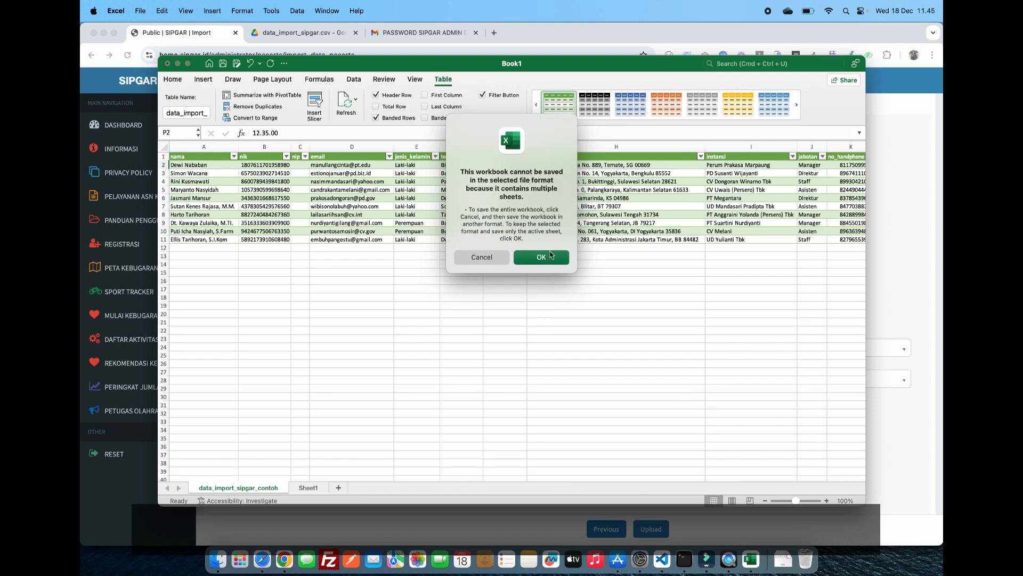
{"action": "left_click", "coordinate": [542, 258]}
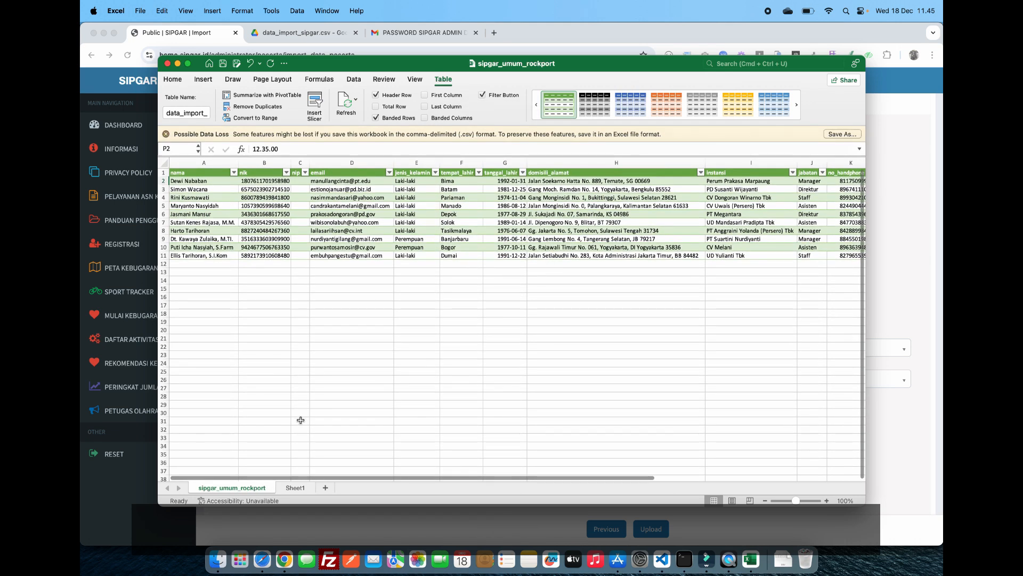
Step: Open sipgar_umum_rockport.csv from the Downloads folder in TextEdit to check which separator it uses
{"action": "left_click", "coordinate": [218, 559]}
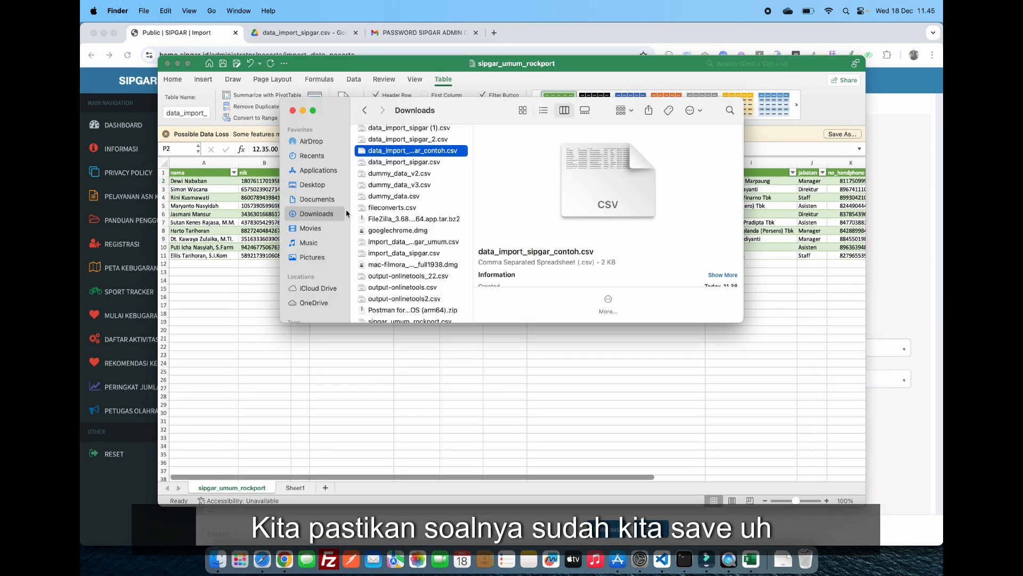
{"action": "scroll", "coordinate": [442, 205], "scroll_direction": "down", "scroll_amount": 3}
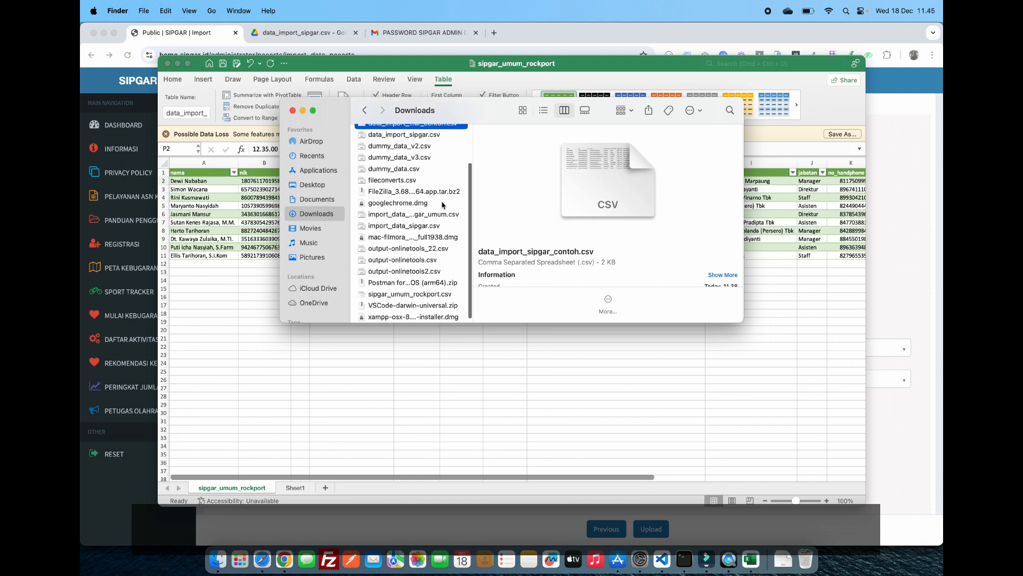
{"action": "scroll", "coordinate": [444, 215], "scroll_direction": "down", "scroll_amount": 1}
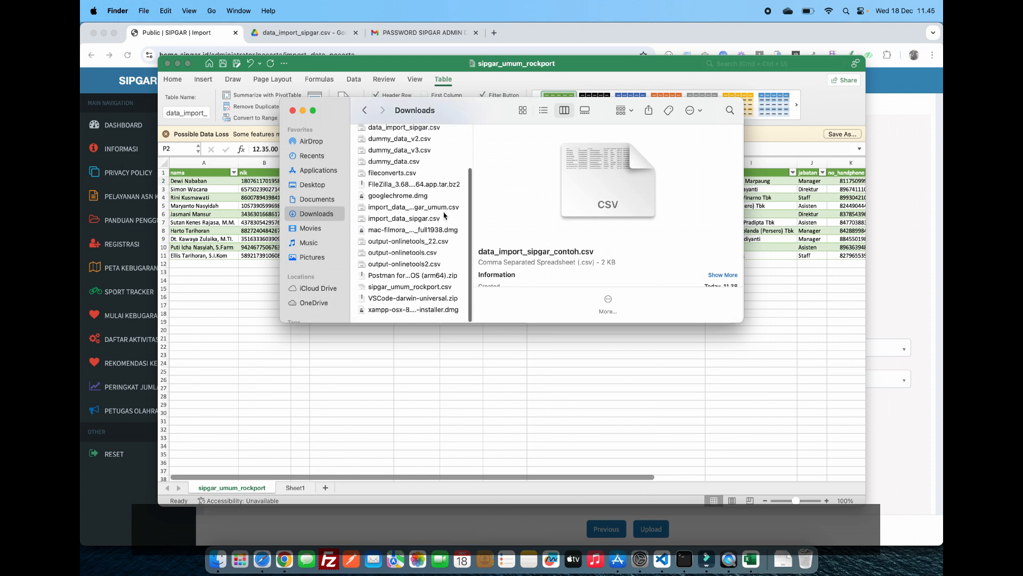
{"action": "left_click", "coordinate": [421, 291]}
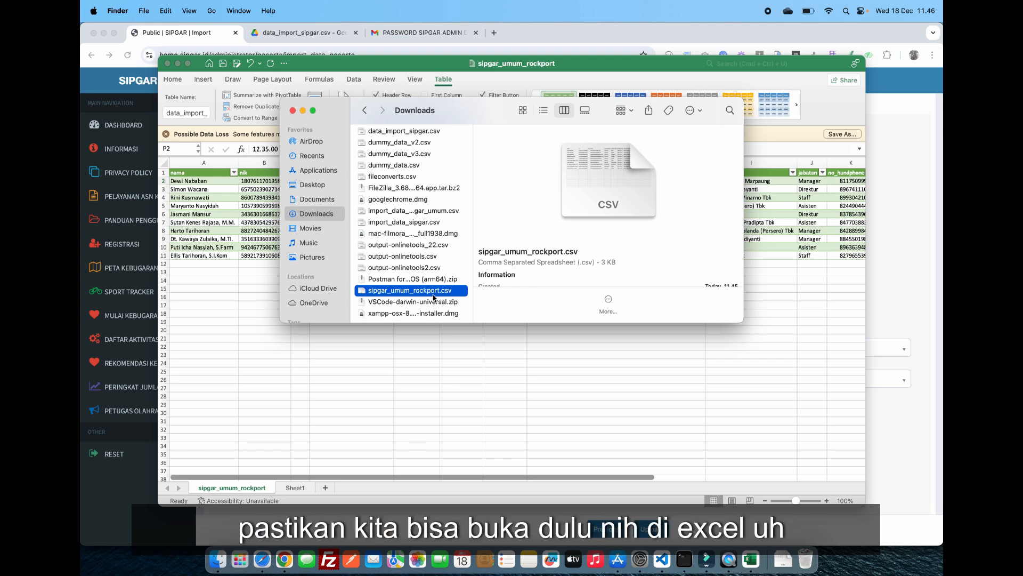
{"action": "right_click", "coordinate": [434, 295]}
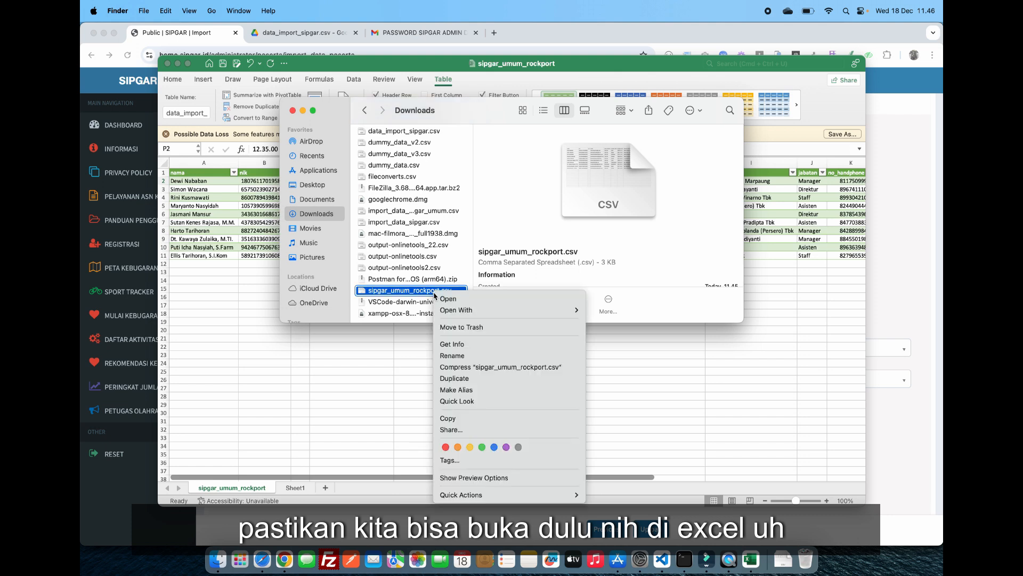
{"action": "mouse_move", "coordinate": [533, 310]}
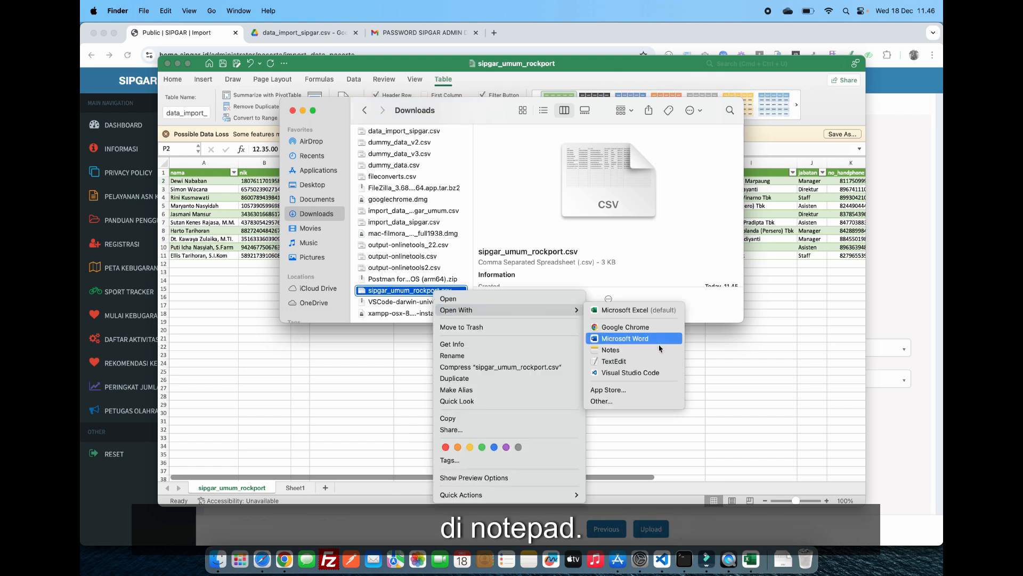
{"action": "left_click", "coordinate": [657, 361]}
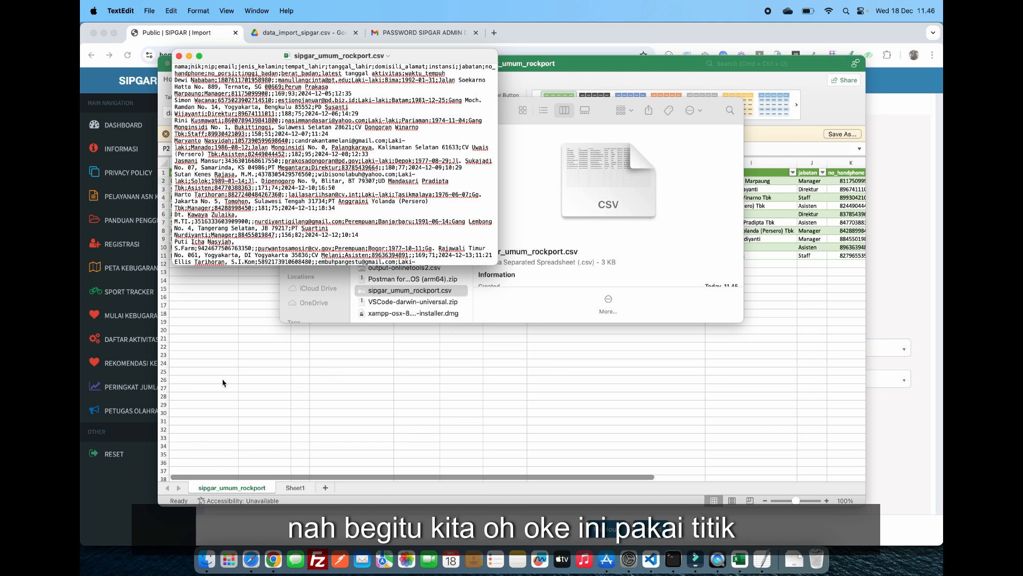
Step: Return to the SIPGAR import page in Chrome and set Delimiter Separator to Semicolon (;)
{"action": "left_click", "coordinate": [134, 471]}
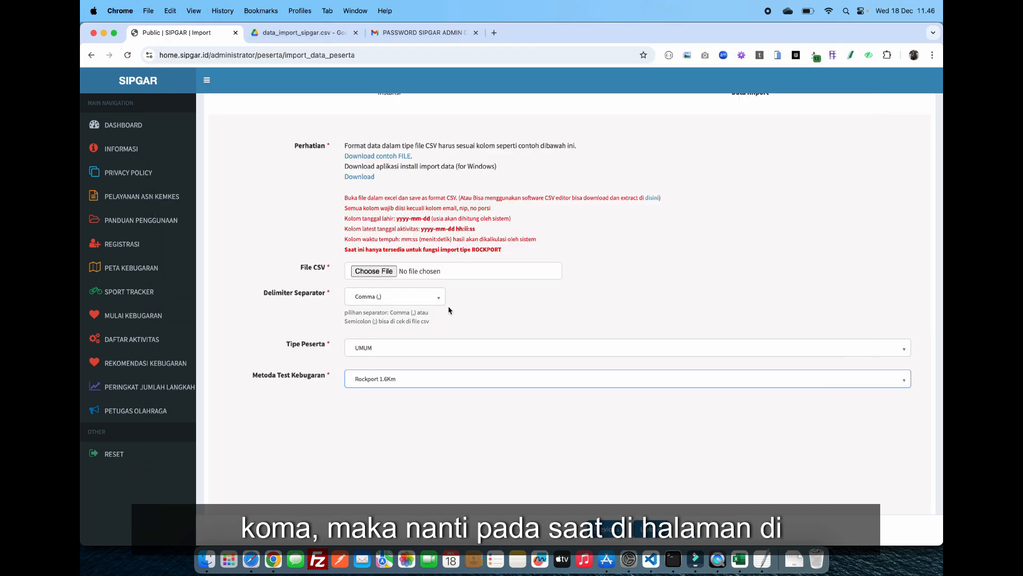
{"action": "left_click", "coordinate": [392, 300]}
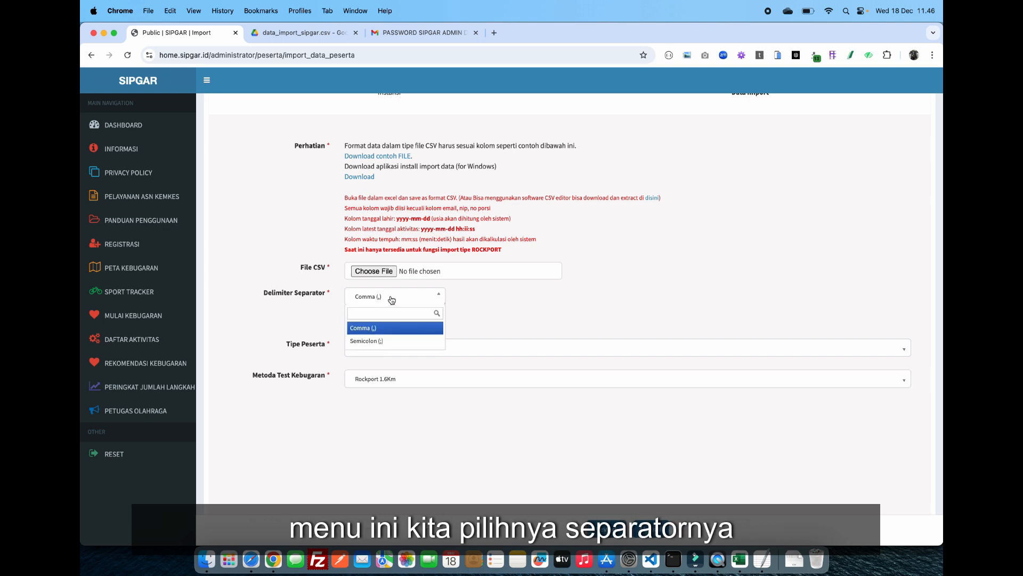
{"action": "left_click", "coordinate": [384, 341]}
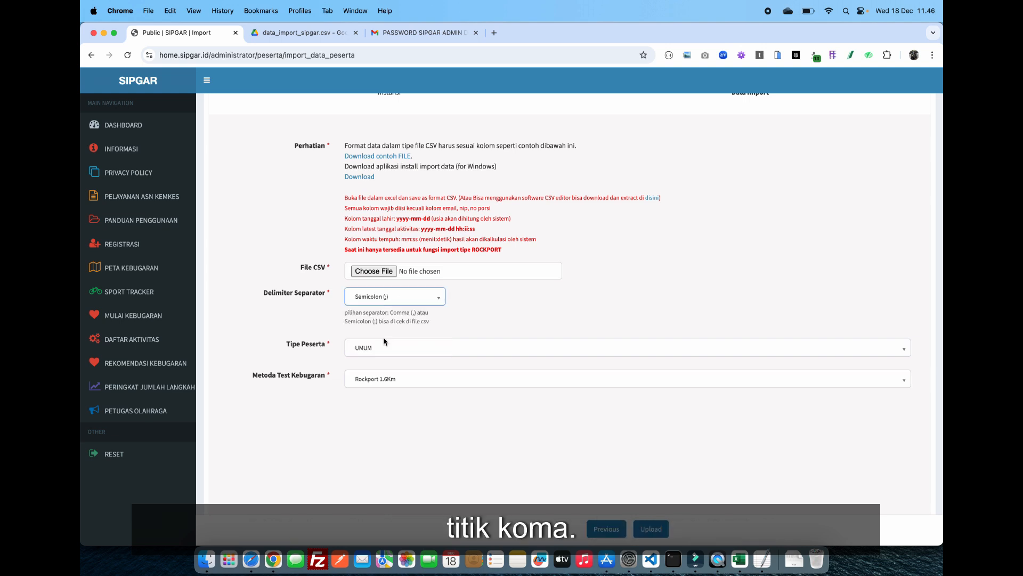
Step: Choose sipgar_umum_rockport.csv from Downloads as the File CSV and upload it
{"action": "left_click", "coordinate": [374, 273]}
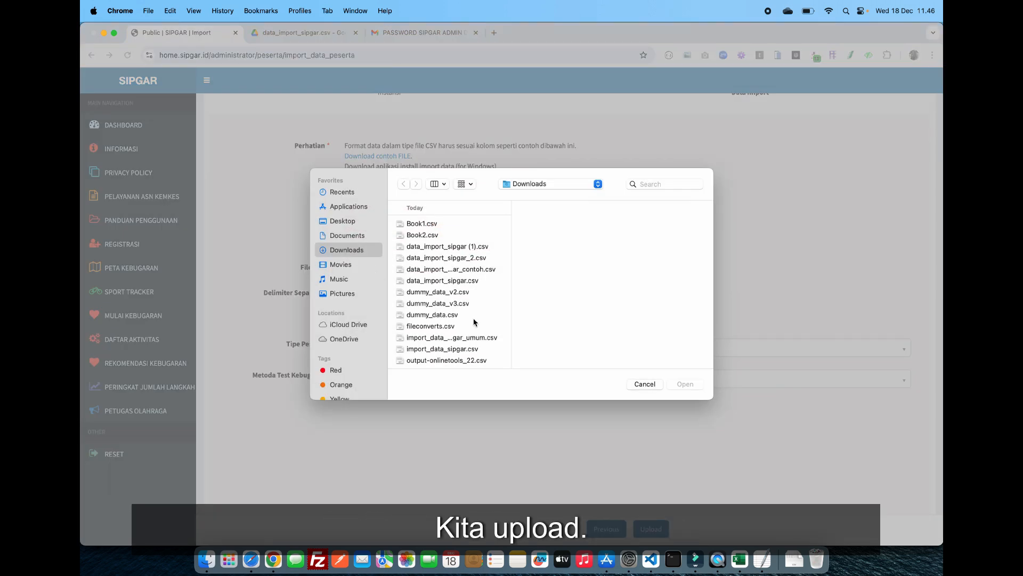
{"action": "scroll", "coordinate": [474, 323], "scroll_direction": "down", "scroll_amount": 5}
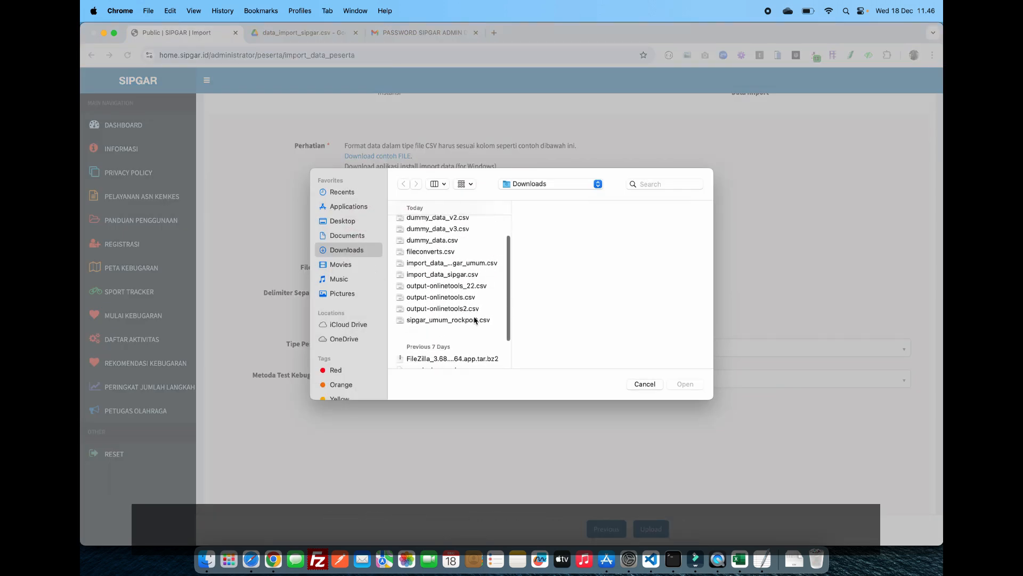
{"action": "left_click", "coordinate": [476, 321]}
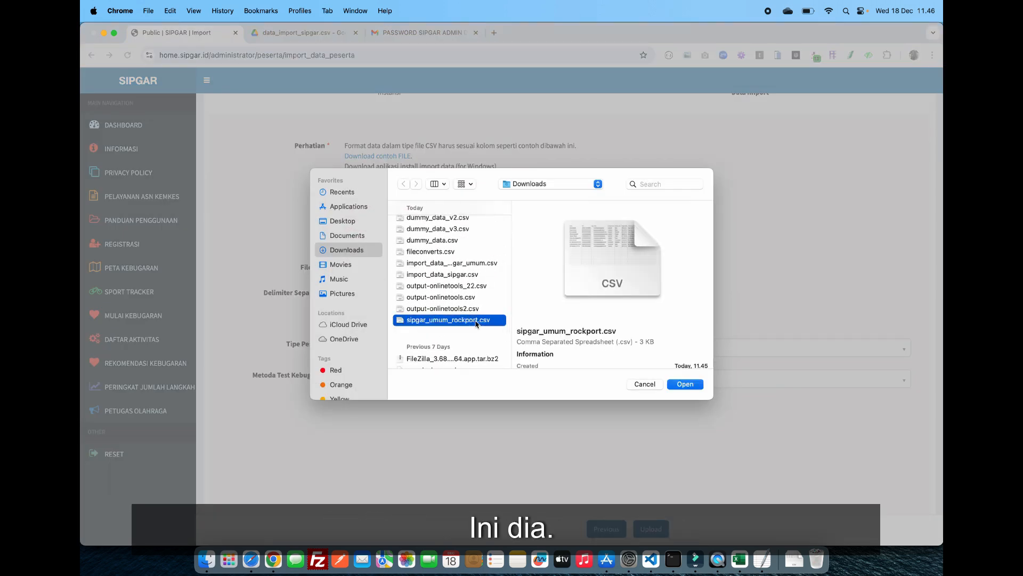
{"action": "left_click", "coordinate": [686, 385]}
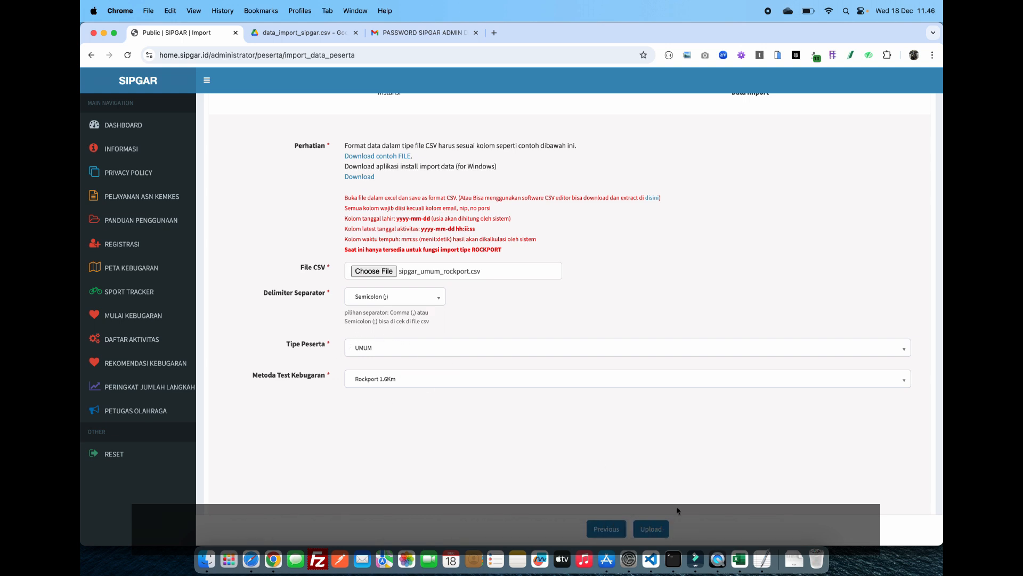
{"action": "left_click", "coordinate": [651, 529]}
Step: Examine the upload results table, comparing the accepted participant rows with the rows marked as errors
{"action": "scroll", "coordinate": [645, 509], "scroll_direction": "down", "scroll_amount": 15}
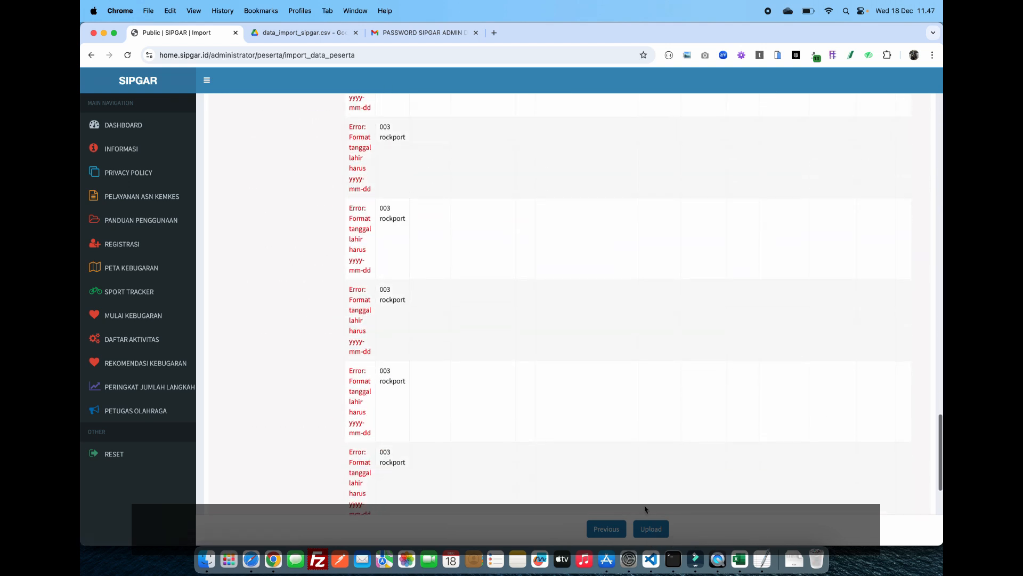
{"action": "scroll", "coordinate": [644, 315], "scroll_direction": "up", "scroll_amount": 10}
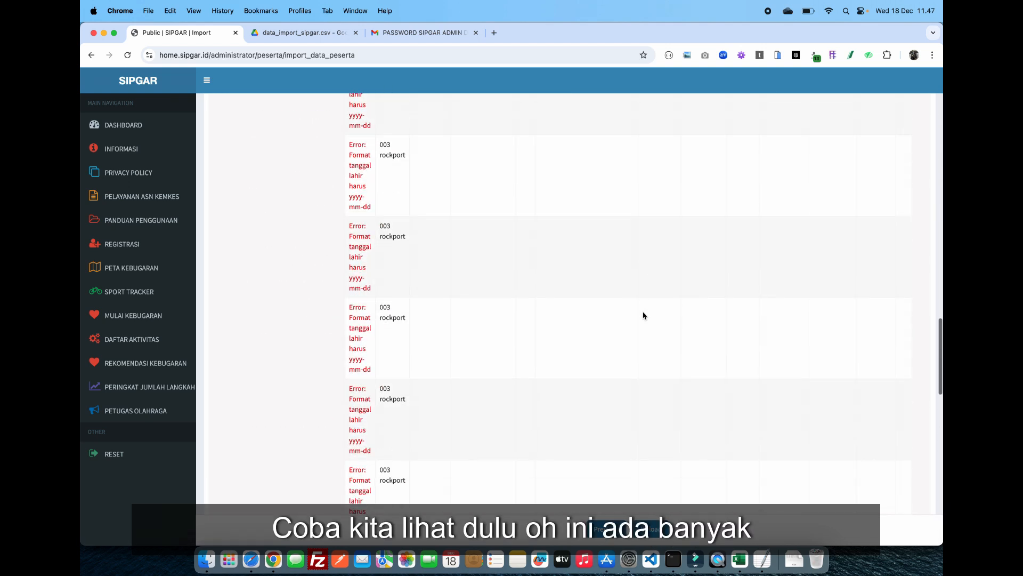
{"action": "scroll", "coordinate": [643, 315], "scroll_direction": "up", "scroll_amount": 5}
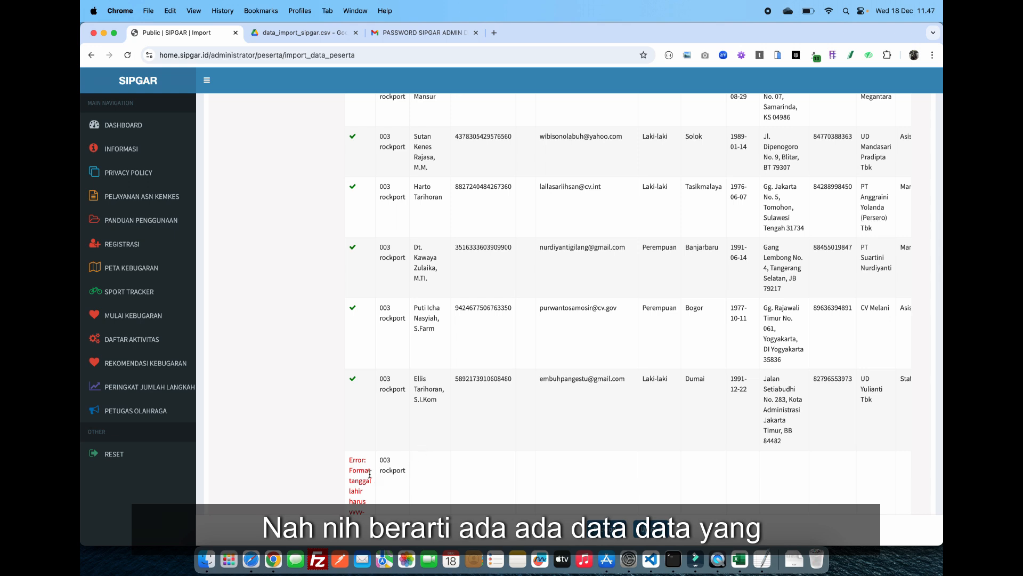
{"action": "scroll", "coordinate": [398, 395], "scroll_direction": "down", "scroll_amount": 10}
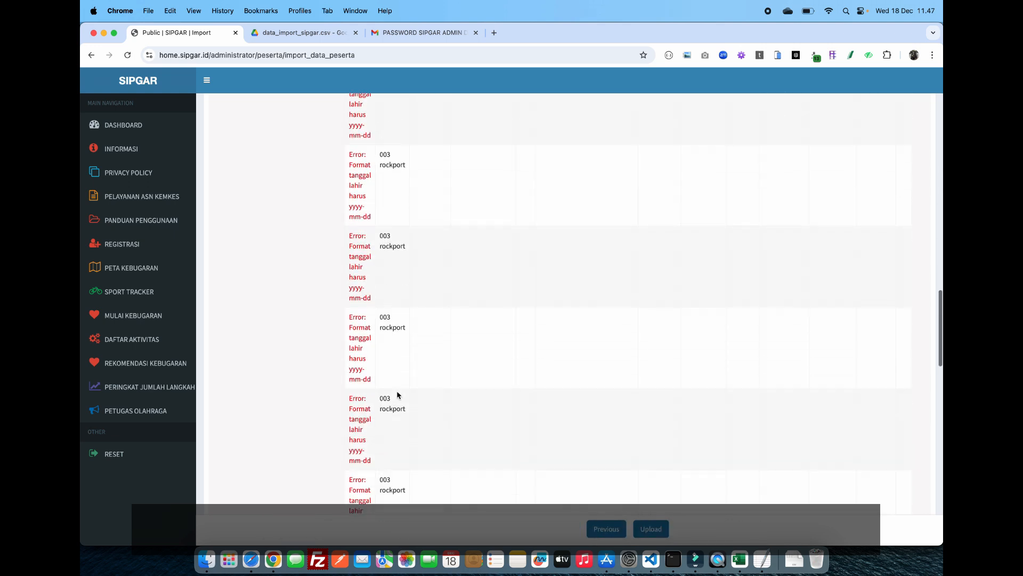
{"action": "scroll", "coordinate": [397, 395], "scroll_direction": "down", "scroll_amount": 10}
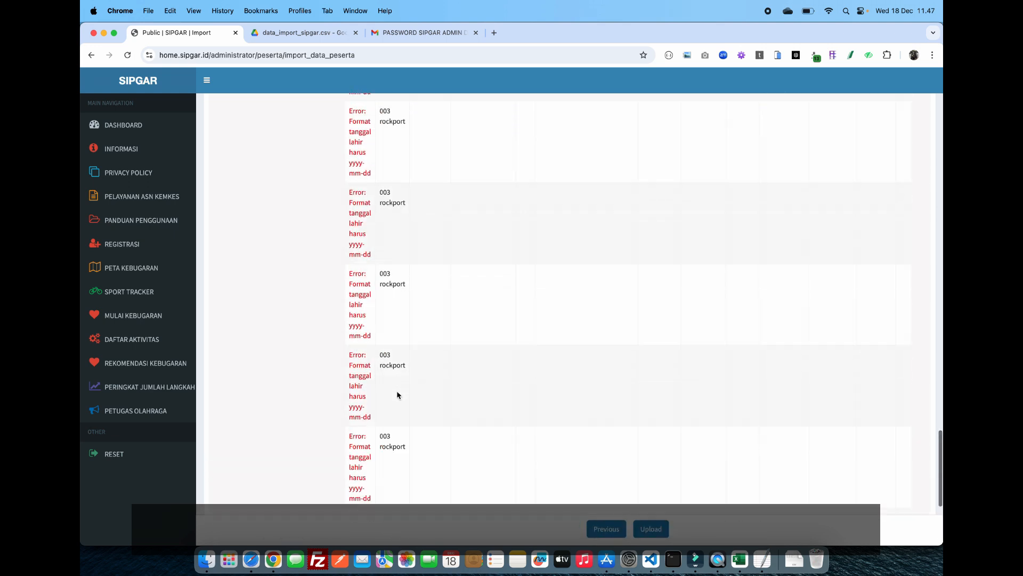
{"action": "scroll", "coordinate": [397, 394], "scroll_direction": "up", "scroll_amount": 15}
{"action": "scroll", "coordinate": [397, 395], "scroll_direction": "down", "scroll_amount": 5}
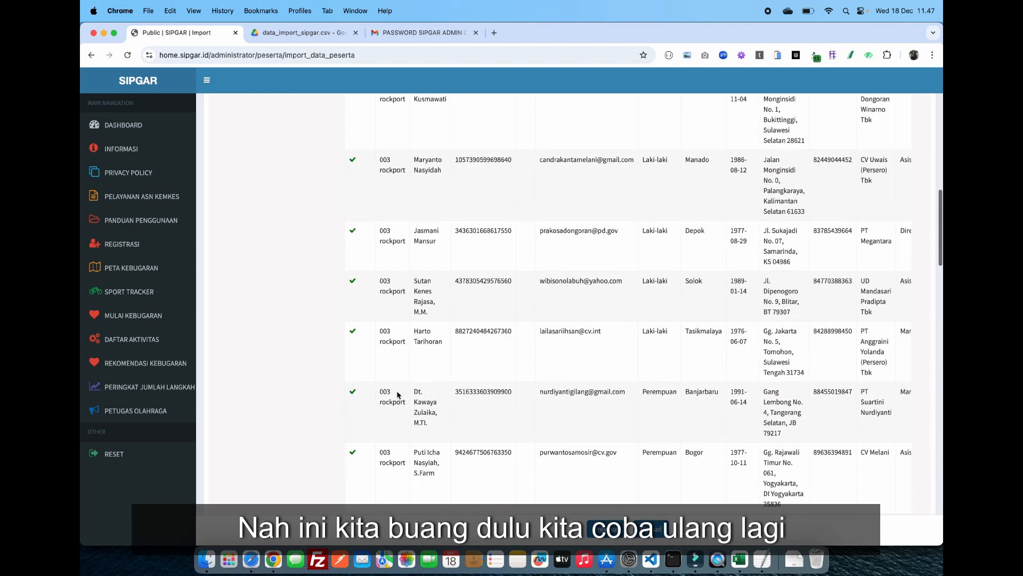
Step: Switch to Excel and check the blank area below the participant table by selecting A12:I34
{"action": "left_click", "coordinate": [739, 563]}
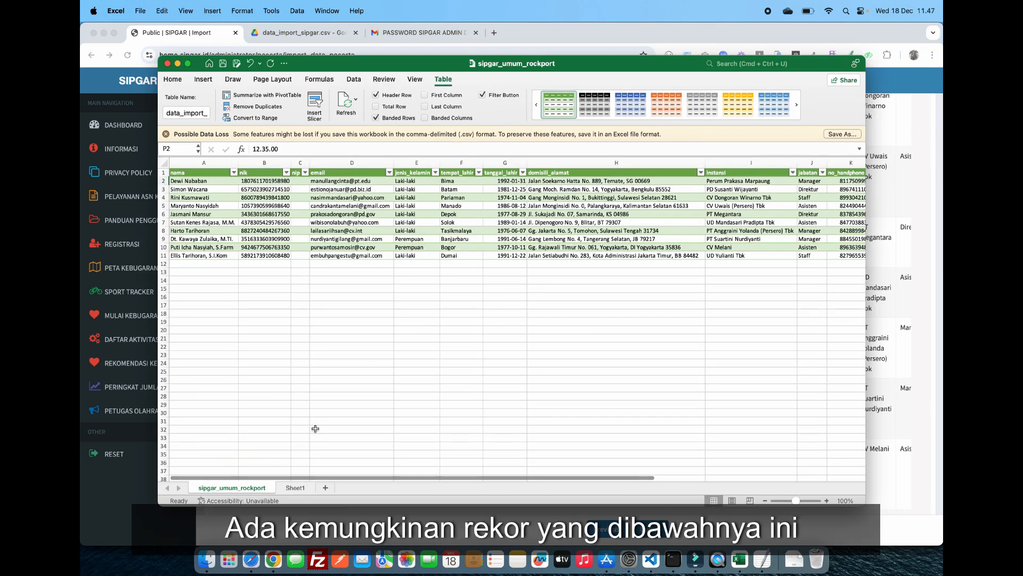
{"action": "left_click_drag", "start_coordinate": [180, 264], "coordinate": [789, 446]}
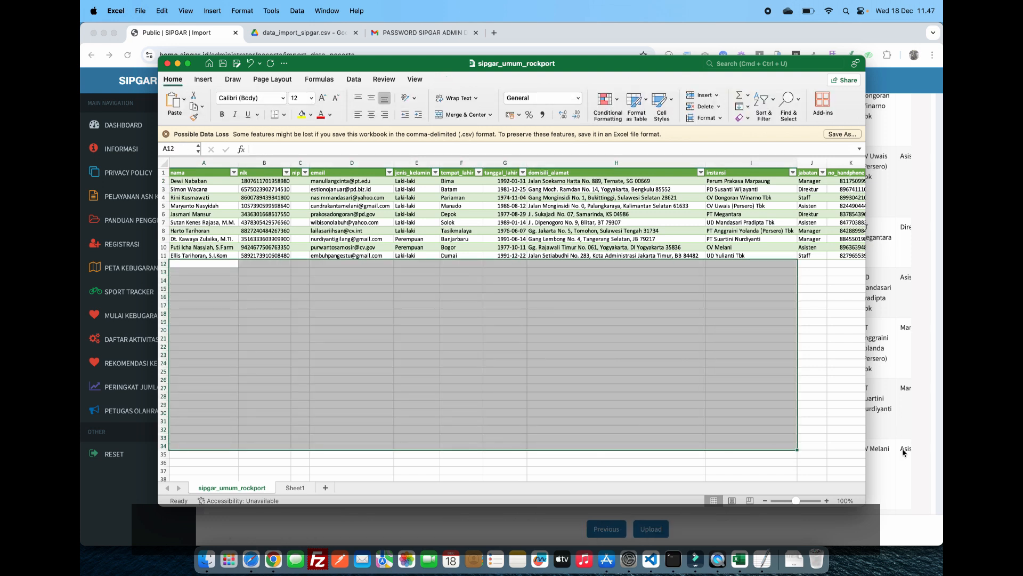
{"action": "left_click", "coordinate": [149, 518]}
Step: Reopen sipgar_umum_rockport.csv from Downloads in TextEdit and inspect the lines after the last participant record
{"action": "left_click", "coordinate": [200, 557]}
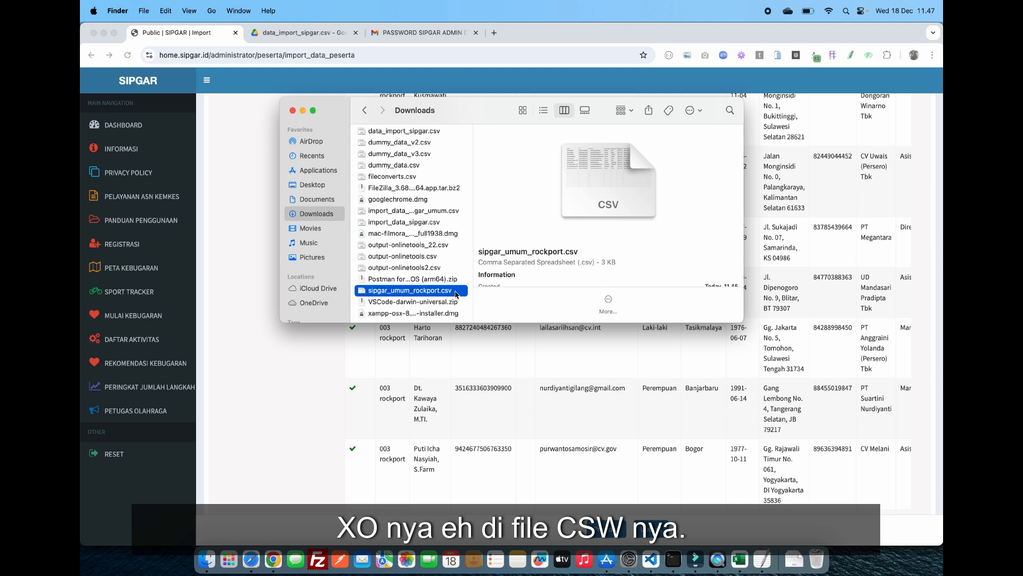
{"action": "right_click", "coordinate": [456, 294]}
{"action": "mouse_move", "coordinate": [586, 309]}
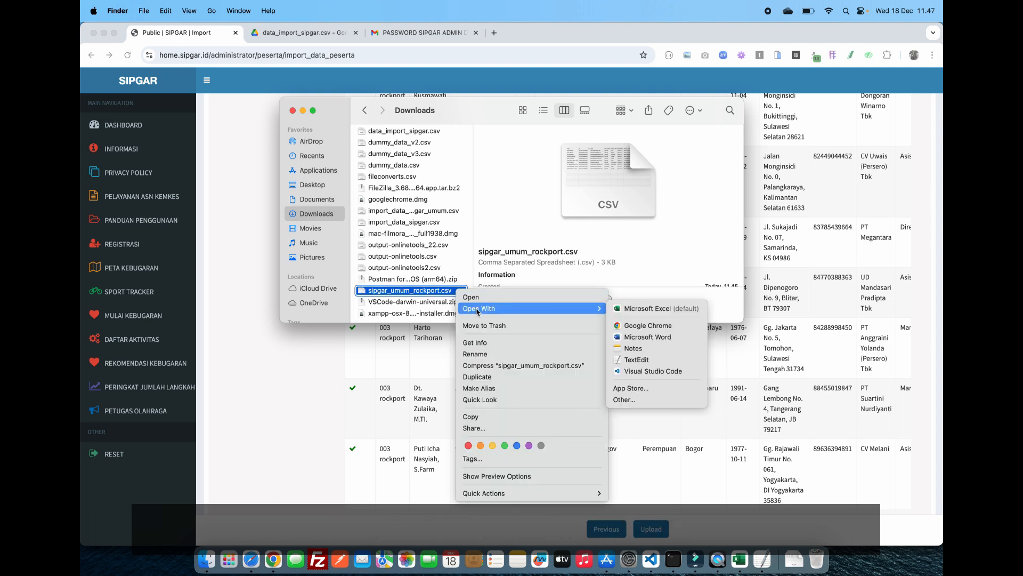
{"action": "left_click", "coordinate": [654, 360]}
{"action": "scroll", "coordinate": [431, 173], "scroll_direction": "down", "scroll_amount": 5}
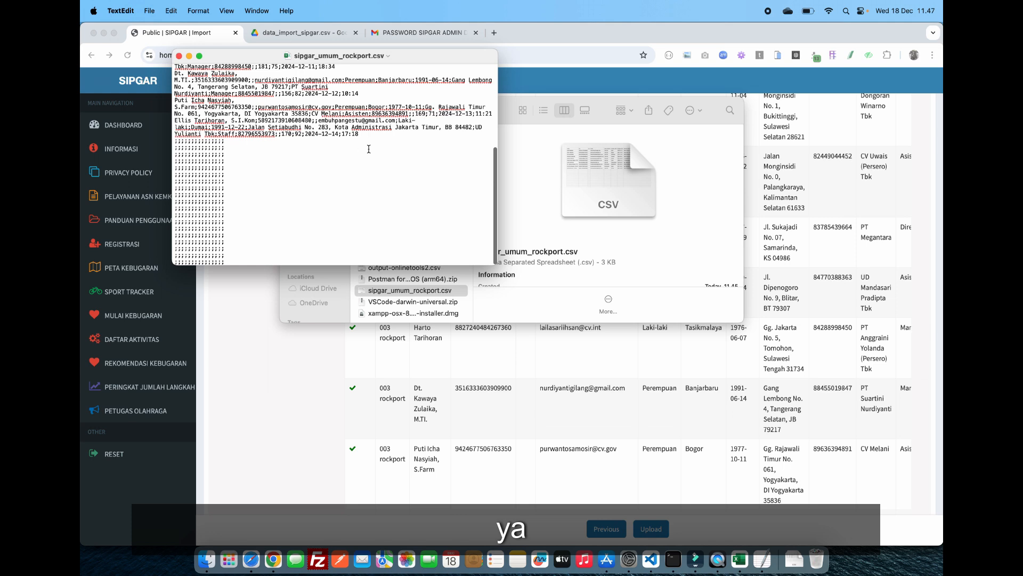
{"action": "left_click", "coordinate": [260, 327]}
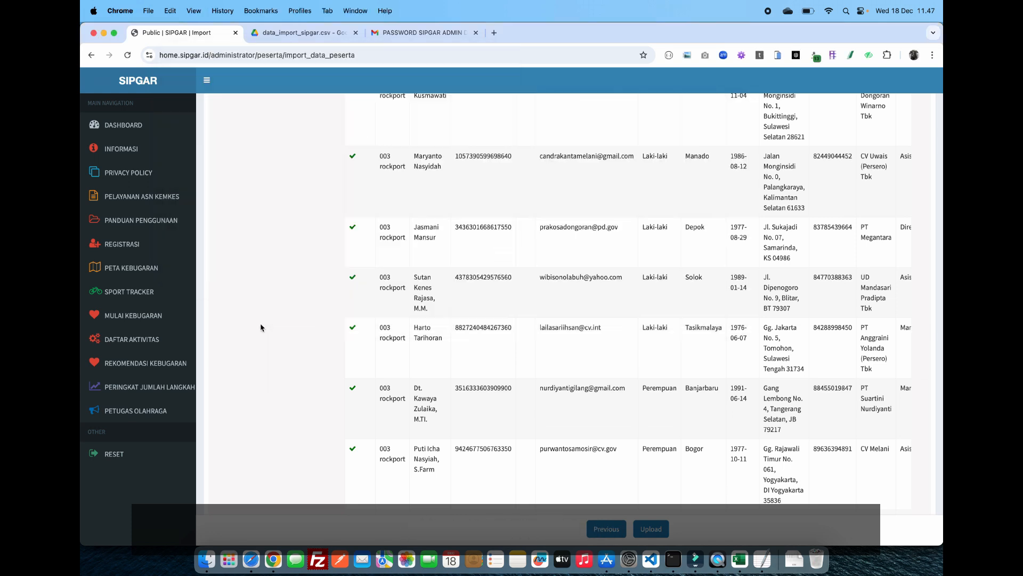
Step: Return to Excel and select the blank cells below the table from A12 past the waktu_tempuh column to check for leftover records
{"action": "left_click", "coordinate": [736, 556]}
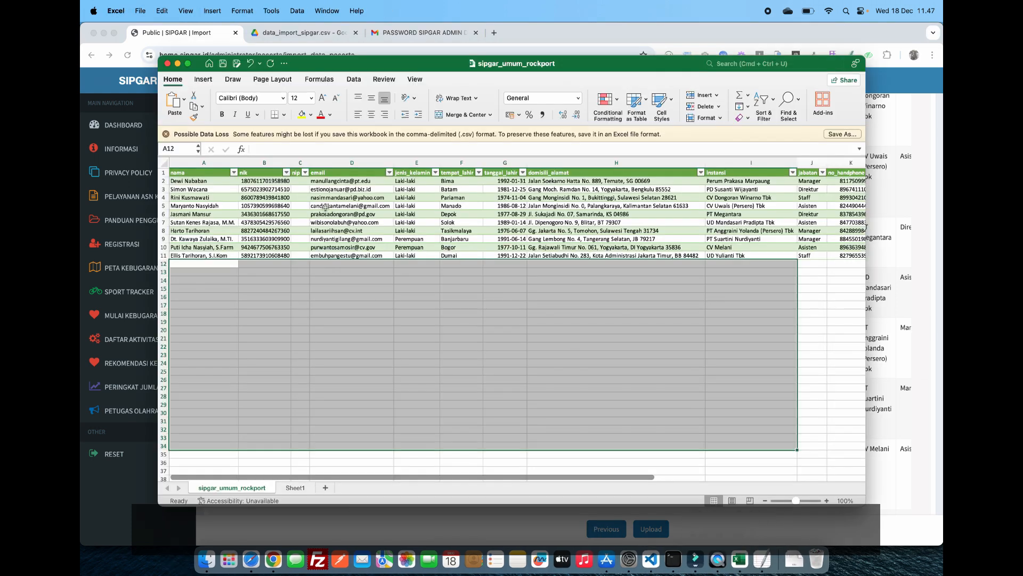
{"action": "left_click", "coordinate": [238, 324]}
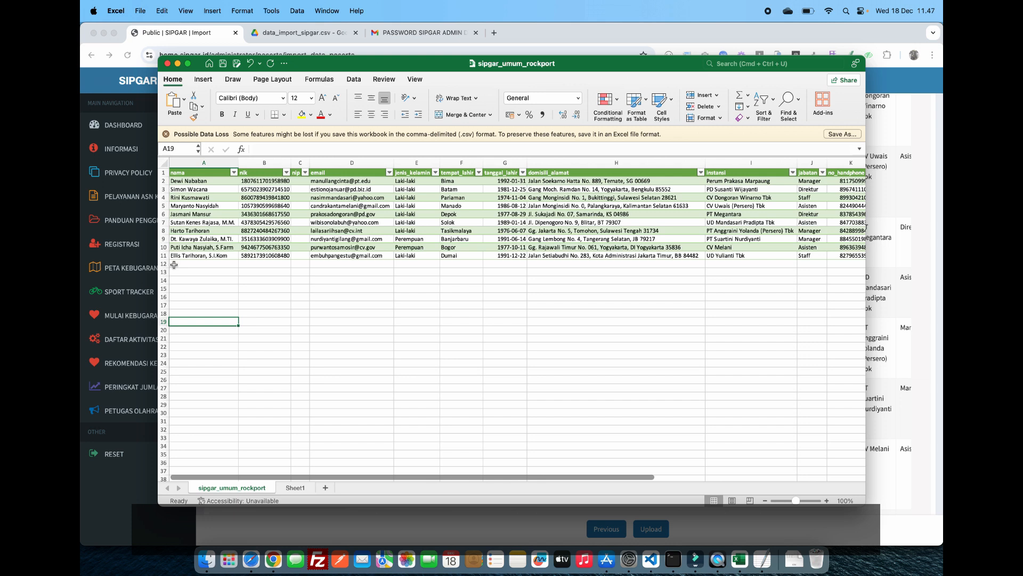
{"action": "left_click_drag", "start_coordinate": [176, 264], "coordinate": [791, 393]}
{"action": "scroll", "coordinate": [789, 393], "scroll_direction": "up", "scroll_amount": 5}
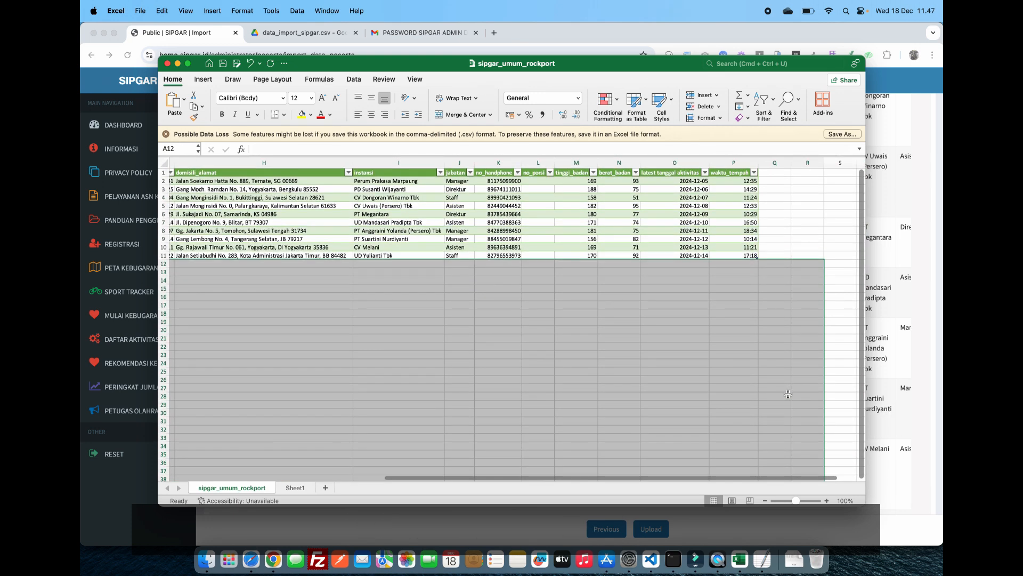
{"action": "scroll", "coordinate": [788, 394], "scroll_direction": "left", "scroll_amount": 10}
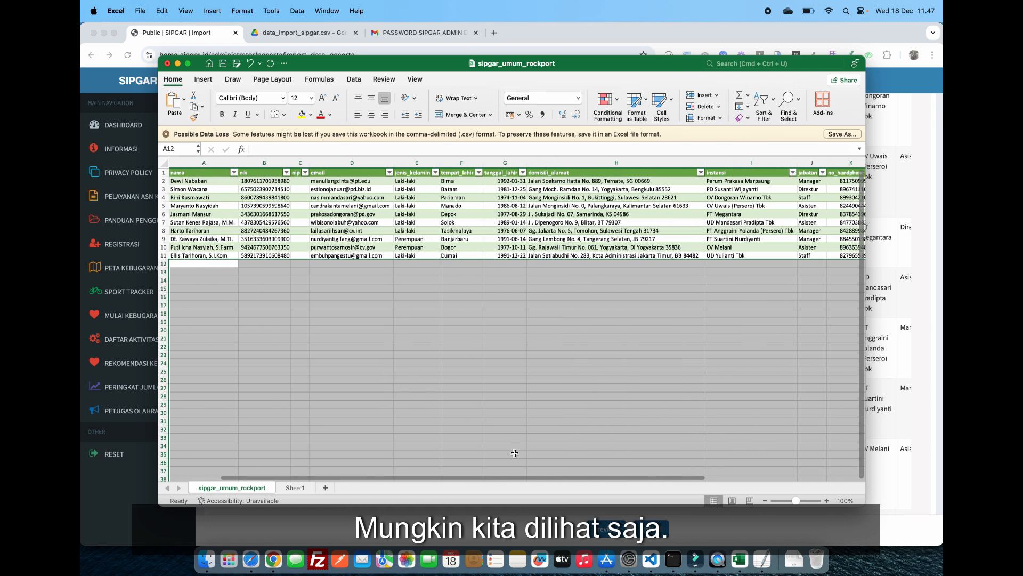
{"action": "left_click", "coordinate": [412, 396]}
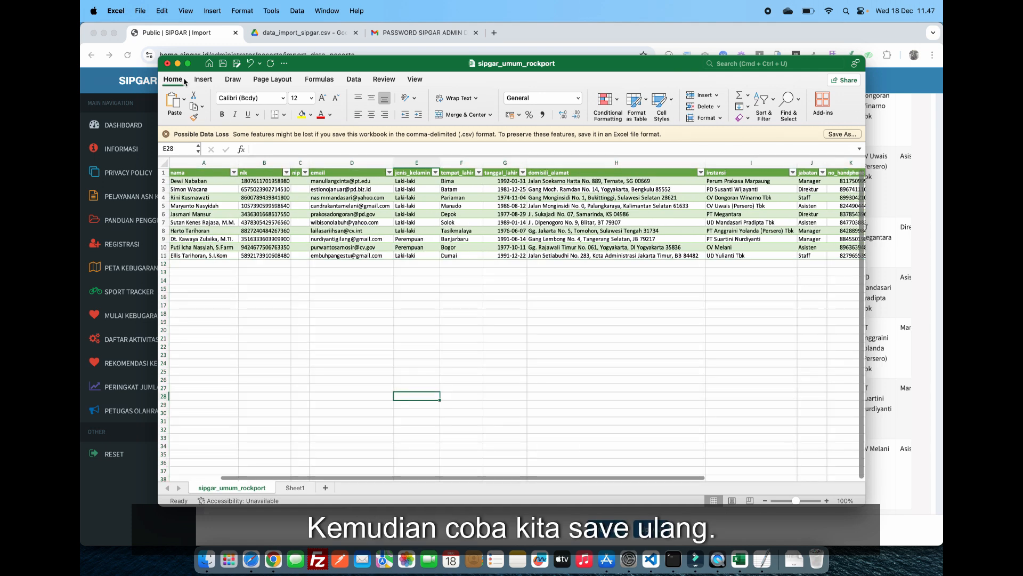
Step: Save the active sheet again in Downloads as sipgar_umum_rockport in CSV UTF-8 (Comma delimited) format, replacing the existing file
{"action": "left_click", "coordinate": [141, 13]}
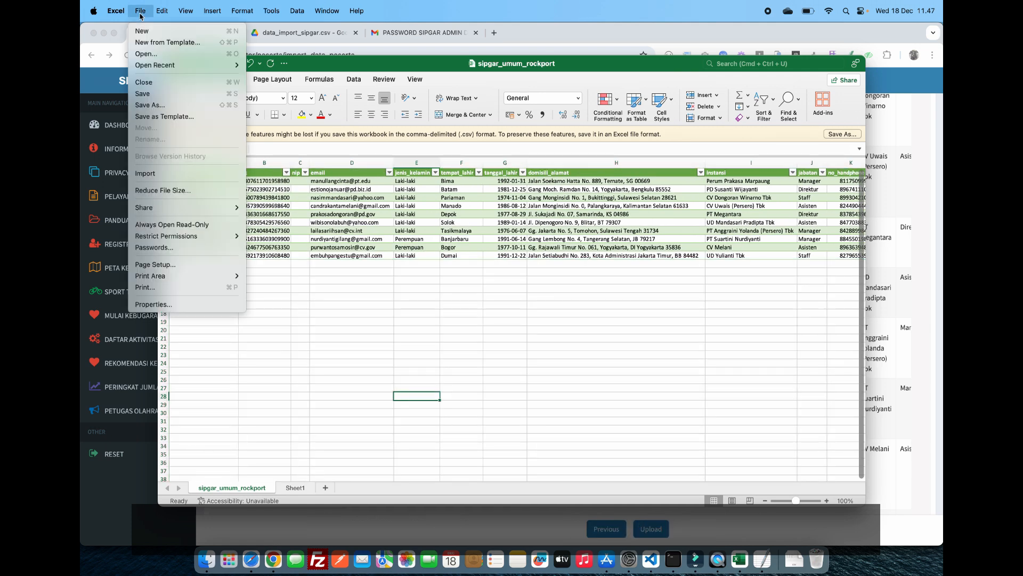
{"action": "left_click", "coordinate": [158, 106]}
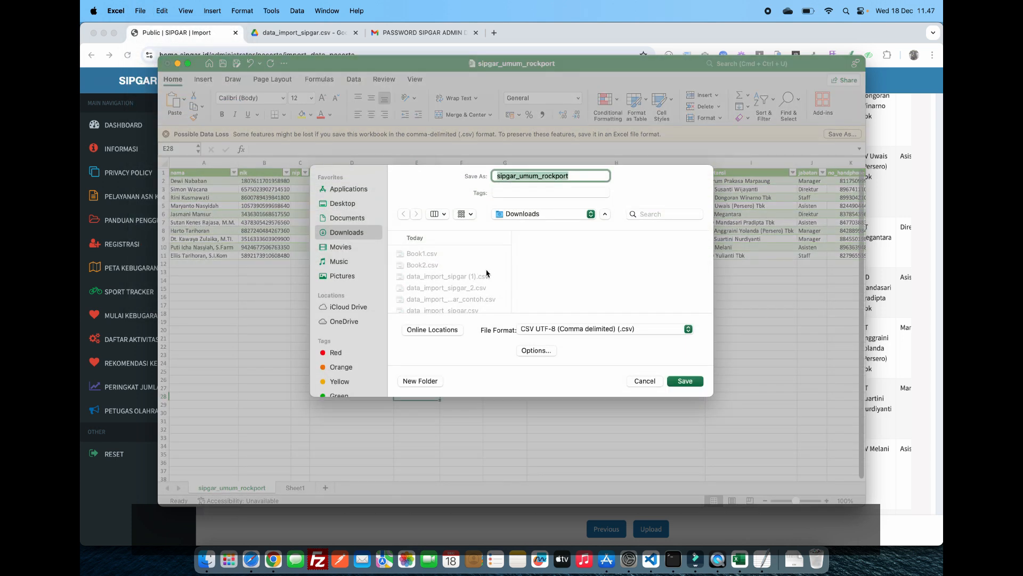
{"action": "left_click", "coordinate": [686, 381]}
{"action": "left_click", "coordinate": [558, 344]}
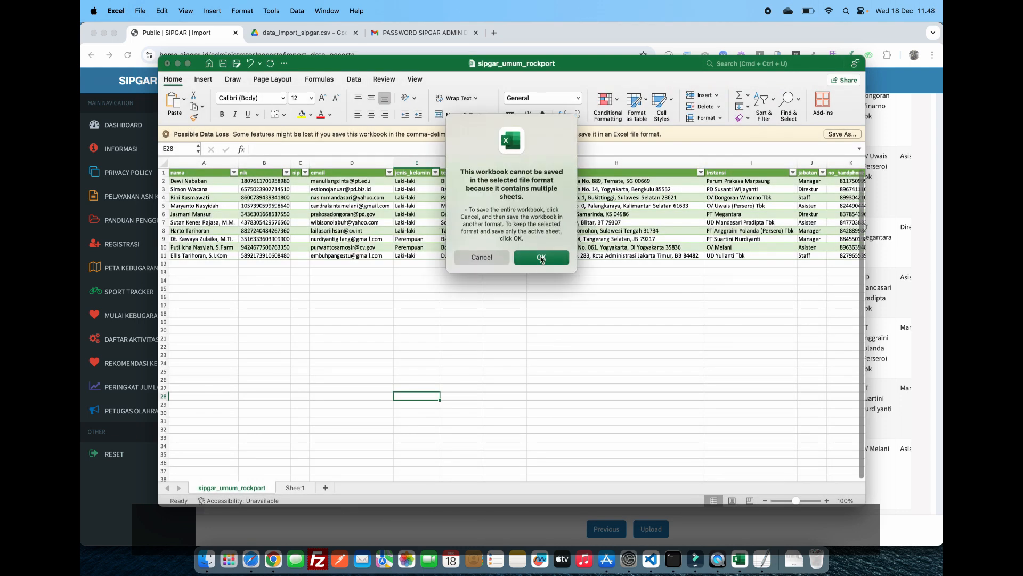
{"action": "left_click", "coordinate": [541, 257]}
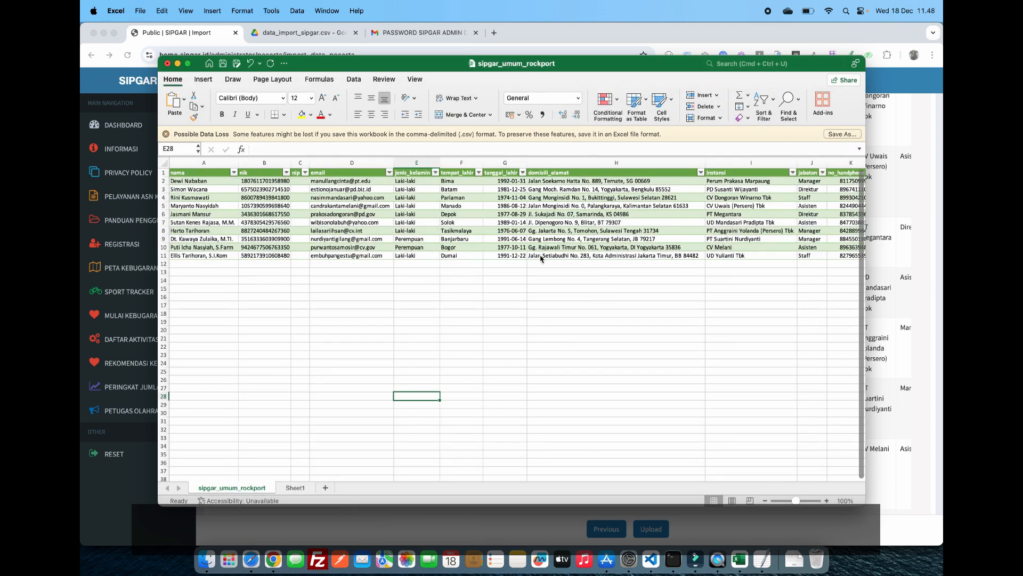
Step: Open sipgar_umum_rockport.csv from Downloads in TextEdit and check the lines after the last participant record
{"action": "left_click", "coordinate": [206, 559]}
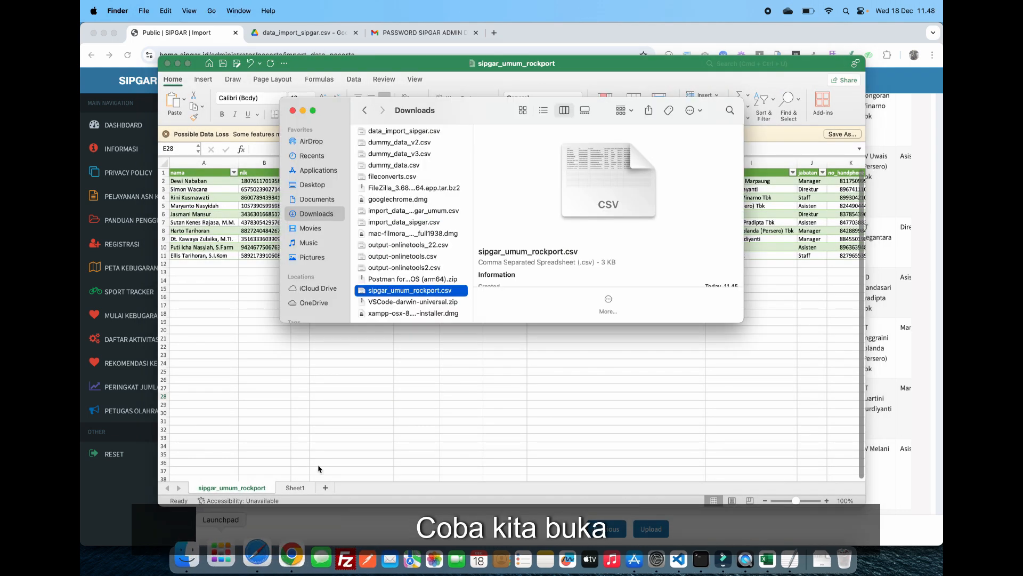
{"action": "right_click", "coordinate": [447, 294]}
{"action": "mouse_move", "coordinate": [533, 308]}
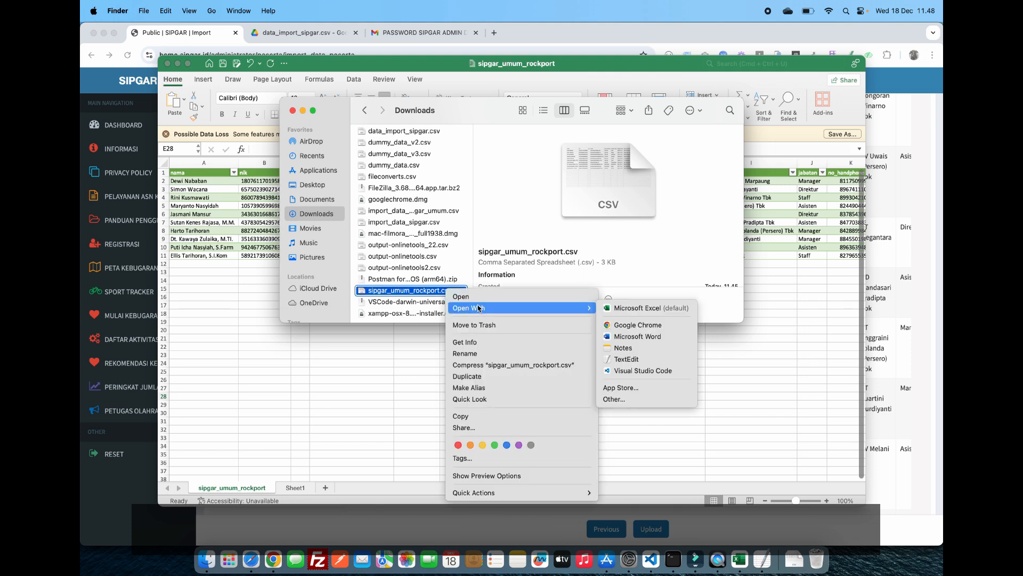
{"action": "left_click", "coordinate": [677, 360]}
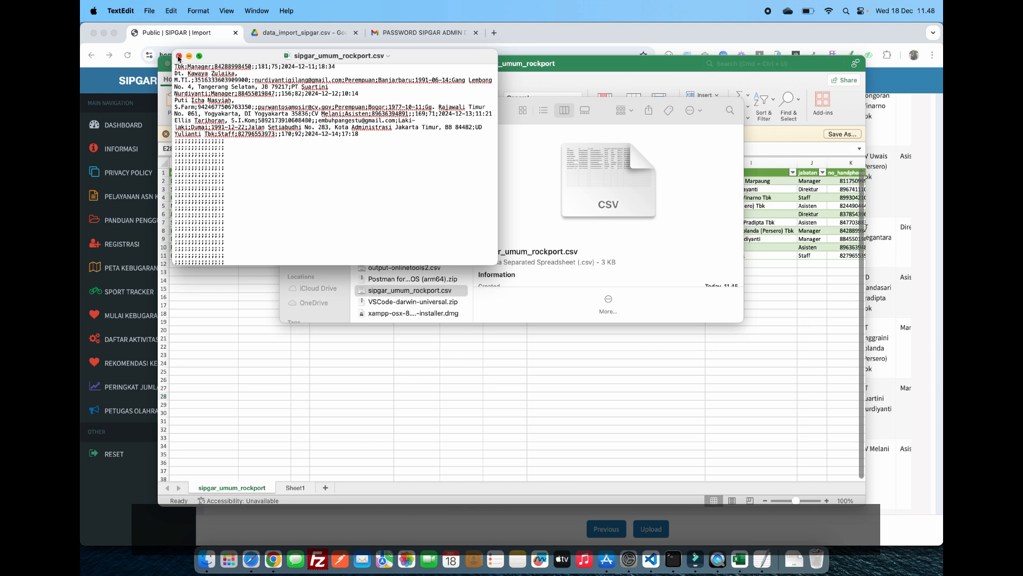
{"action": "left_click", "coordinate": [178, 56]}
Step: Reopen sipgar_umum_rockport.csv in TextEdit, delete all semicolon-only lines after the last participant record, and save the file
{"action": "right_click", "coordinate": [435, 293]}
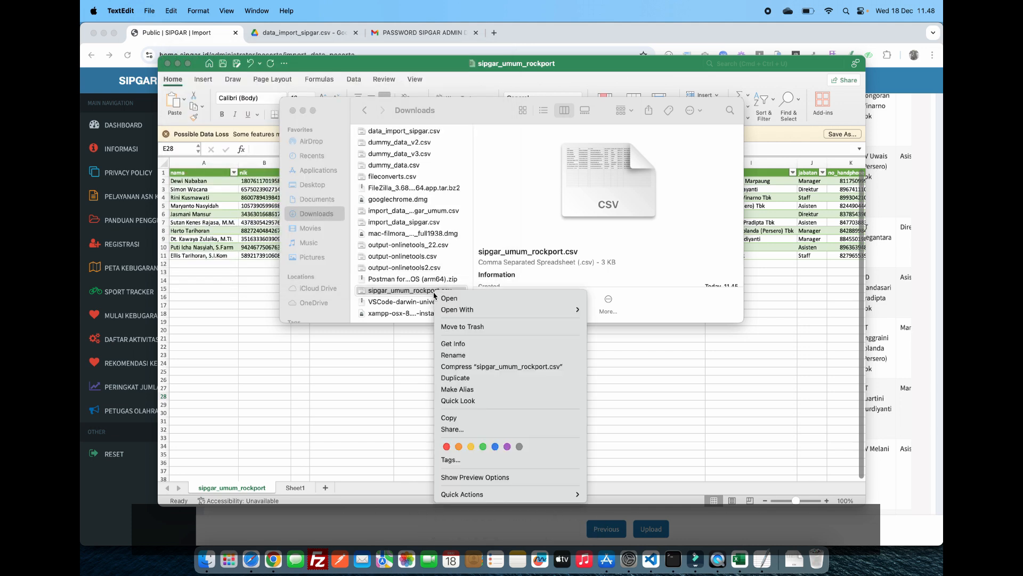
{"action": "mouse_move", "coordinate": [451, 310]}
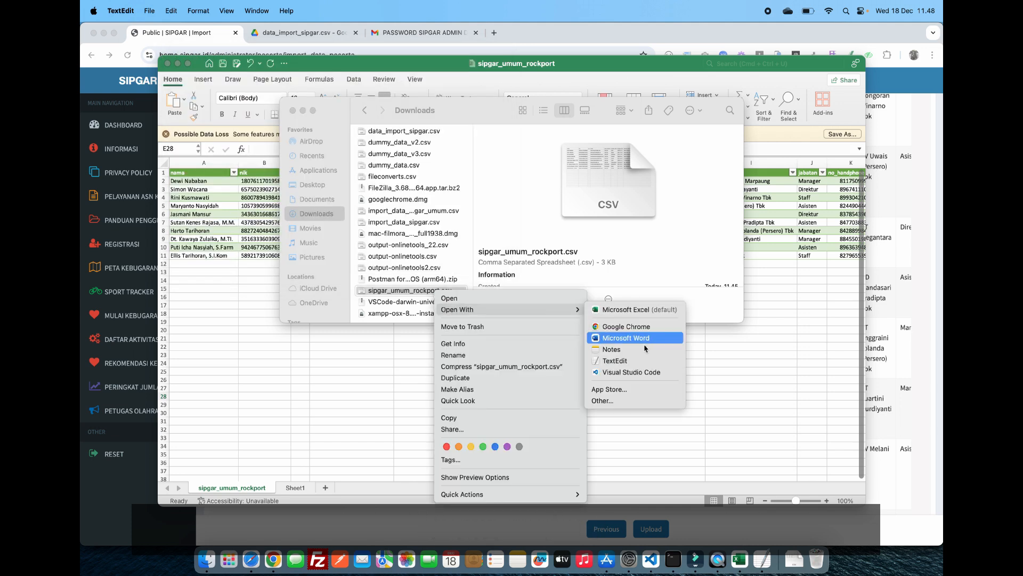
{"action": "left_click", "coordinate": [619, 357]}
{"action": "scroll", "coordinate": [432, 206], "scroll_direction": "down", "scroll_amount": 5}
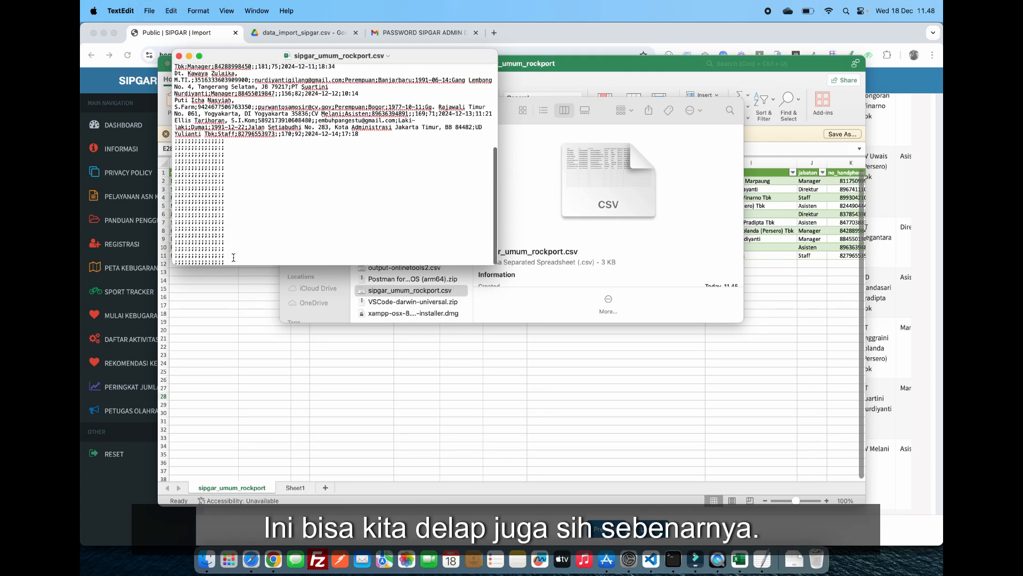
{"action": "left_click_drag", "start_coordinate": [233, 258], "coordinate": [131, 142]}
{"action": "key", "text": "BackSpace"}
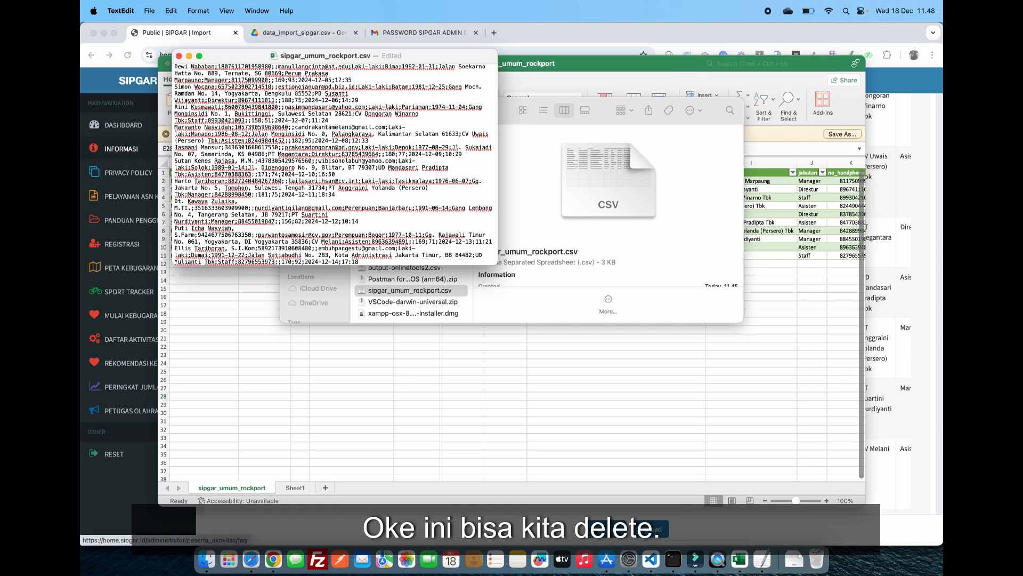
{"action": "key", "text": "super+s"}
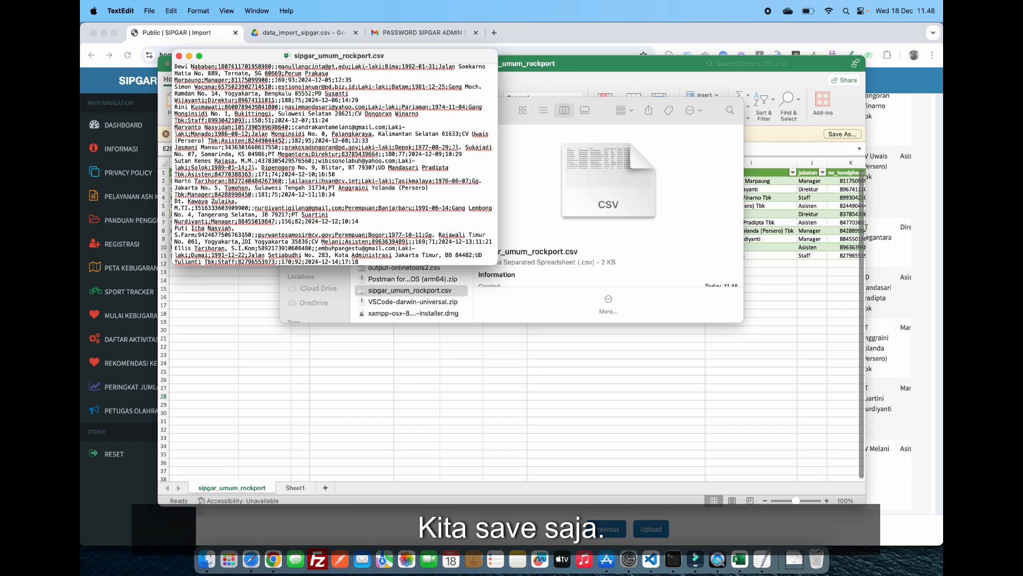
Step: Return to the SIPGAR import page in Chrome and review the valid and error rows in the participant preview
{"action": "left_click", "coordinate": [133, 507]}
{"action": "scroll", "coordinate": [452, 341], "scroll_direction": "down", "scroll_amount": 10}
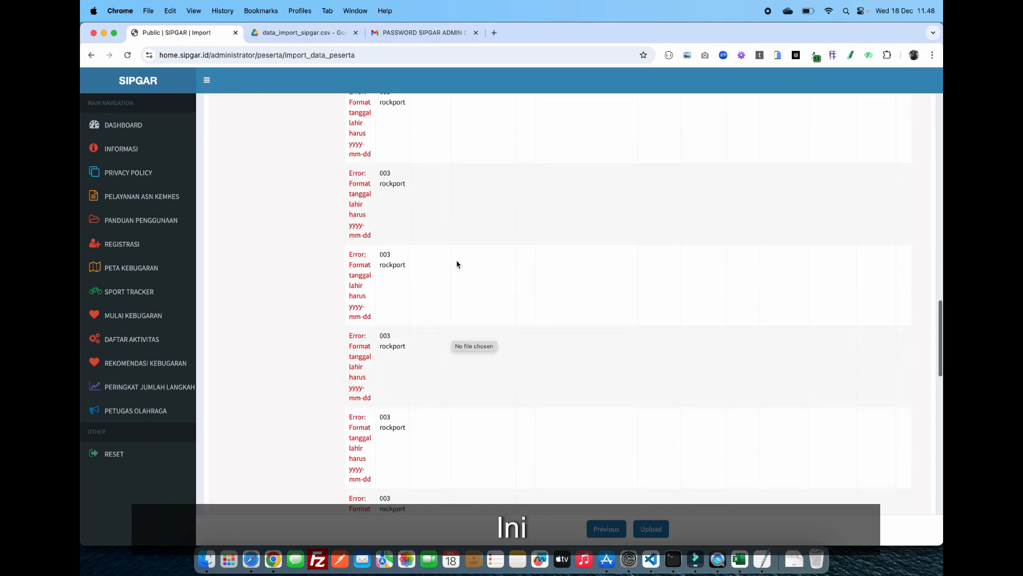
{"action": "scroll", "coordinate": [457, 264], "scroll_direction": "down", "scroll_amount": 3}
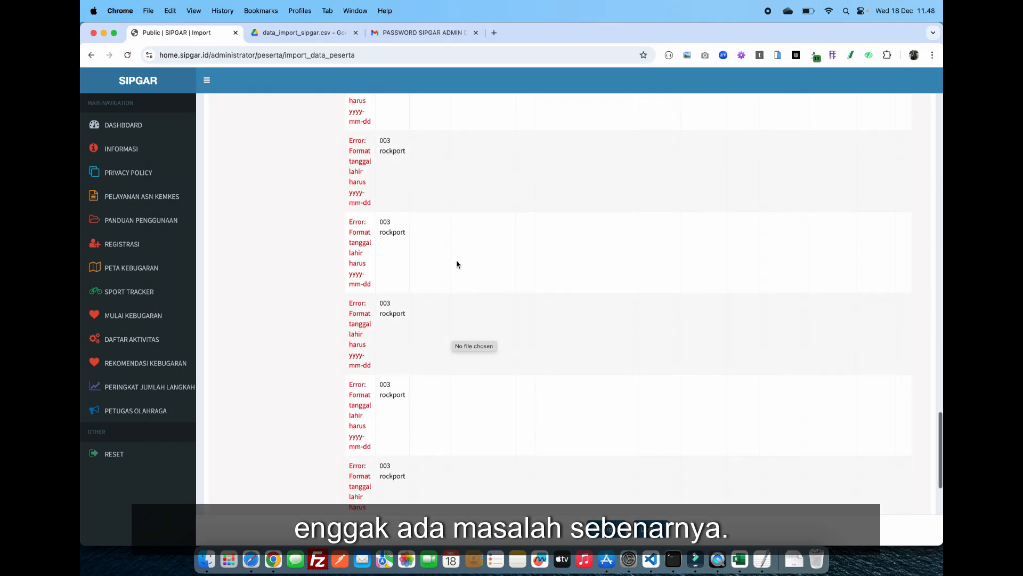
{"action": "scroll", "coordinate": [457, 264], "scroll_direction": "up", "scroll_amount": 15}
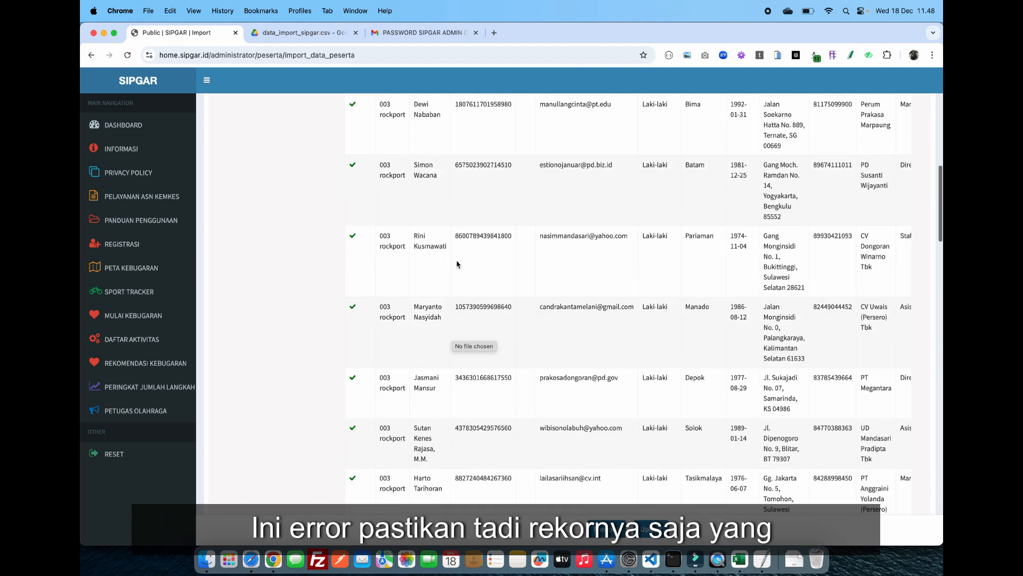
{"action": "scroll", "coordinate": [457, 265], "scroll_direction": "down", "scroll_amount": 10}
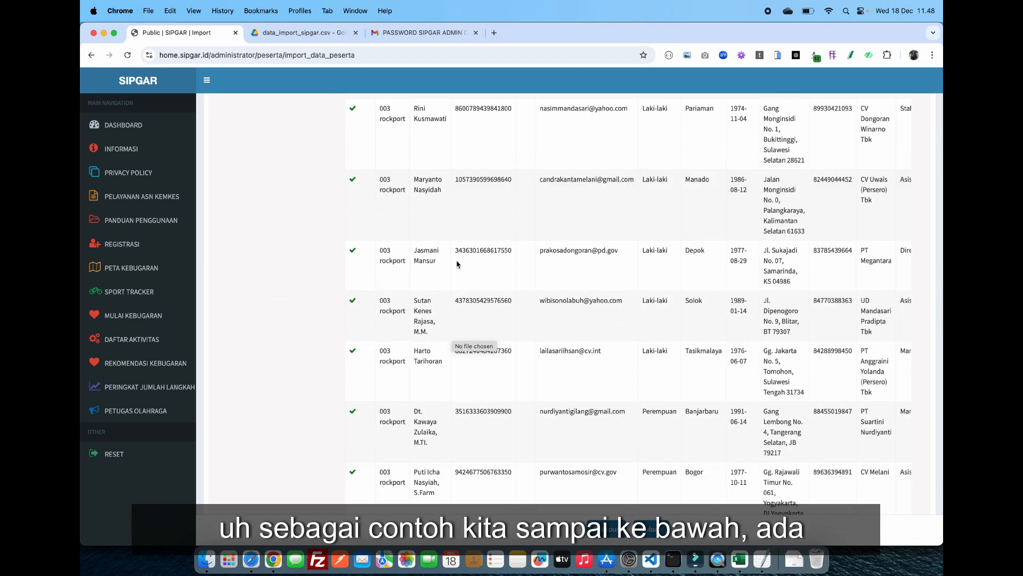
{"action": "scroll", "coordinate": [503, 327], "scroll_direction": "down", "scroll_amount": 6}
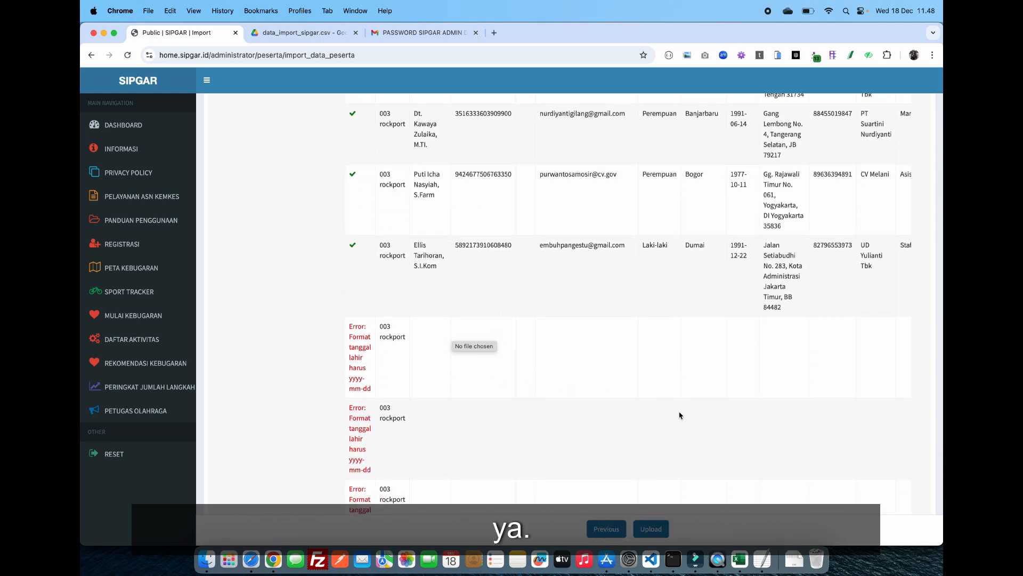
Step: Choose the cleaned sipgar_umum_rockport.csv from Downloads again as the CSV file and upload it for preview
{"action": "scroll", "coordinate": [666, 437], "scroll_direction": "up", "scroll_amount": 15}
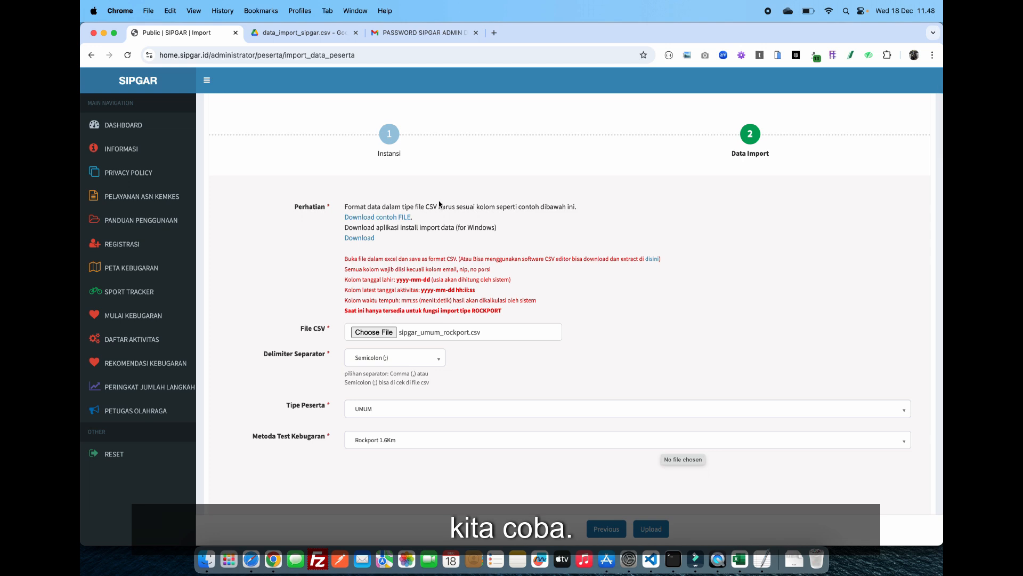
{"action": "left_click", "coordinate": [376, 332]}
{"action": "scroll", "coordinate": [491, 311], "scroll_direction": "down", "scroll_amount": 5}
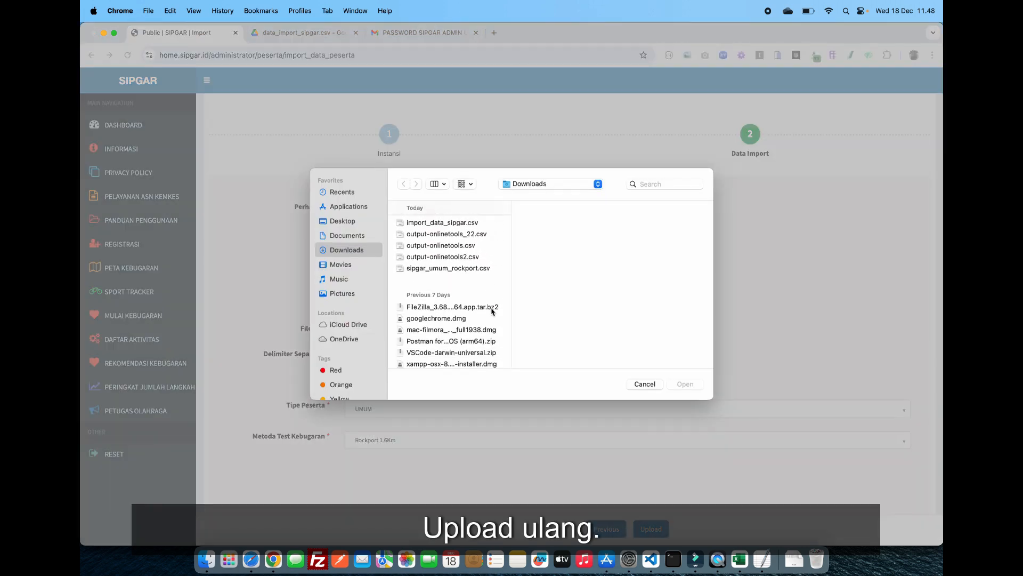
{"action": "left_click", "coordinate": [478, 263]}
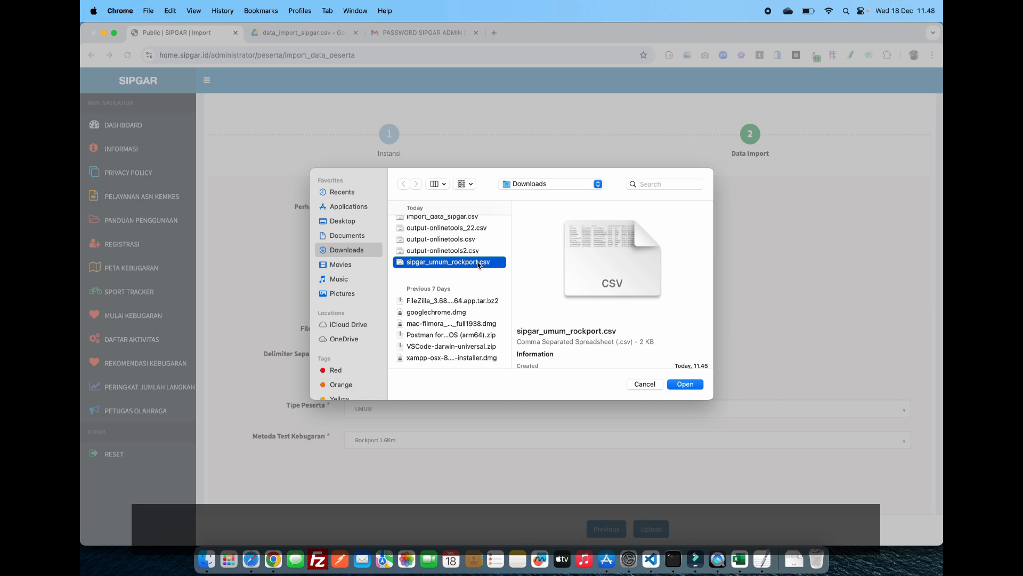
{"action": "left_click", "coordinate": [686, 384]}
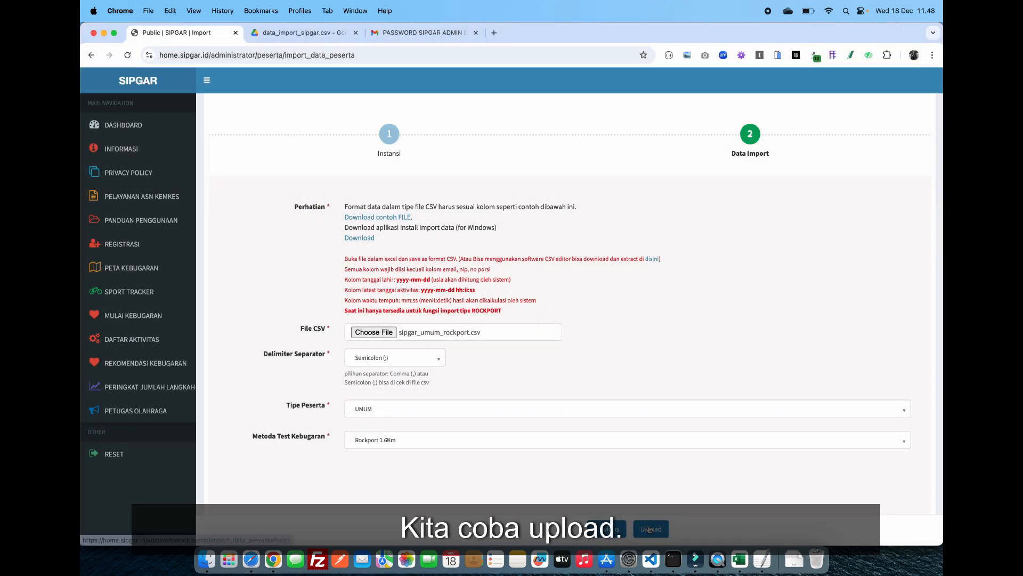
{"action": "left_click", "coordinate": [649, 529]}
Step: Review the refreshed participant preview, checking every row's status and the columns through Tinggi Badan before importing
{"action": "scroll", "coordinate": [604, 356], "scroll_direction": "down", "scroll_amount": 15}
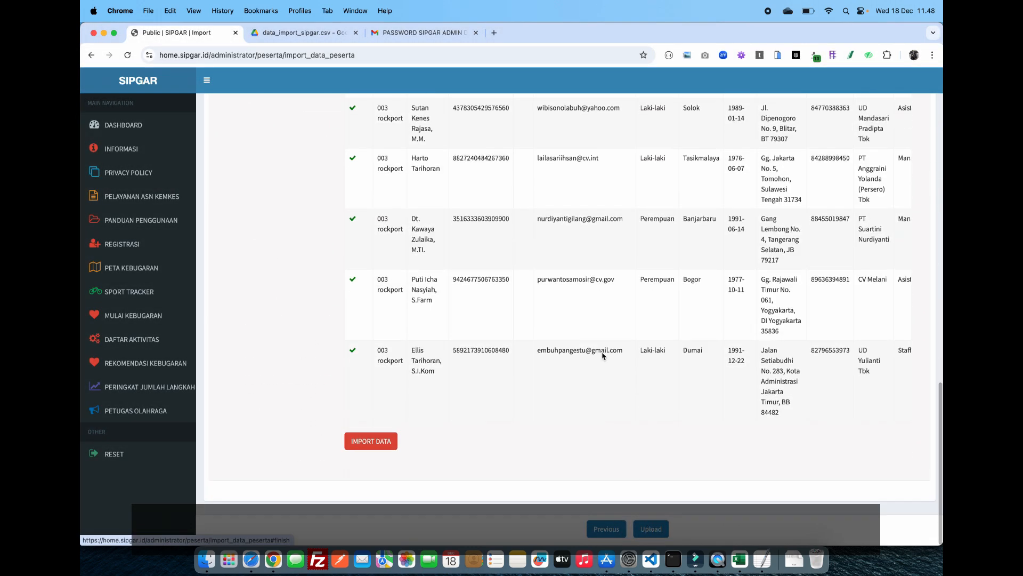
{"action": "scroll", "coordinate": [597, 320], "scroll_direction": "up", "scroll_amount": 15}
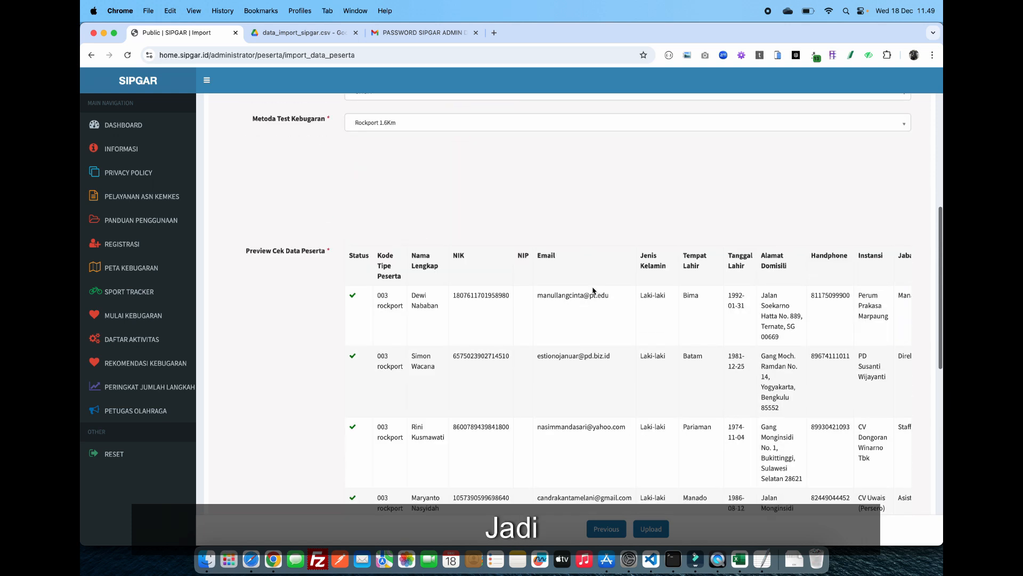
{"action": "scroll", "coordinate": [593, 290], "scroll_direction": "down", "scroll_amount": 1}
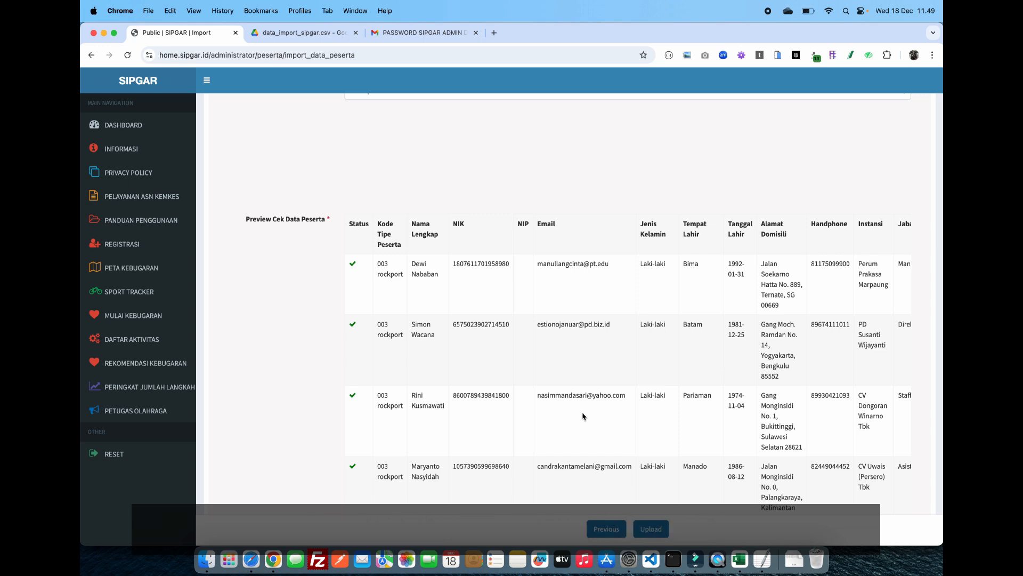
{"action": "scroll", "coordinate": [564, 431], "scroll_direction": "down", "scroll_amount": 10}
{"action": "scroll", "coordinate": [565, 438], "scroll_direction": "up", "scroll_amount": 1}
{"action": "scroll", "coordinate": [564, 439], "scroll_direction": "up", "scroll_amount": 15}
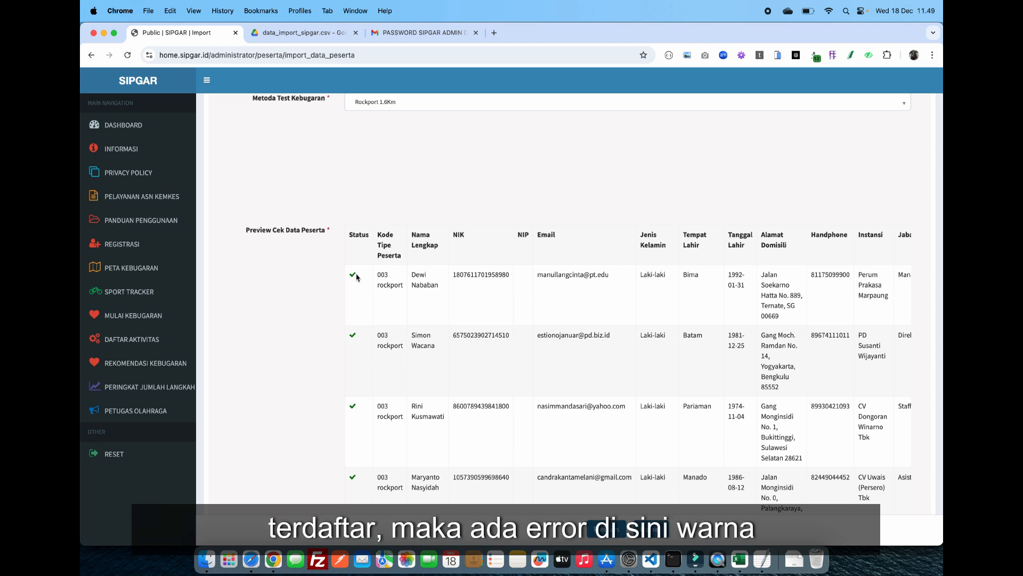
{"action": "scroll", "coordinate": [688, 407], "scroll_direction": "right", "scroll_amount": 5}
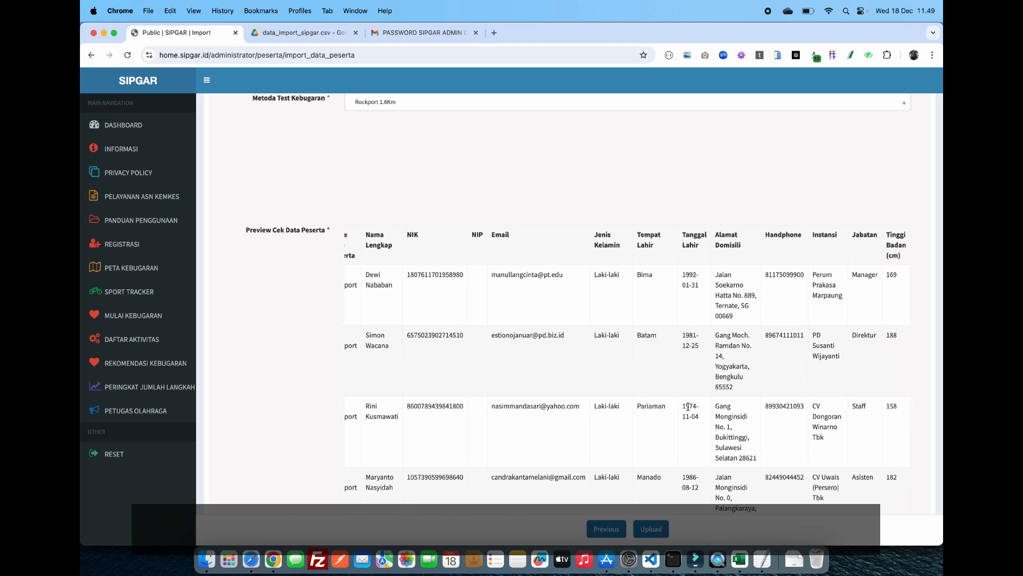
{"action": "scroll", "coordinate": [688, 407], "scroll_direction": "left", "scroll_amount": 5}
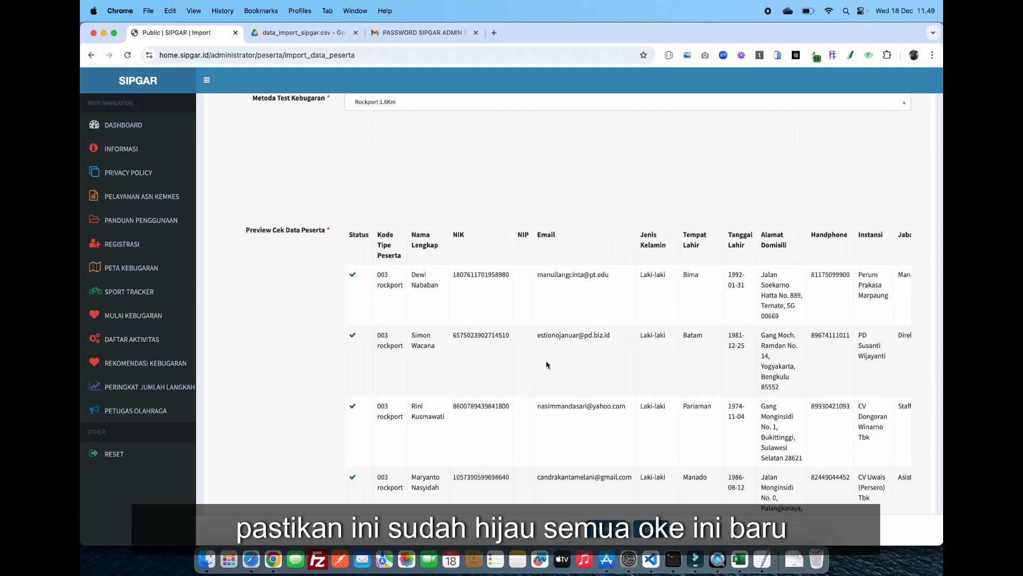
{"action": "scroll", "coordinate": [547, 365], "scroll_direction": "down", "scroll_amount": 1}
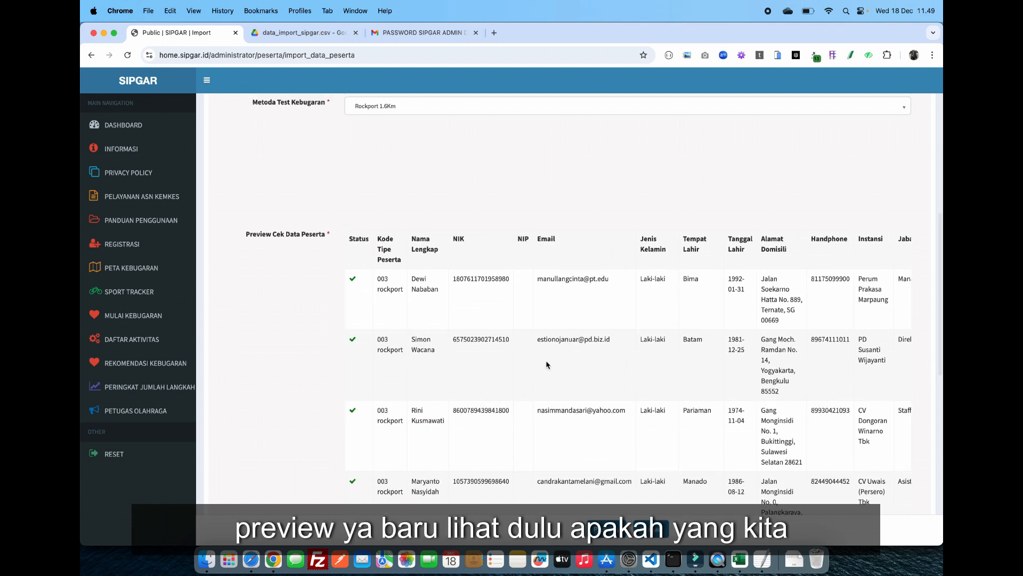
{"action": "scroll", "coordinate": [547, 365], "scroll_direction": "down", "scroll_amount": 2}
{"action": "scroll", "coordinate": [583, 288], "scroll_direction": "down", "scroll_amount": 15}
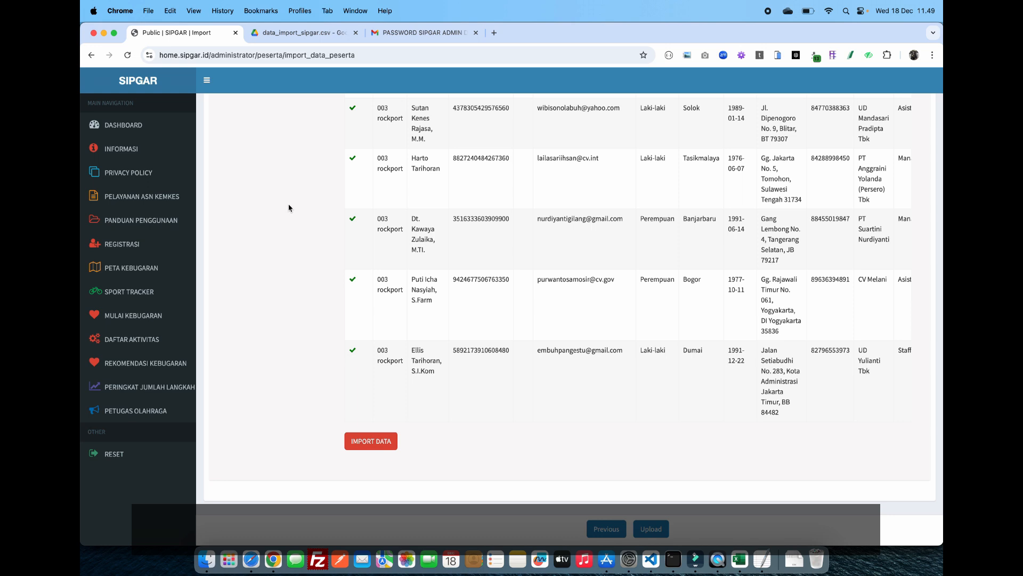
{"action": "scroll", "coordinate": [289, 207], "scroll_direction": "up", "scroll_amount": 15}
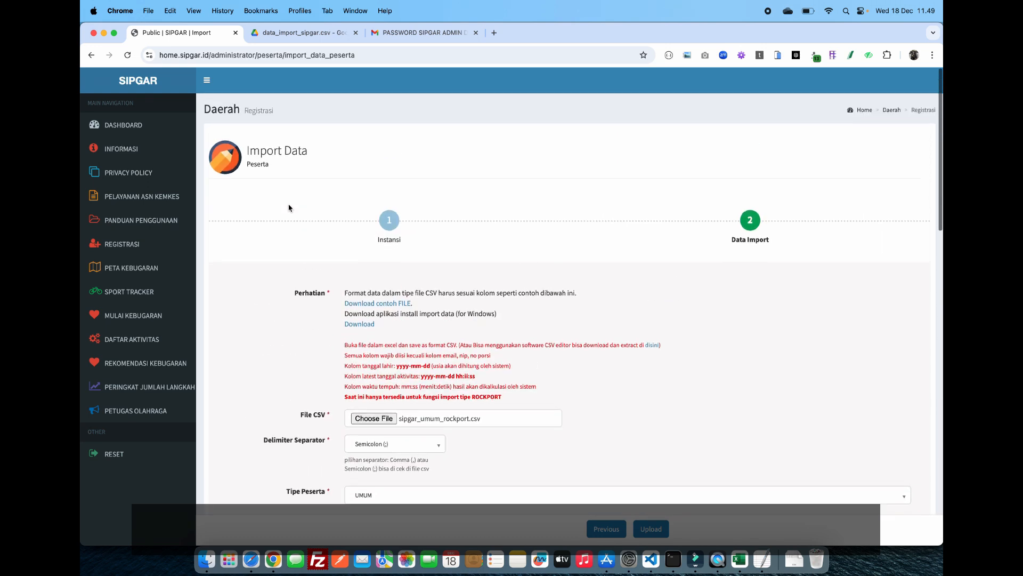
Step: Import the previewed participant data and acknowledge the completion message
{"action": "scroll", "coordinate": [320, 190], "scroll_direction": "down", "scroll_amount": 15}
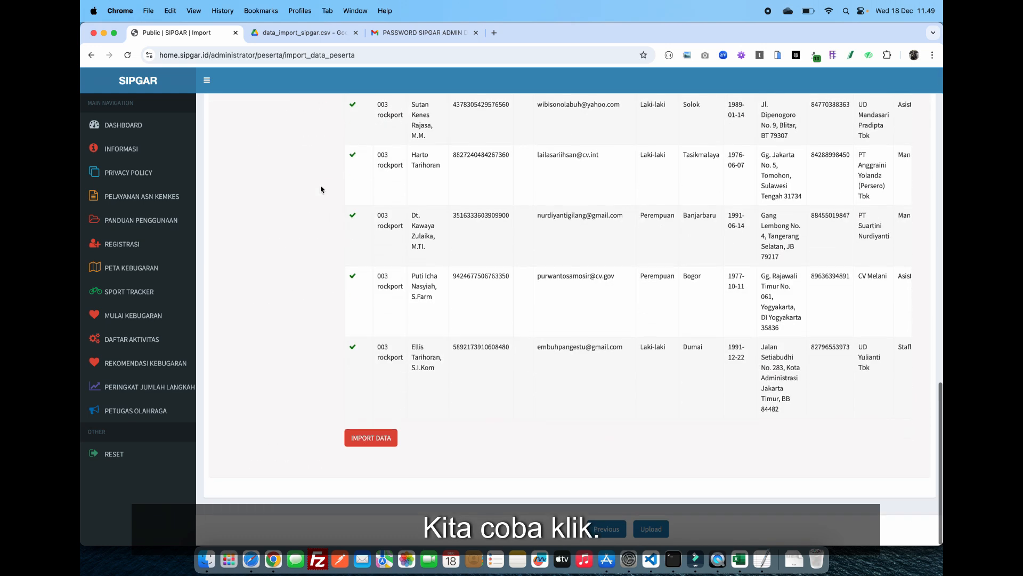
{"action": "left_click", "coordinate": [371, 443]}
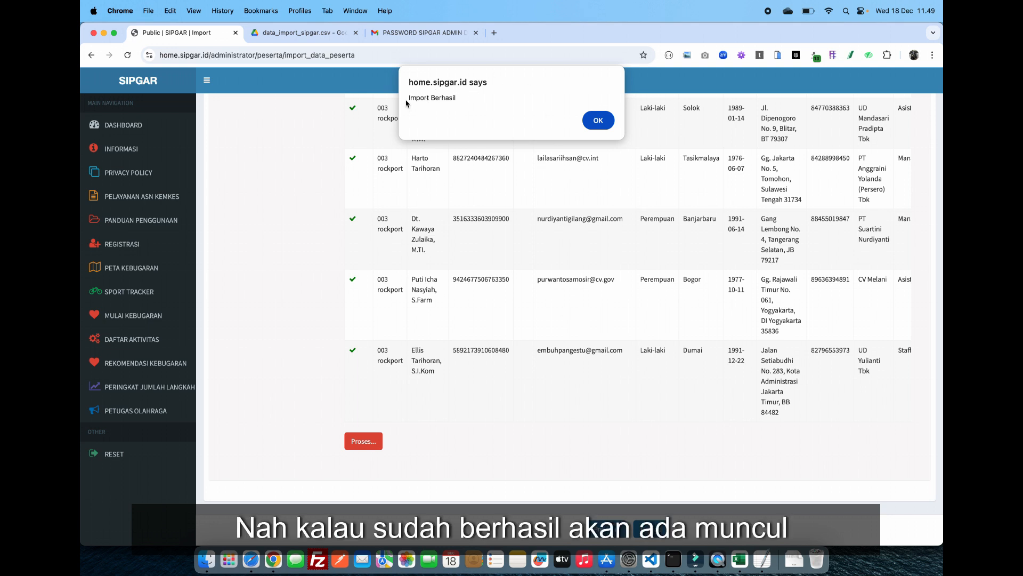
{"action": "left_click", "coordinate": [598, 121]}
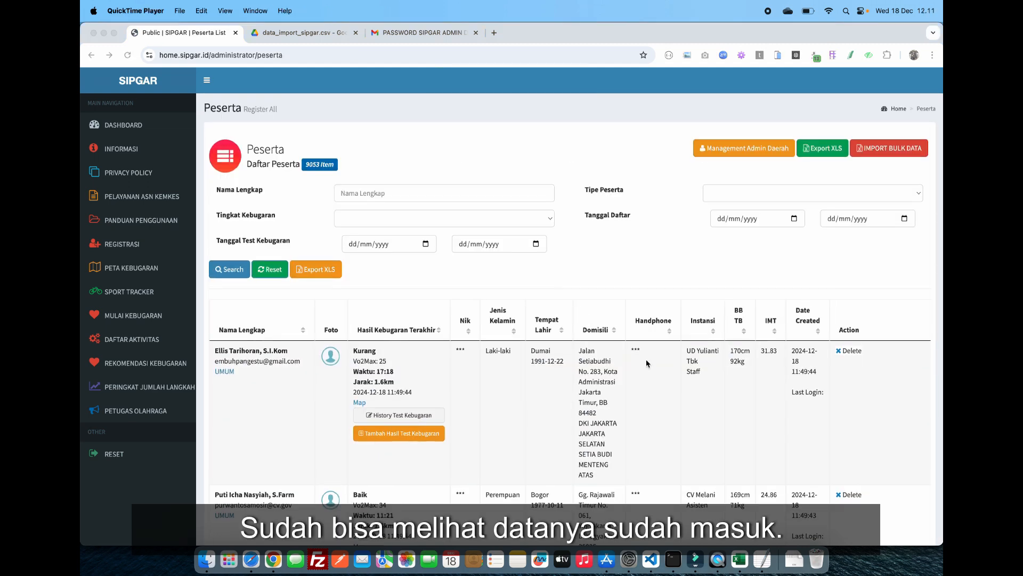
Step: Check the newest records in the Peserta list against the last row of the participant table in Excel
{"action": "scroll", "coordinate": [647, 364], "scroll_direction": "down", "scroll_amount": 2}
{"action": "scroll", "coordinate": [646, 364], "scroll_direction": "down", "scroll_amount": 3}
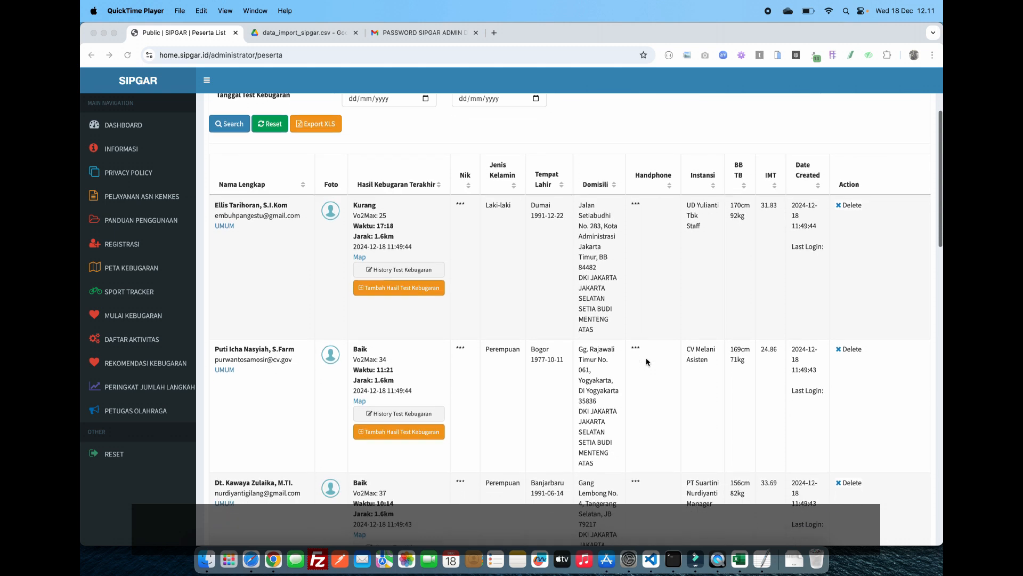
{"action": "left_click", "coordinate": [738, 556]}
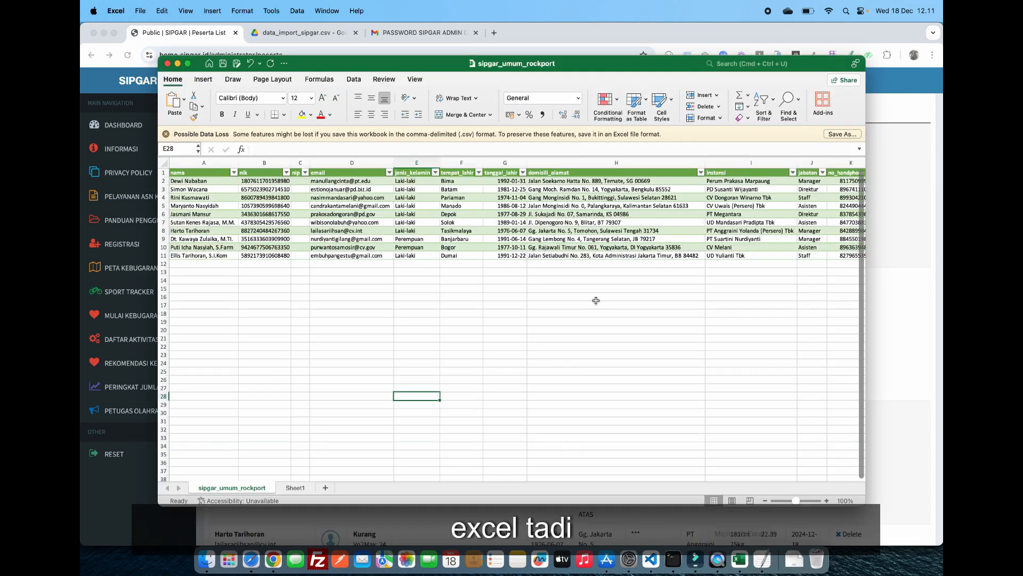
{"action": "left_click", "coordinate": [197, 256]}
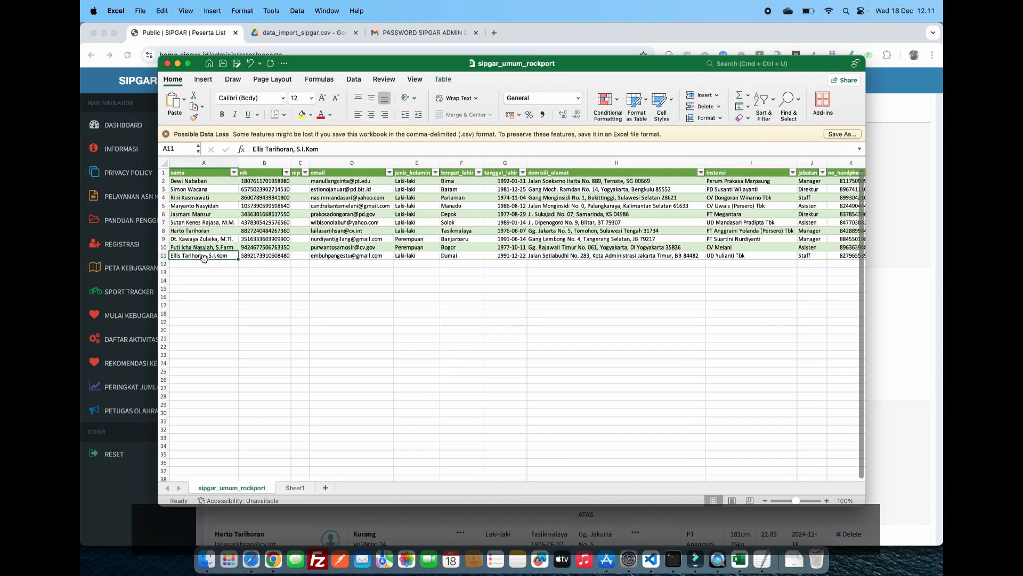
{"action": "left_click", "coordinate": [112, 521]}
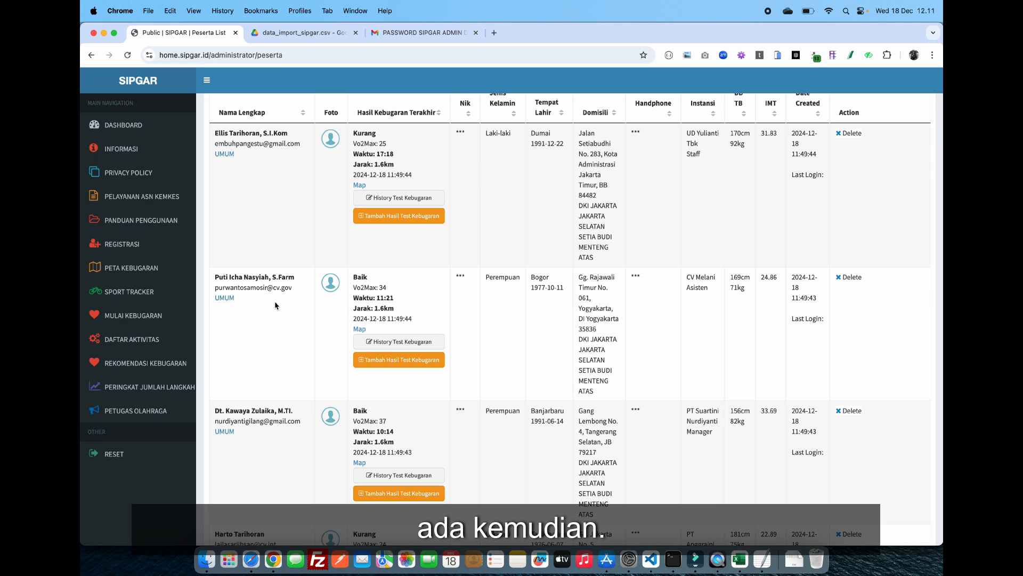
{"action": "left_click", "coordinate": [739, 560]}
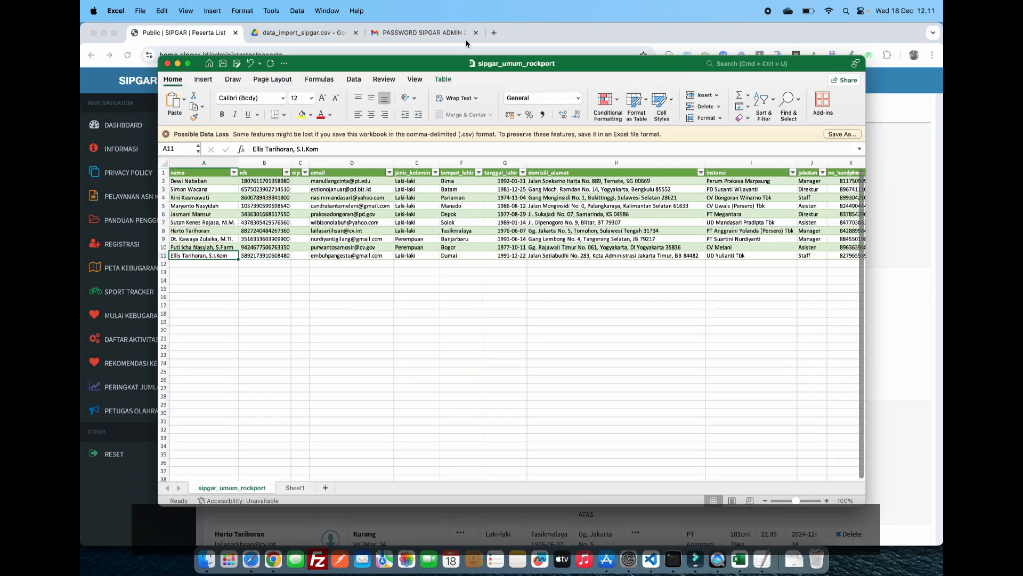
Step: Move the Excel window aside to expose the Peserta list, and compare its remaining names with the nama column
{"action": "left_click_drag", "start_coordinate": [323, 65], "coordinate": [501, 113]}
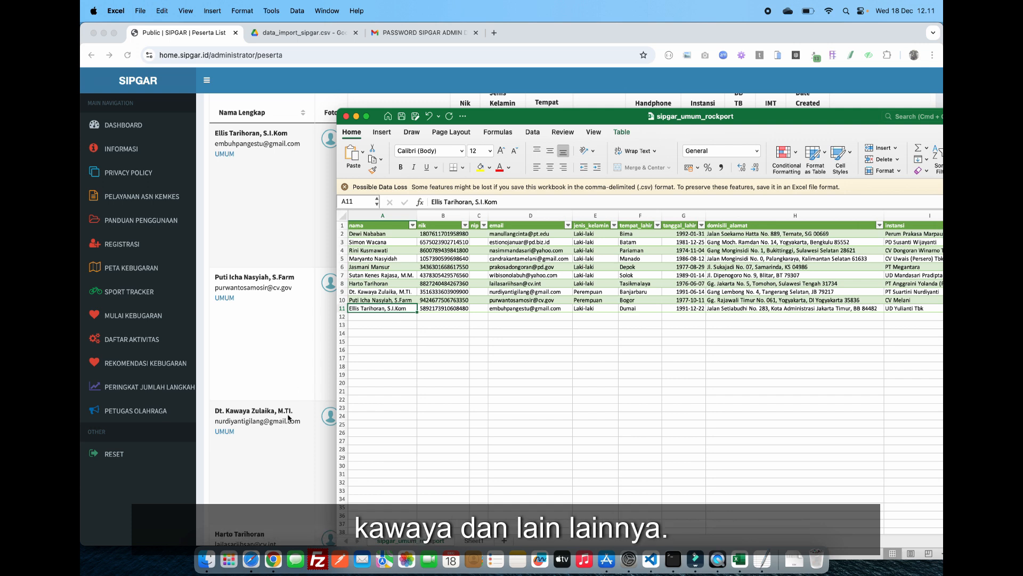
{"action": "scroll", "coordinate": [290, 417], "scroll_direction": "down", "scroll_amount": 3}
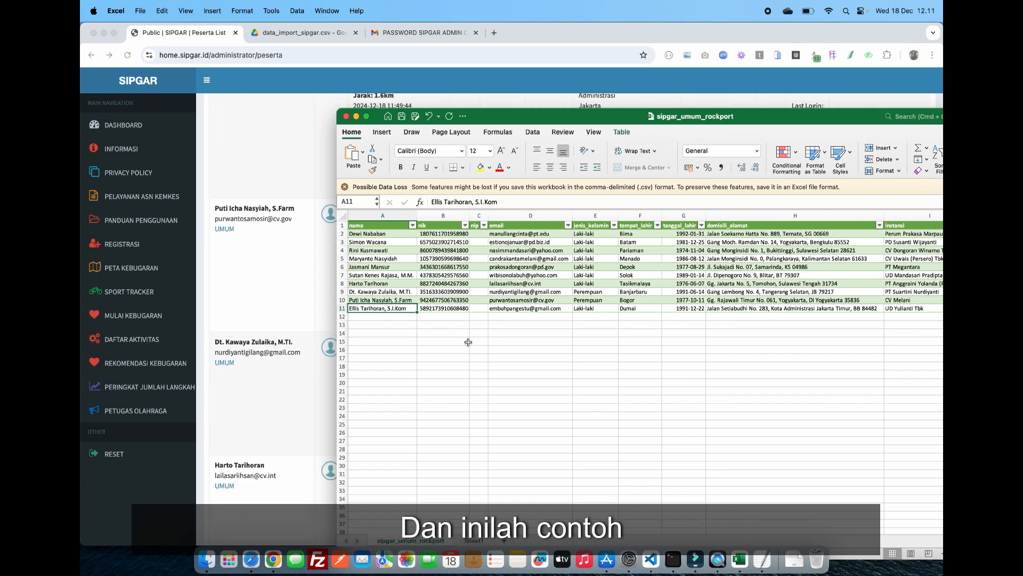
{"action": "scroll", "coordinate": [306, 340], "scroll_direction": "down", "scroll_amount": 10}
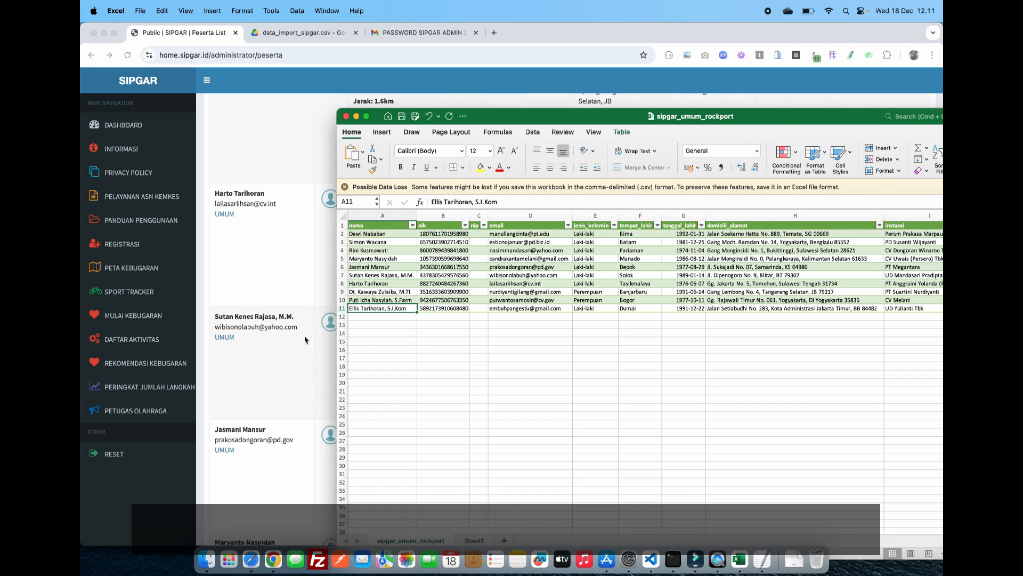
{"action": "scroll", "coordinate": [305, 339], "scroll_direction": "down", "scroll_amount": 3}
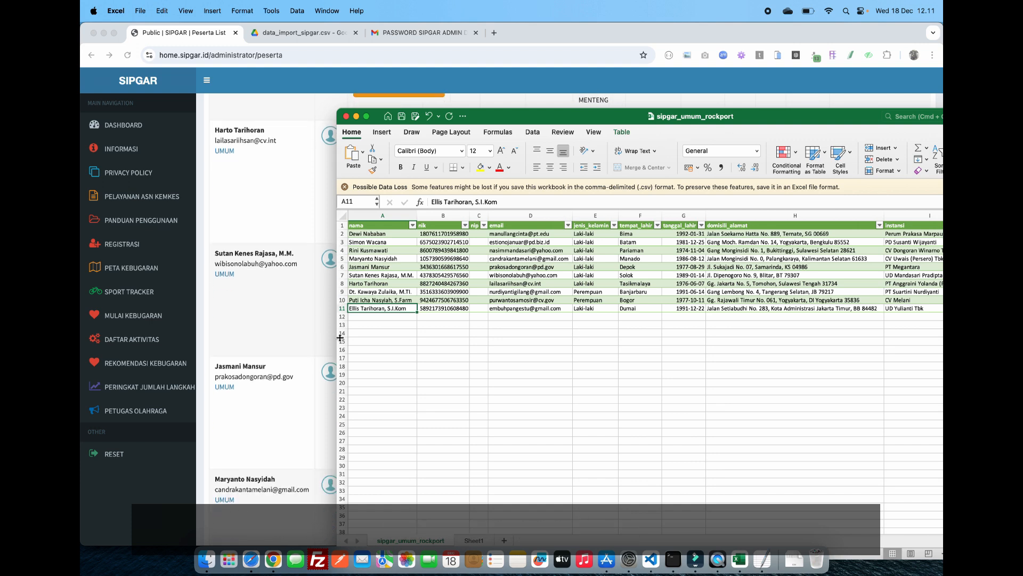
{"action": "scroll", "coordinate": [287, 349], "scroll_direction": "down", "scroll_amount": 15}
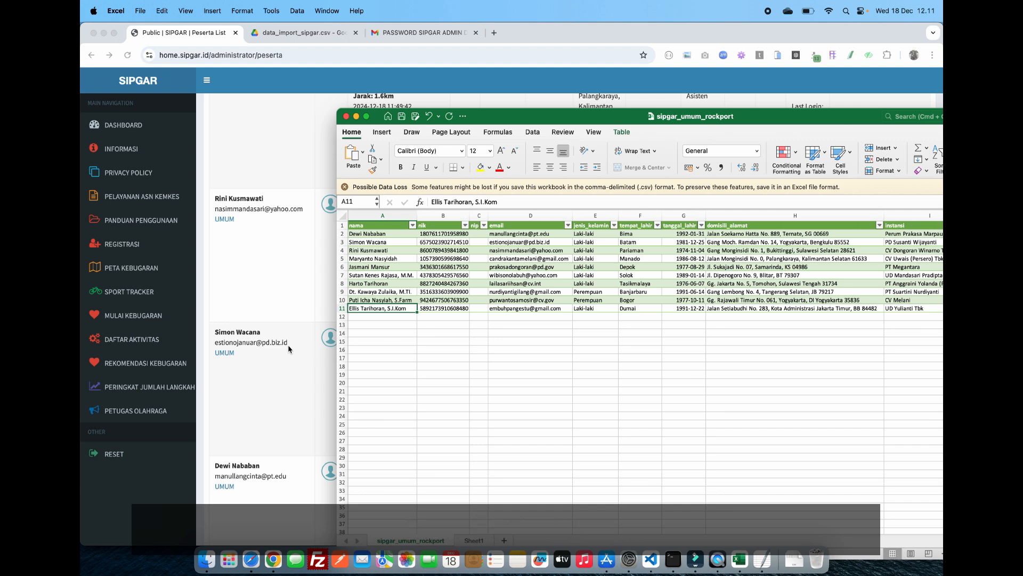
{"action": "key", "text": "BackSpace"}
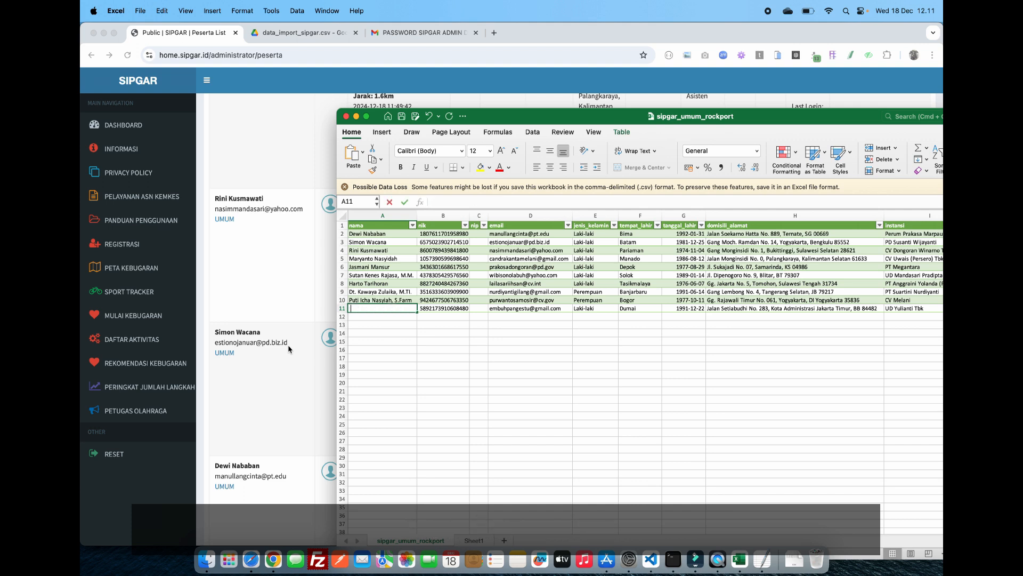